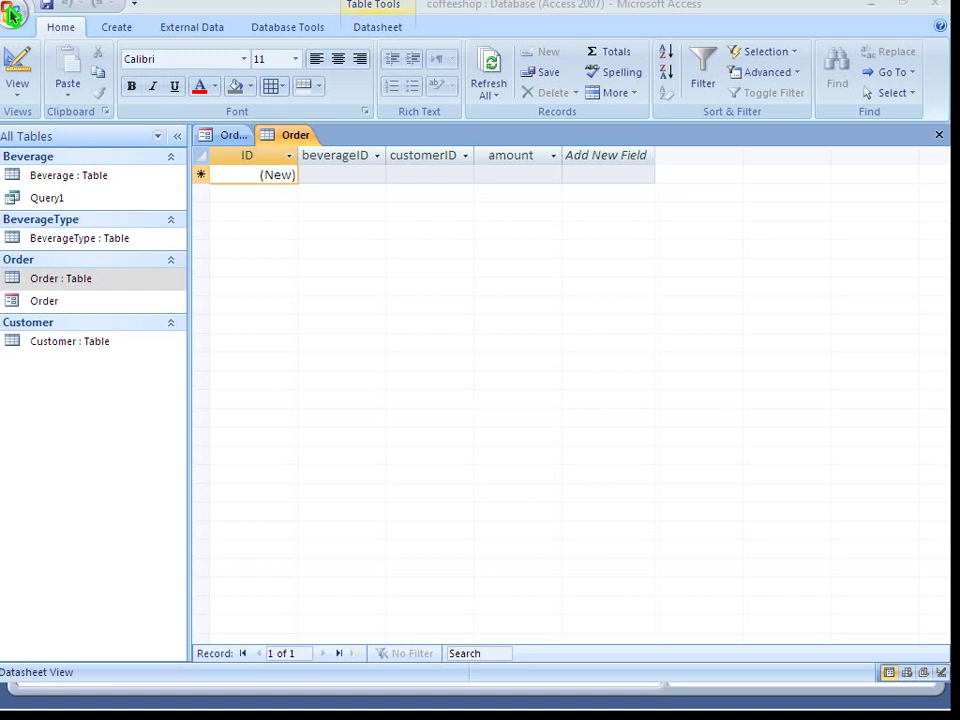
- Open the Order form, set beverageTypeName to Cake and list the beverages offered in Combo12
double_click(31, 309)
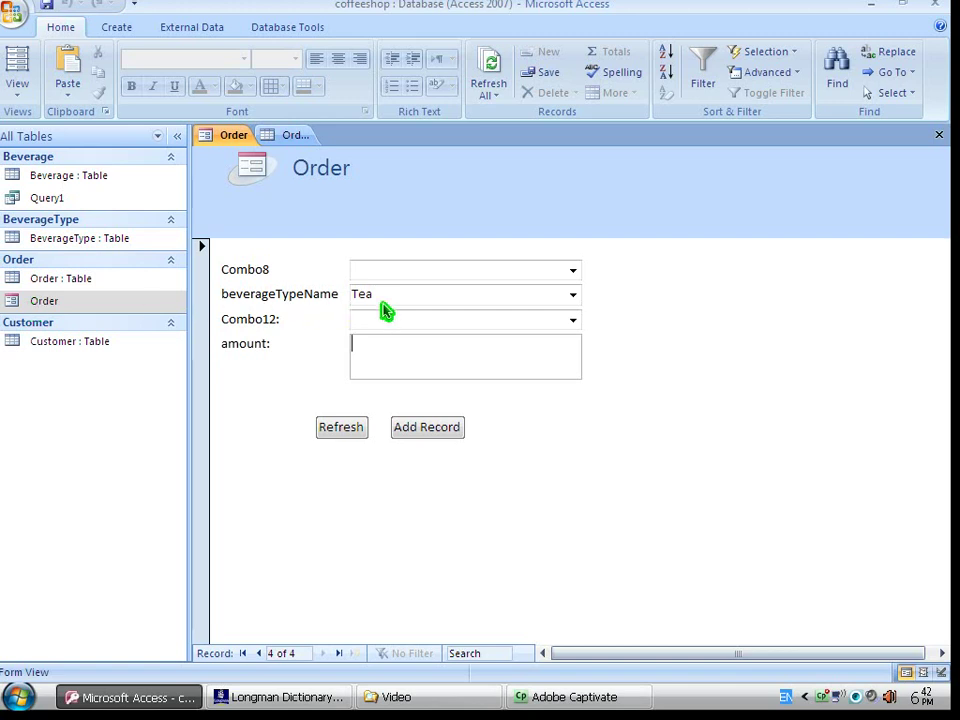
click(574, 305)
click(570, 318)
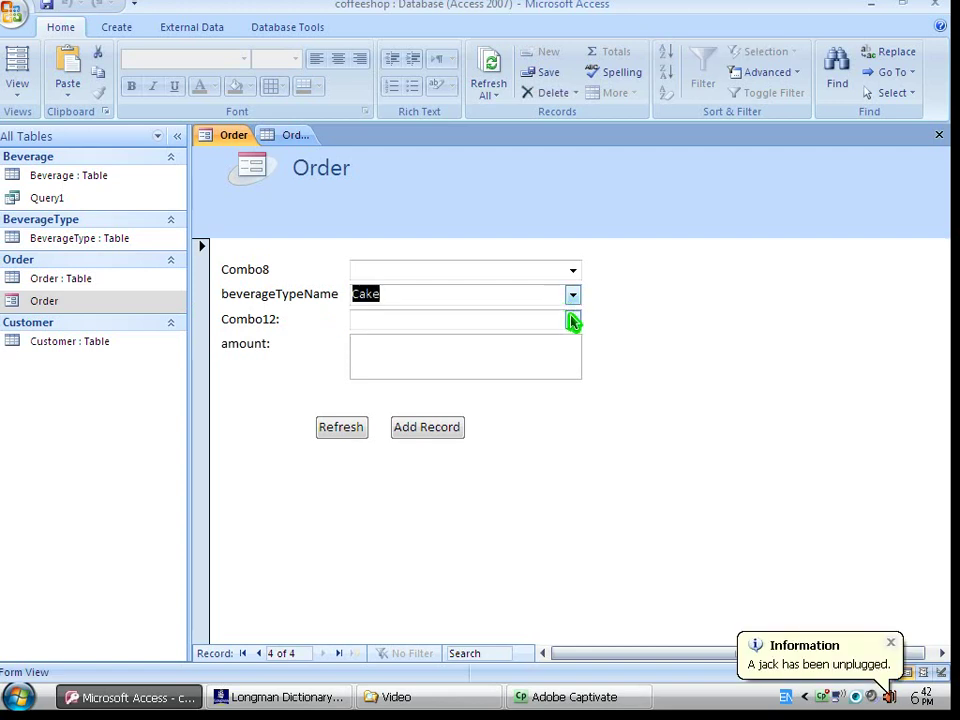
click(573, 320)
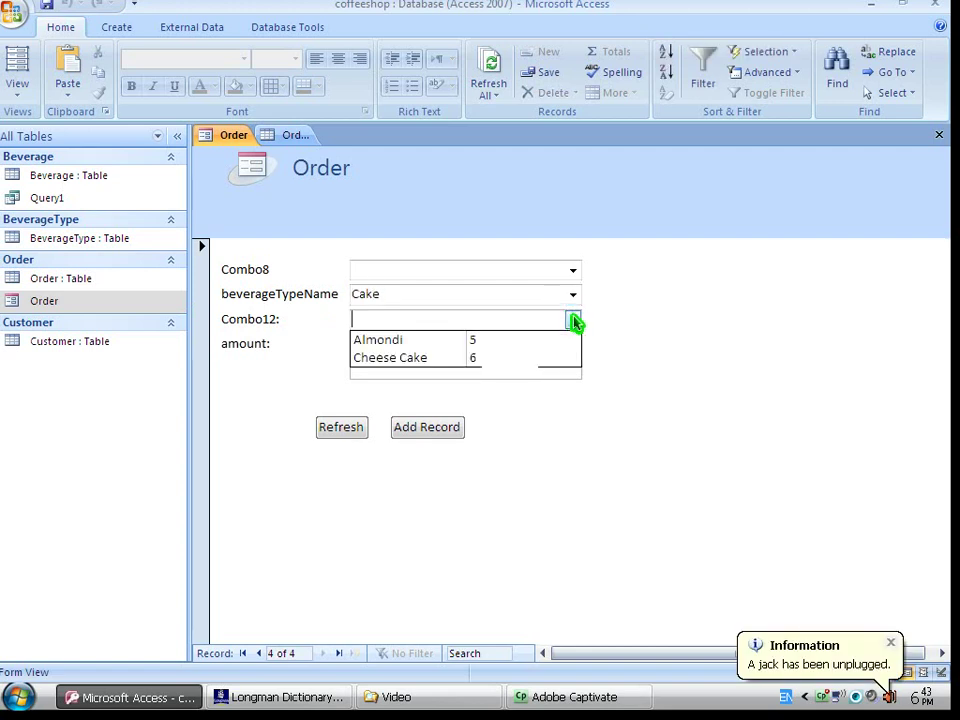
- Set beverageTypeName to Coffee and check the beverages offered in Combo12
click(573, 297)
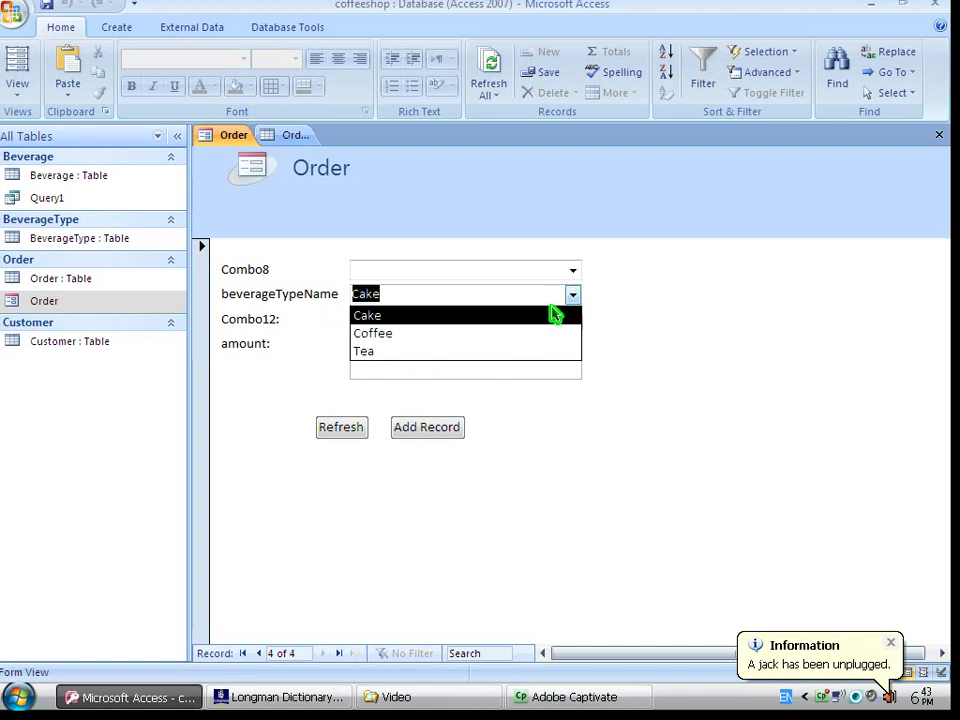
click(551, 339)
click(574, 321)
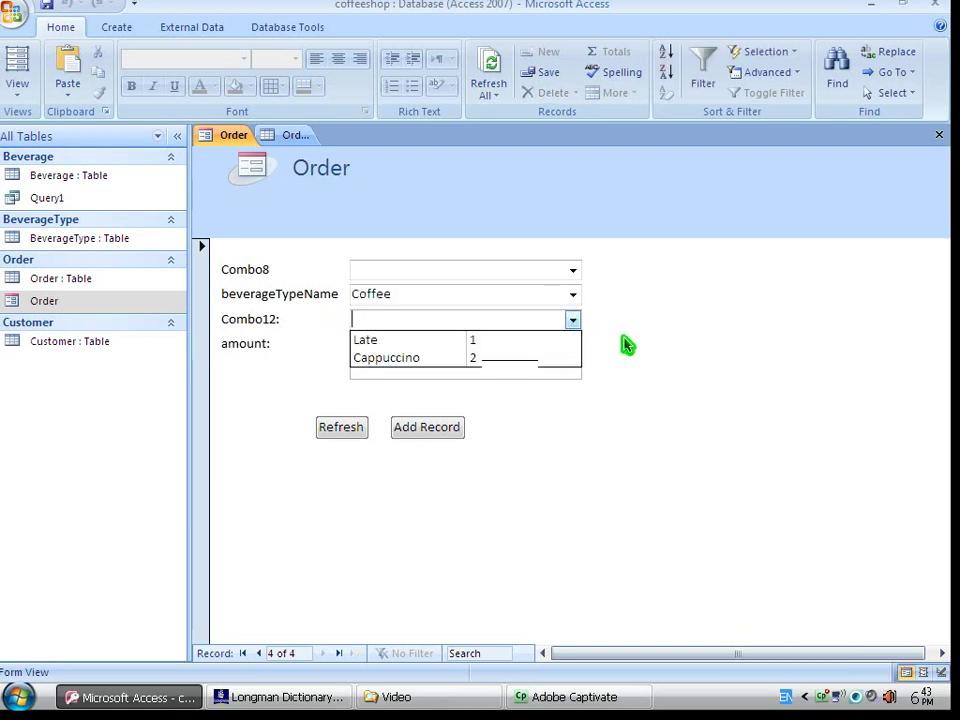
click(576, 326)
click(574, 321)
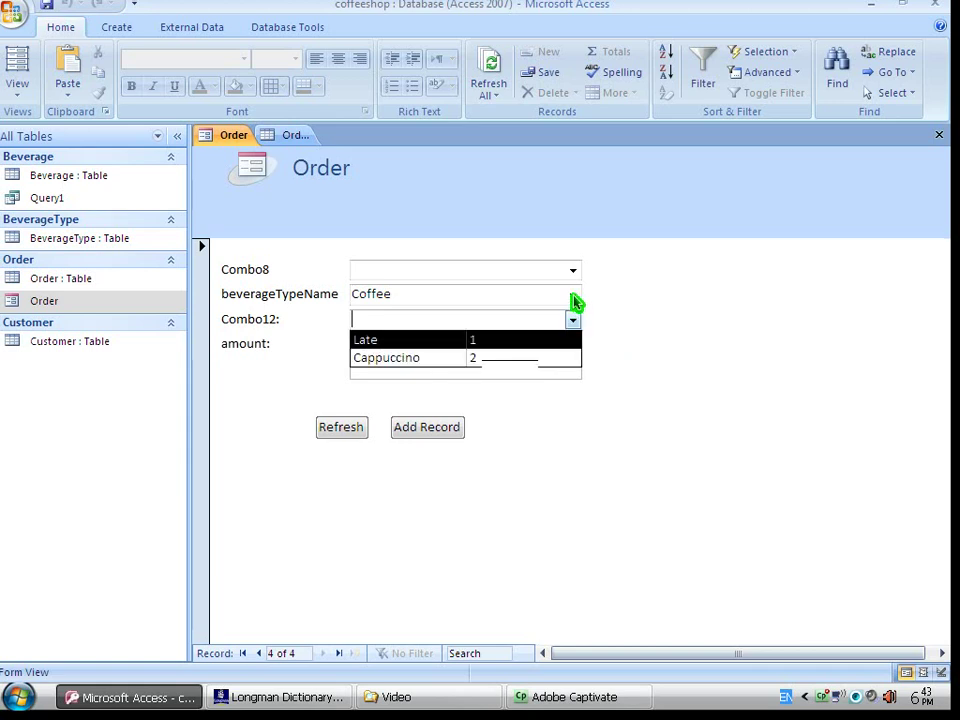
- Set beverageTypeName to Tea and check the beverages offered in Combo12
click(573, 296)
click(516, 349)
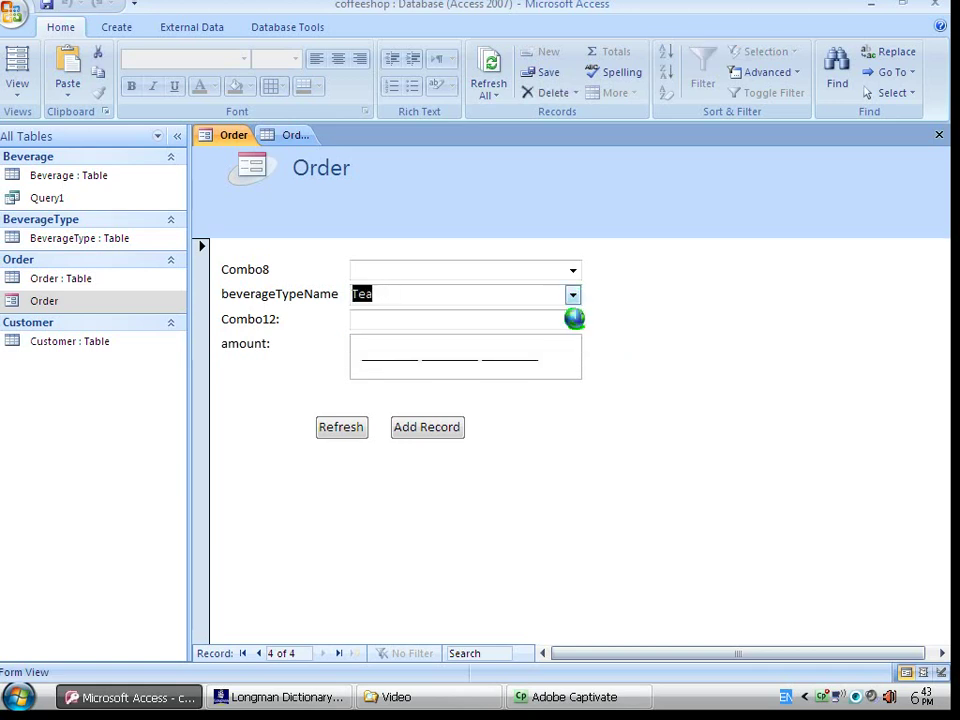
click(574, 319)
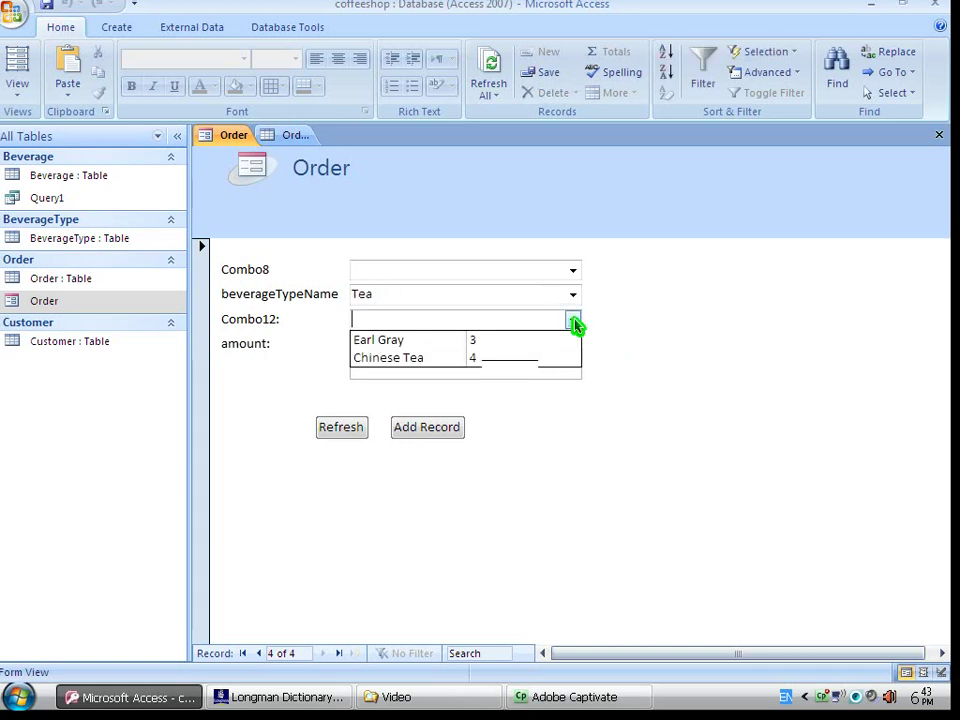
click(606, 413)
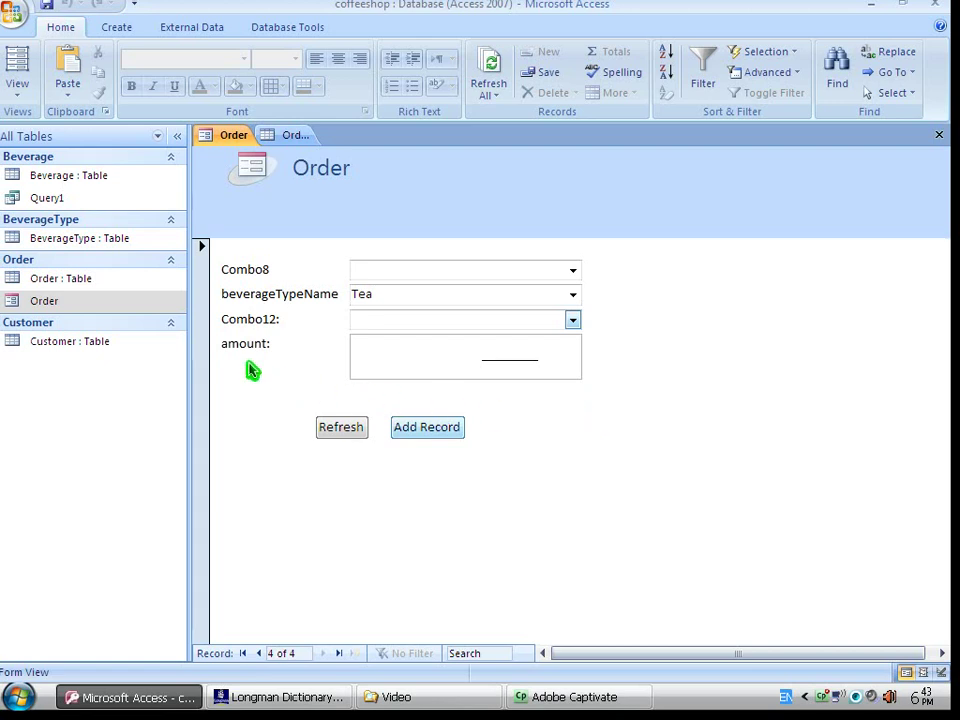
- Compare the Beverage and BeverageType tables to see how beverages relate to their types, and view the Customer table
double_click(75, 176)
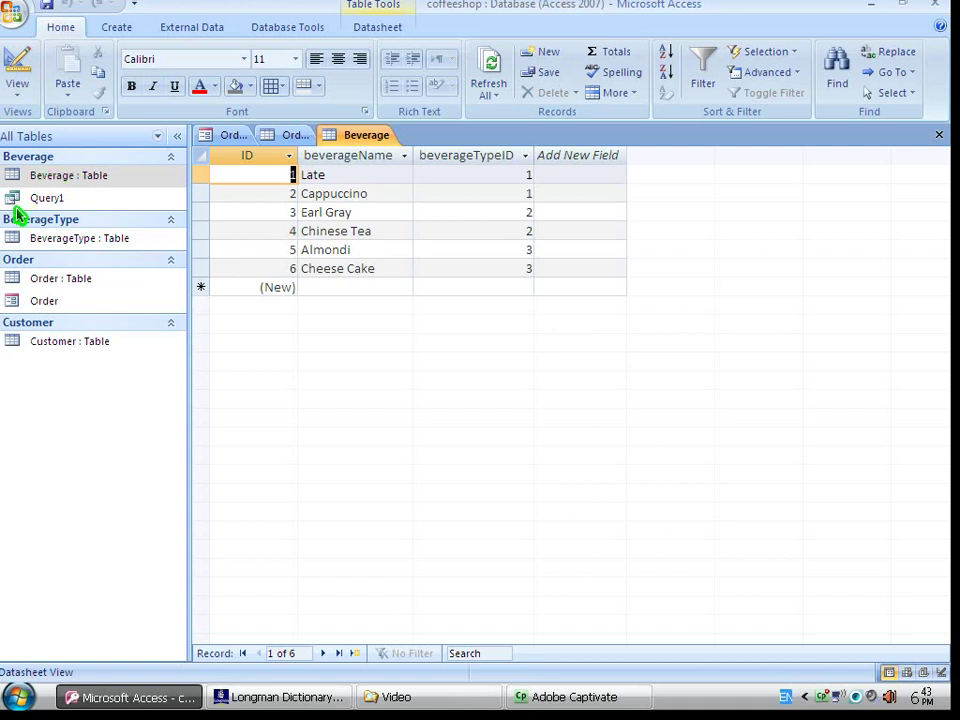
double_click(15, 240)
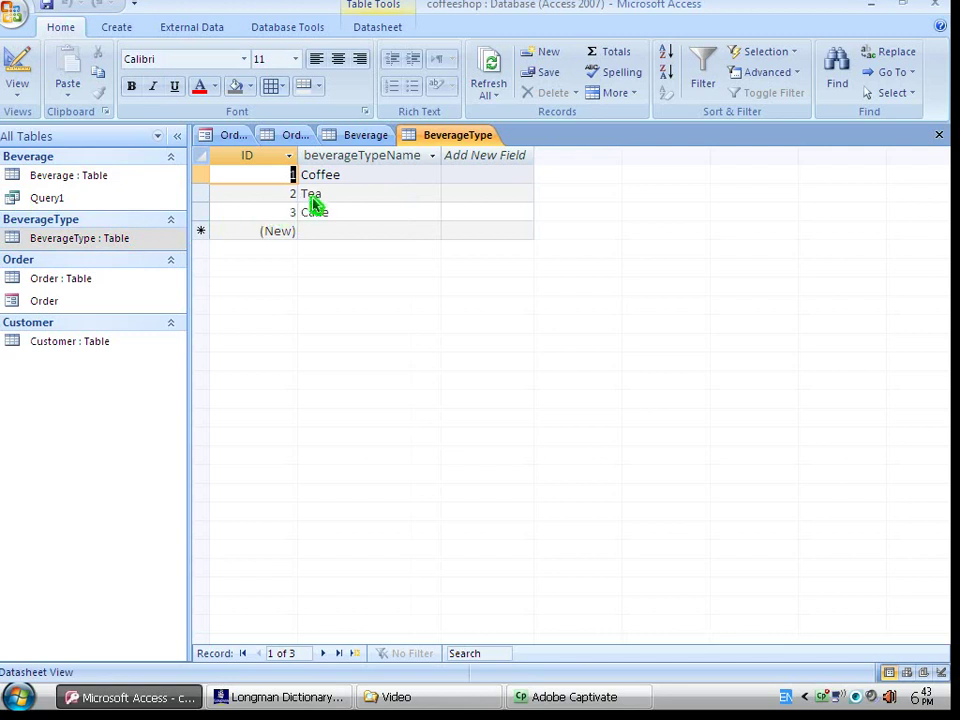
click(368, 136)
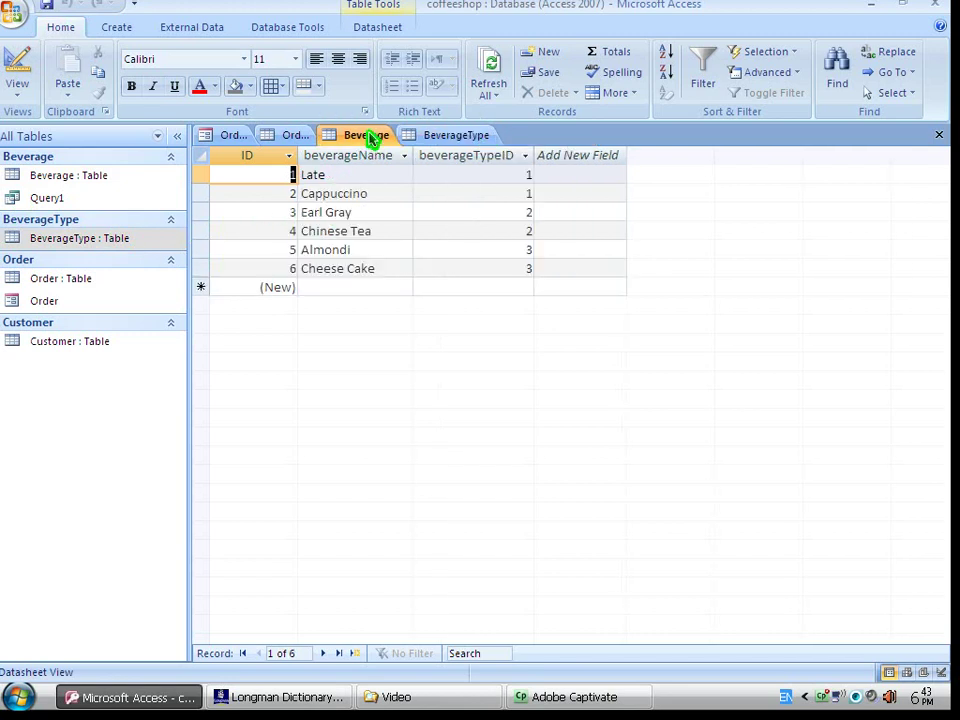
click(459, 137)
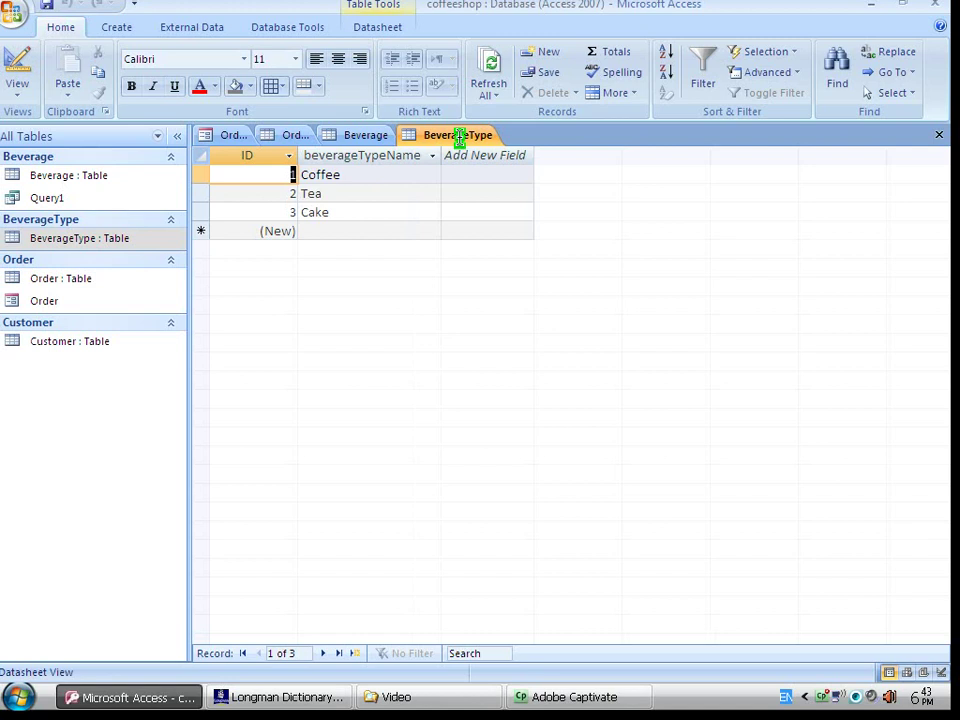
click(357, 179)
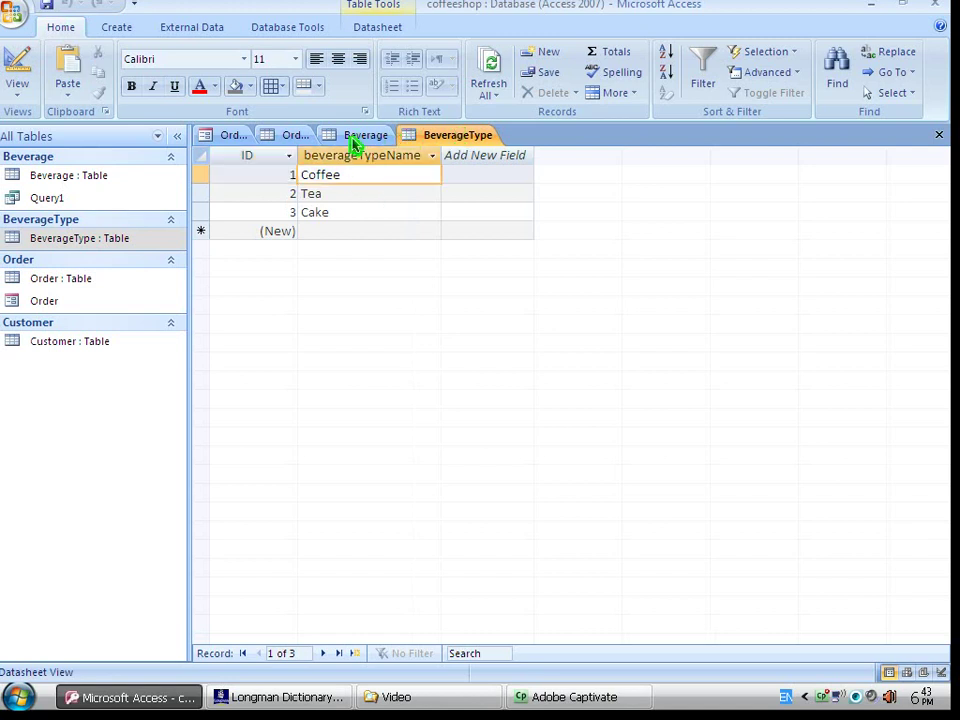
click(354, 140)
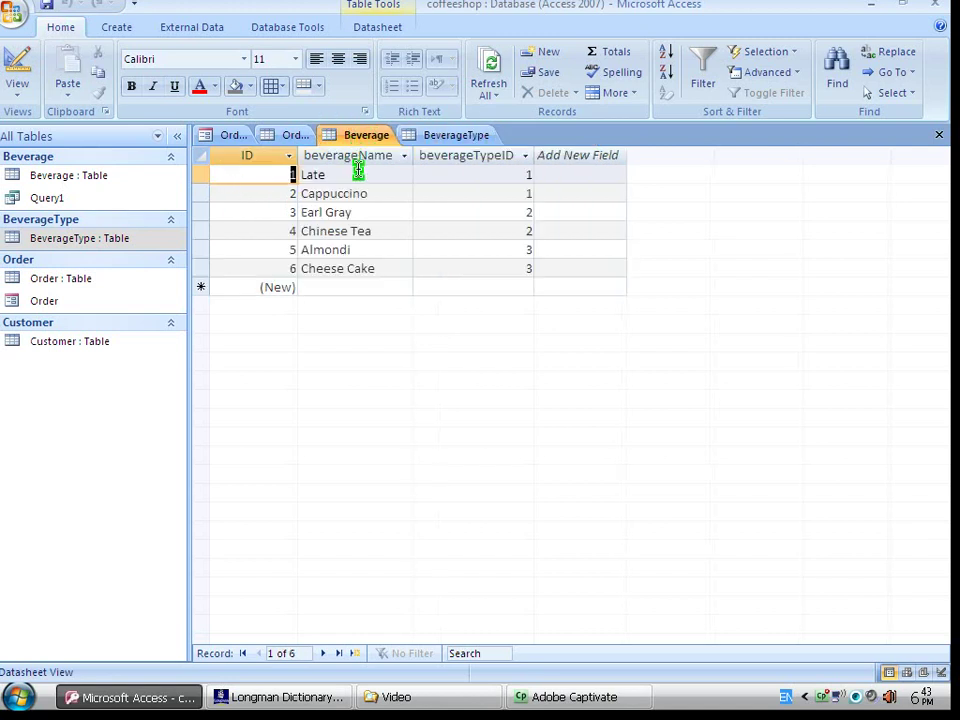
click(360, 216)
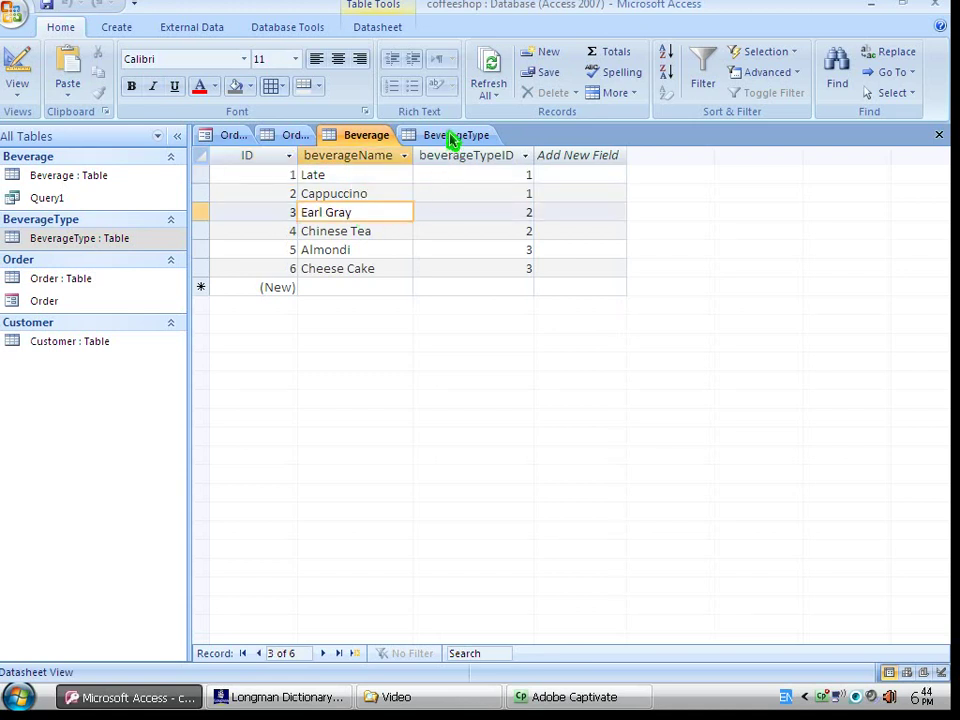
click(452, 139)
click(375, 200)
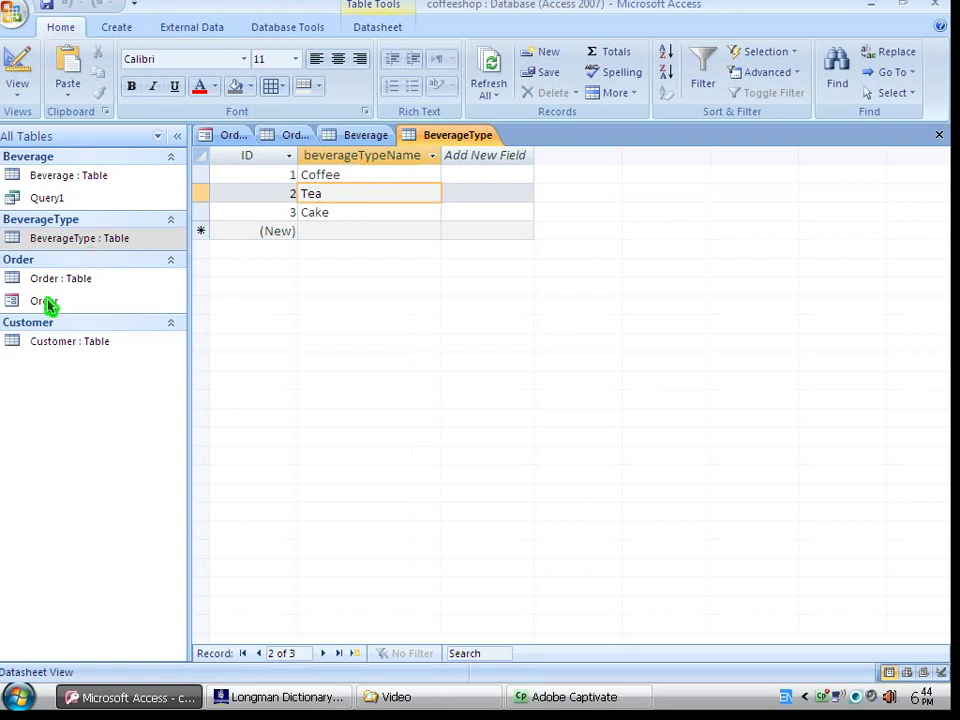
double_click(42, 342)
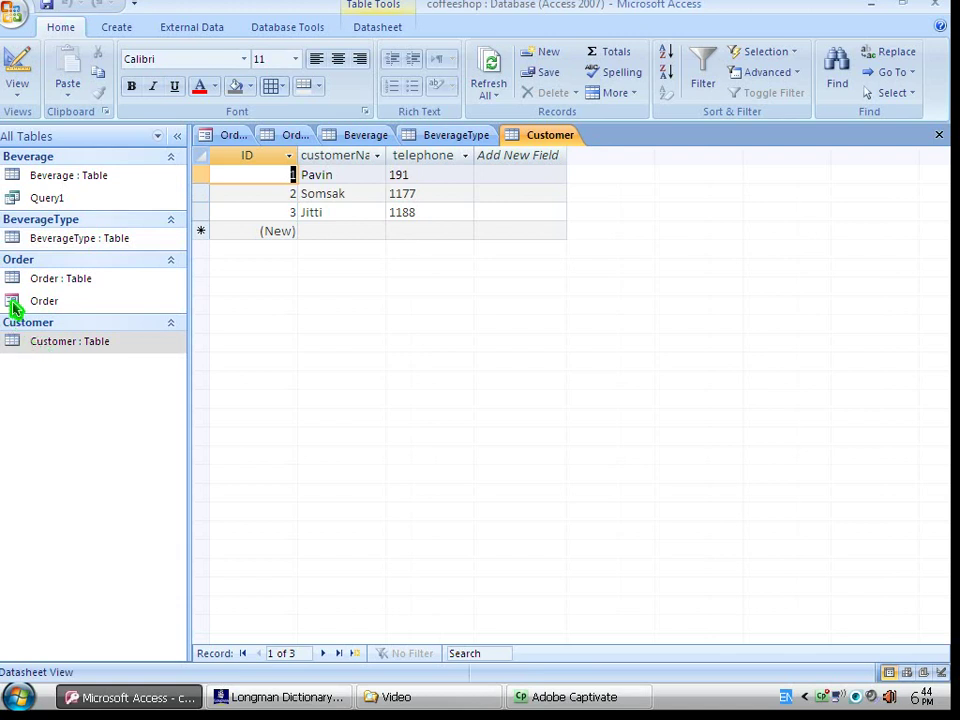
- Try to delete the Order form while it is open
double_click(15, 305)
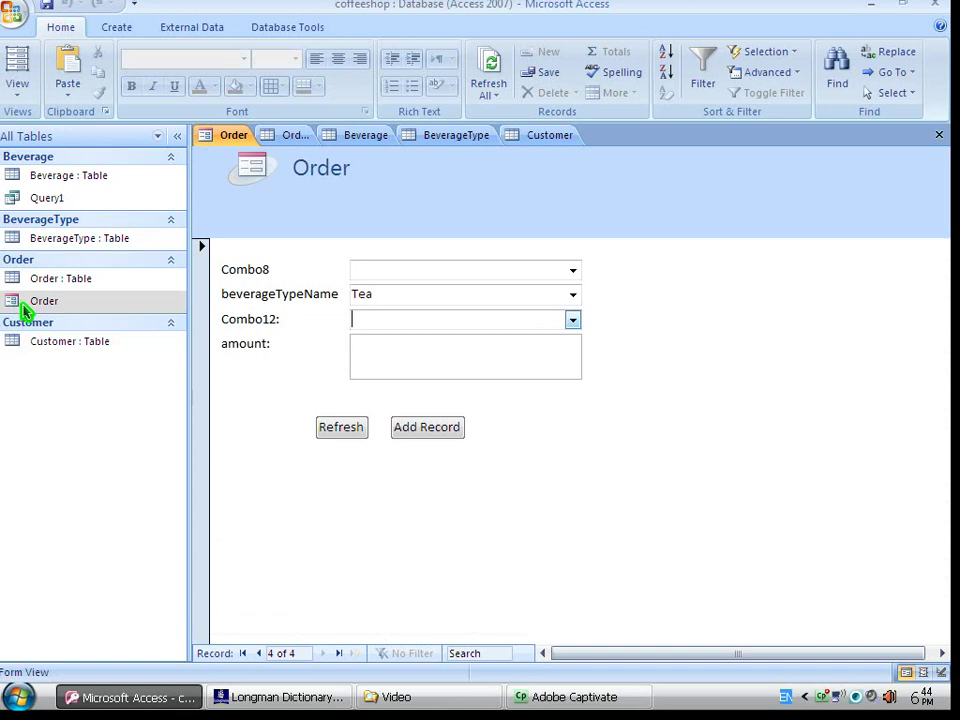
right_click(24, 308)
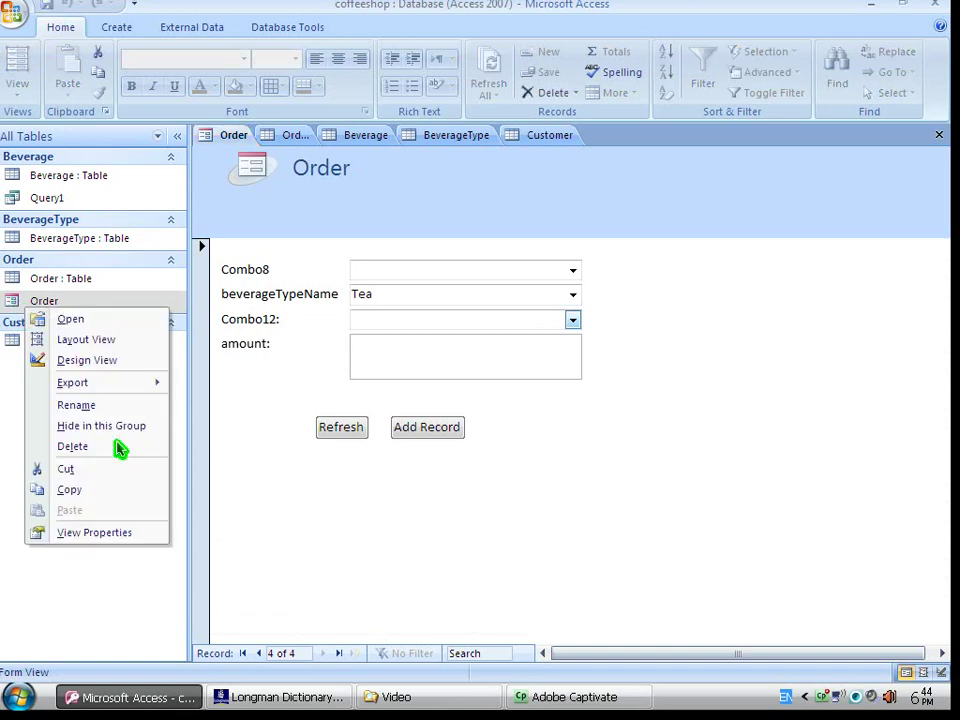
click(120, 447)
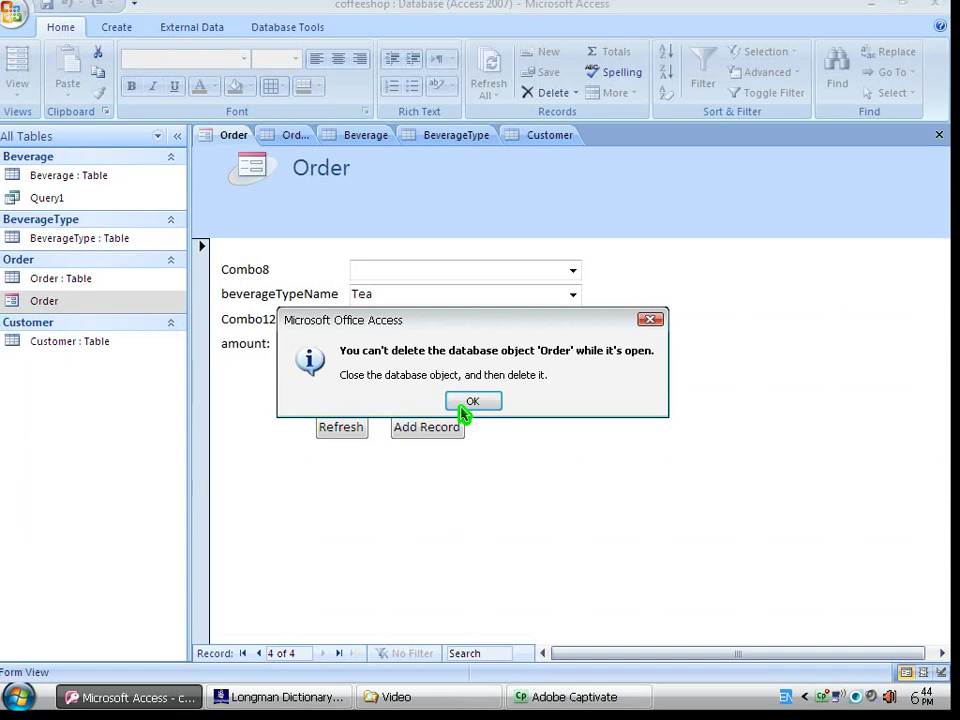
click(470, 401)
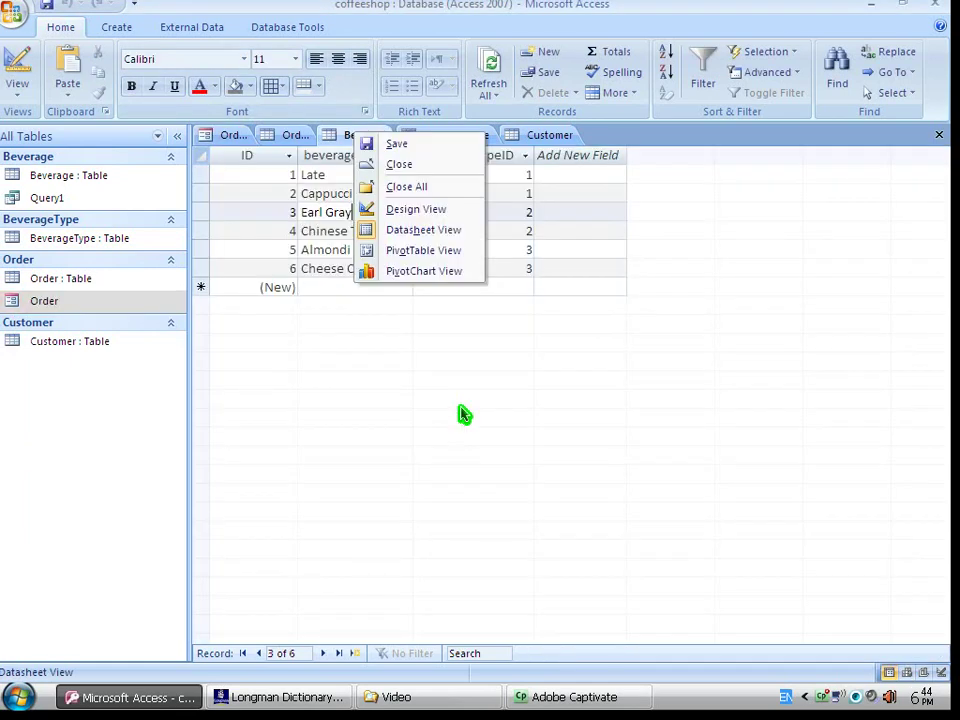
- Close all open objects and permanently delete the Order form
click(416, 190)
right_click(57, 309)
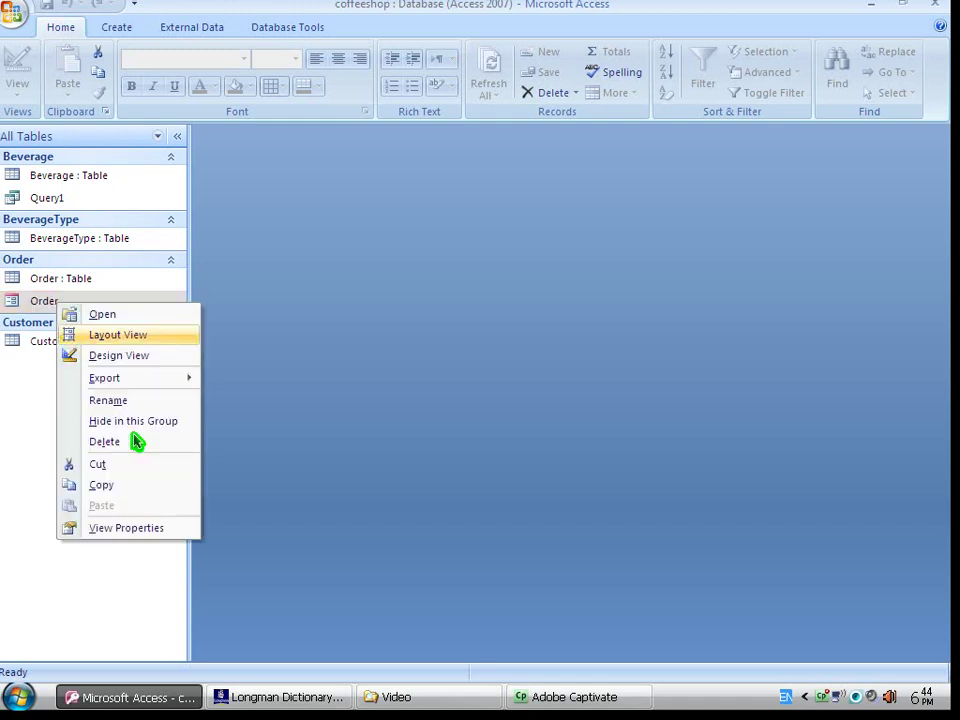
click(105, 441)
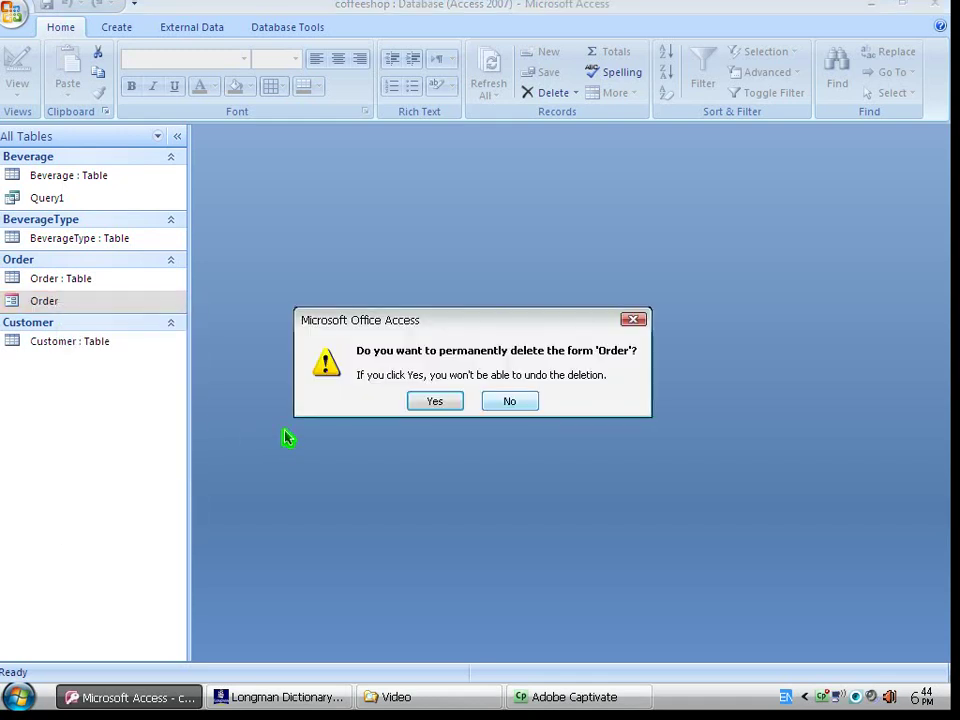
click(436, 402)
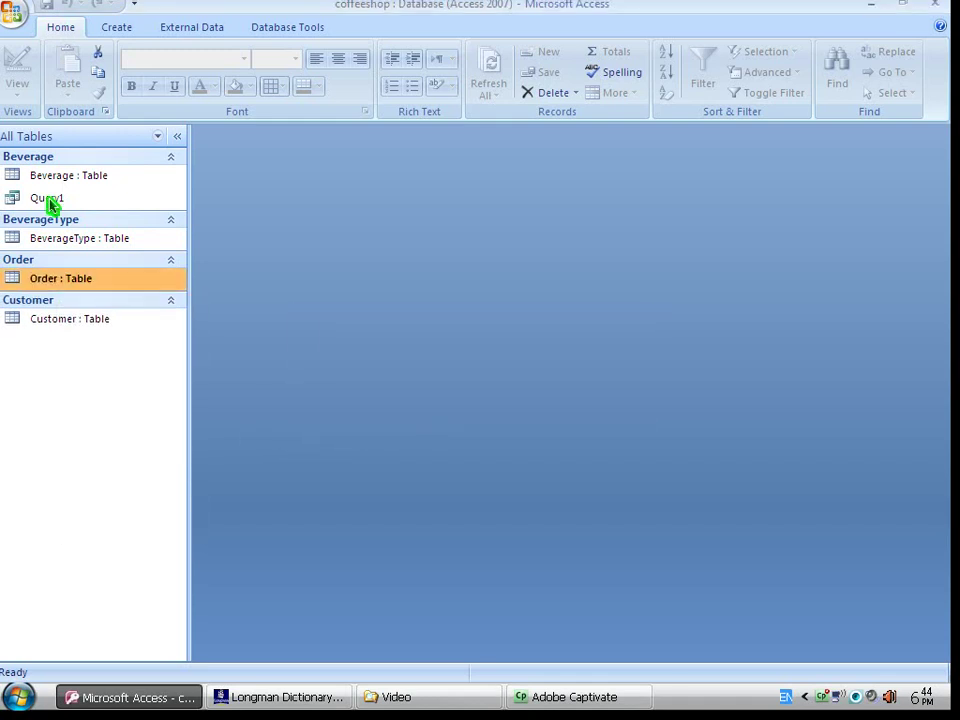
- Delete the query Query1 from the database
right_click(48, 200)
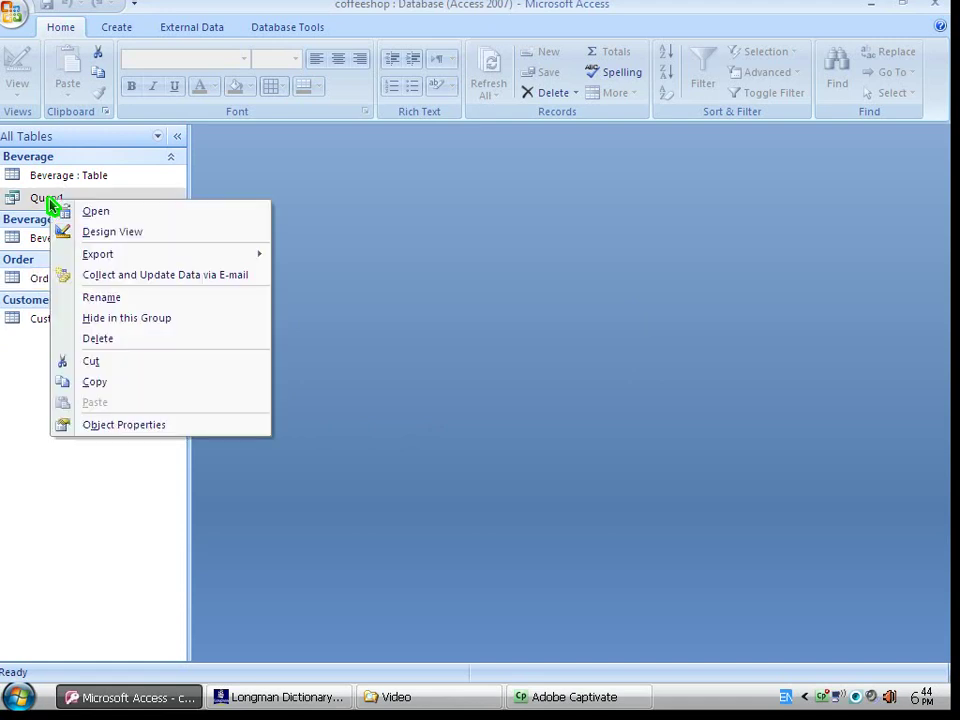
click(147, 340)
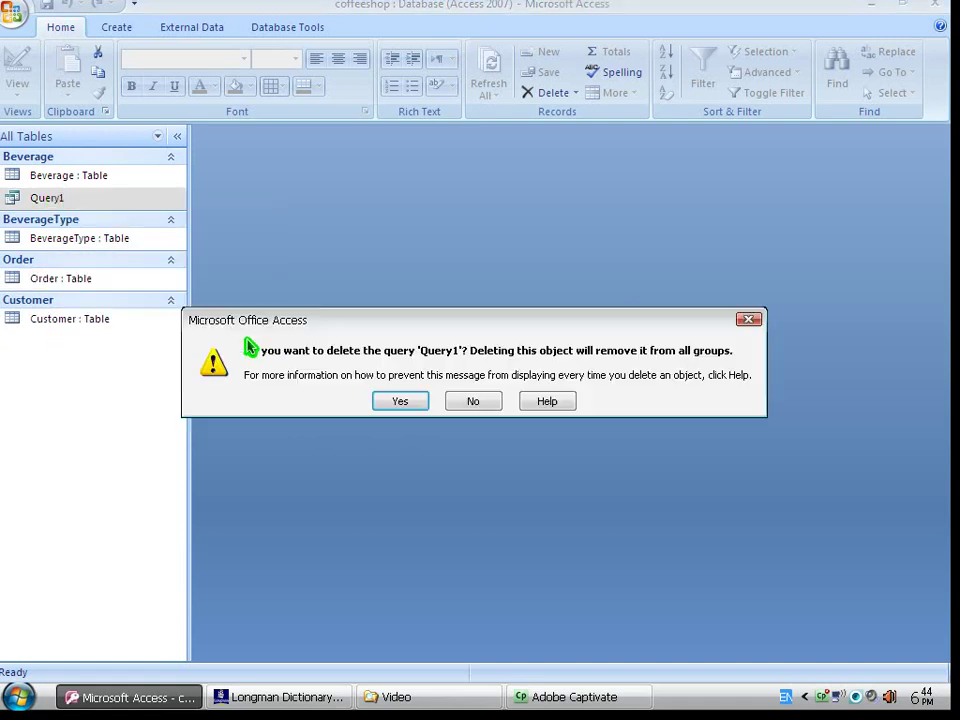
click(397, 404)
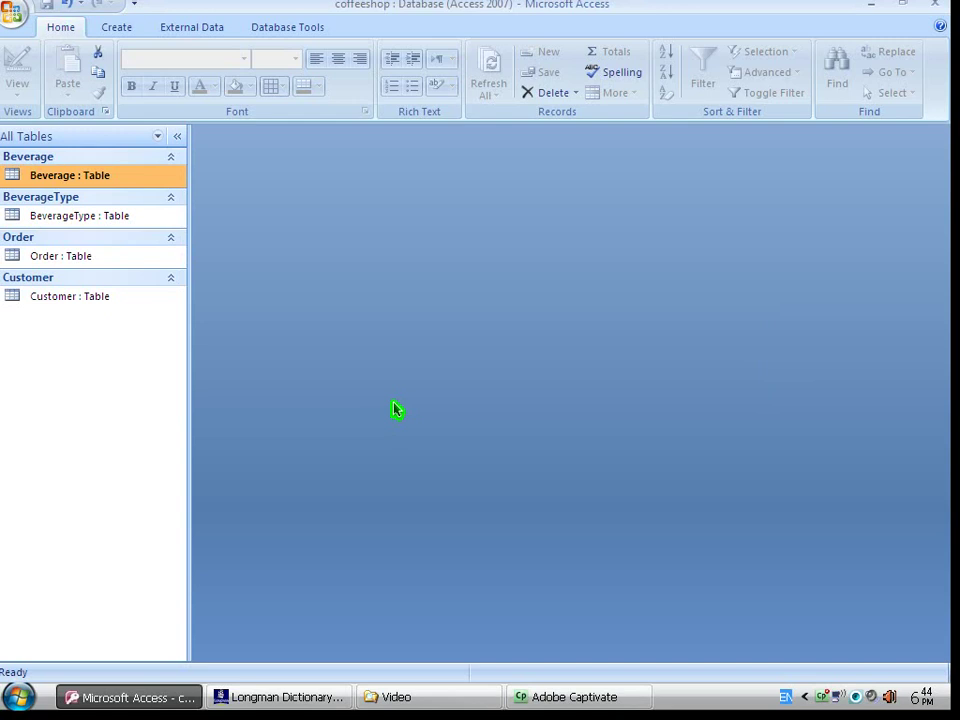
- Examine the Order table's beverageID, customerID and amount fields, consulting the Beverage table for the beverage IDs
double_click(14, 257)
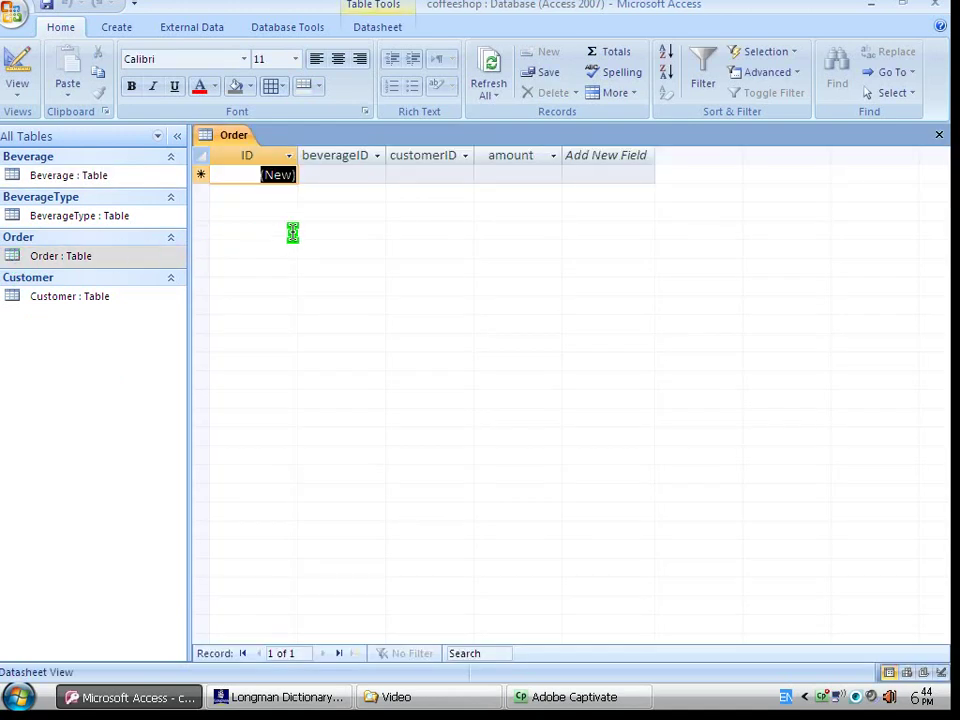
click(361, 176)
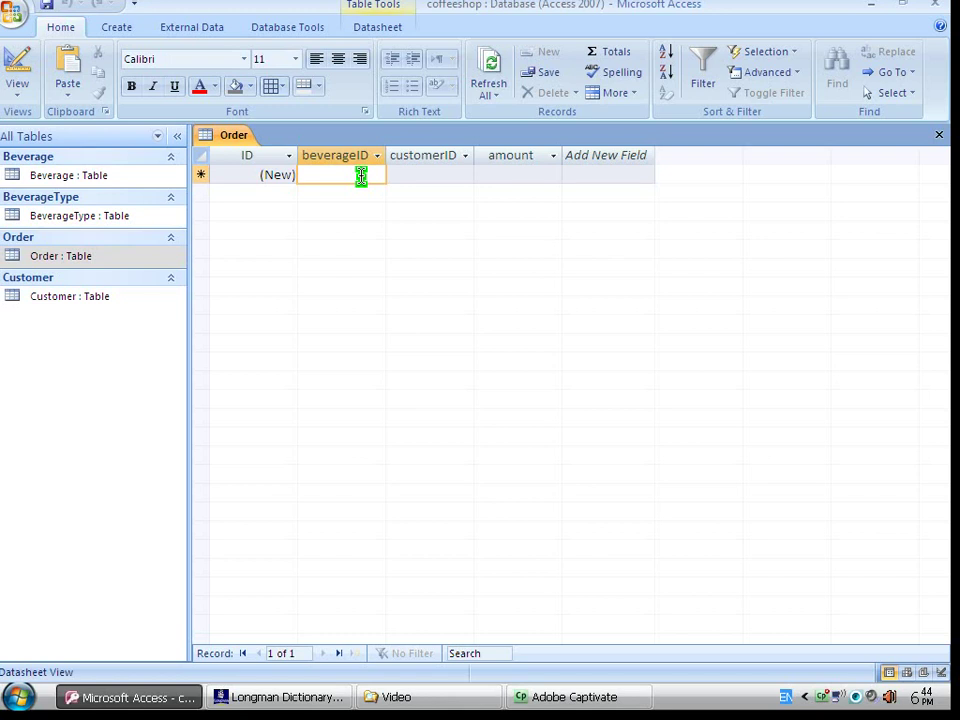
click(445, 174)
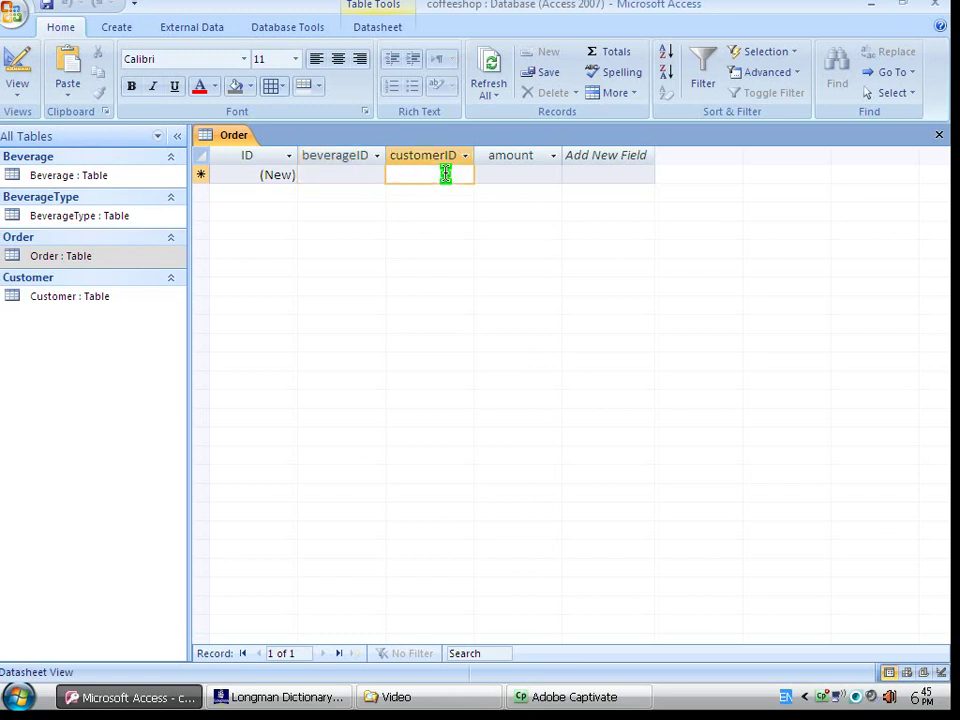
click(508, 172)
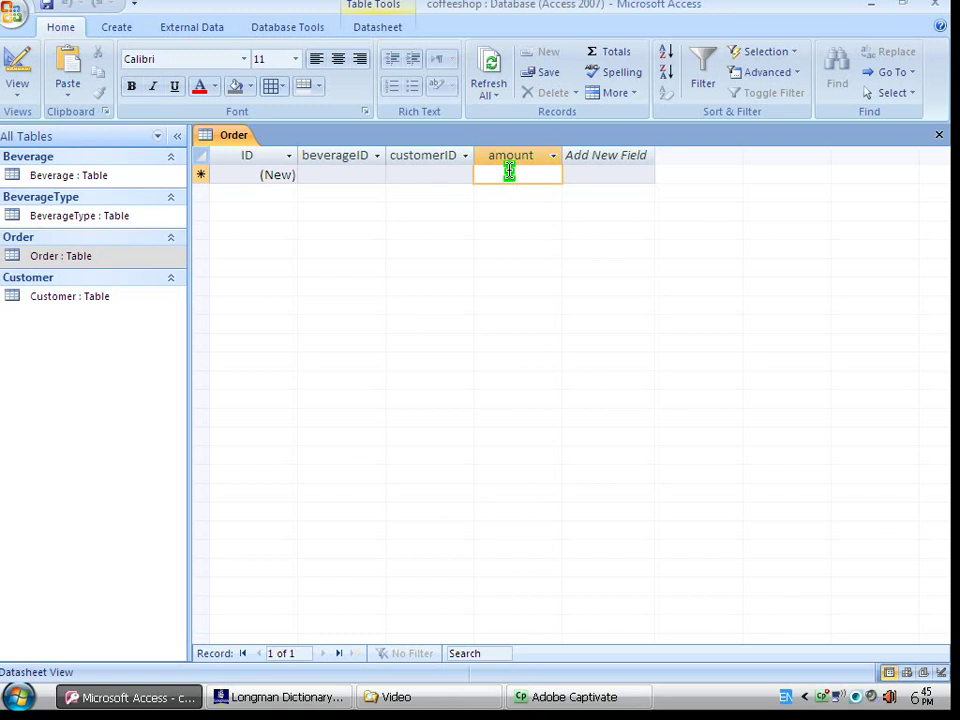
click(369, 174)
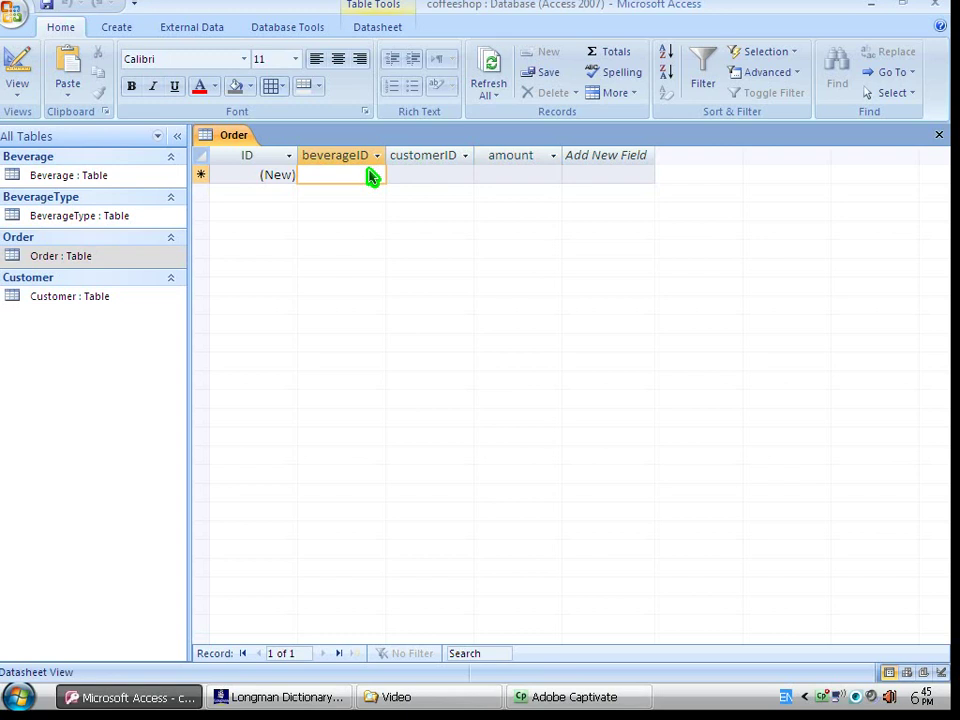
double_click(56, 181)
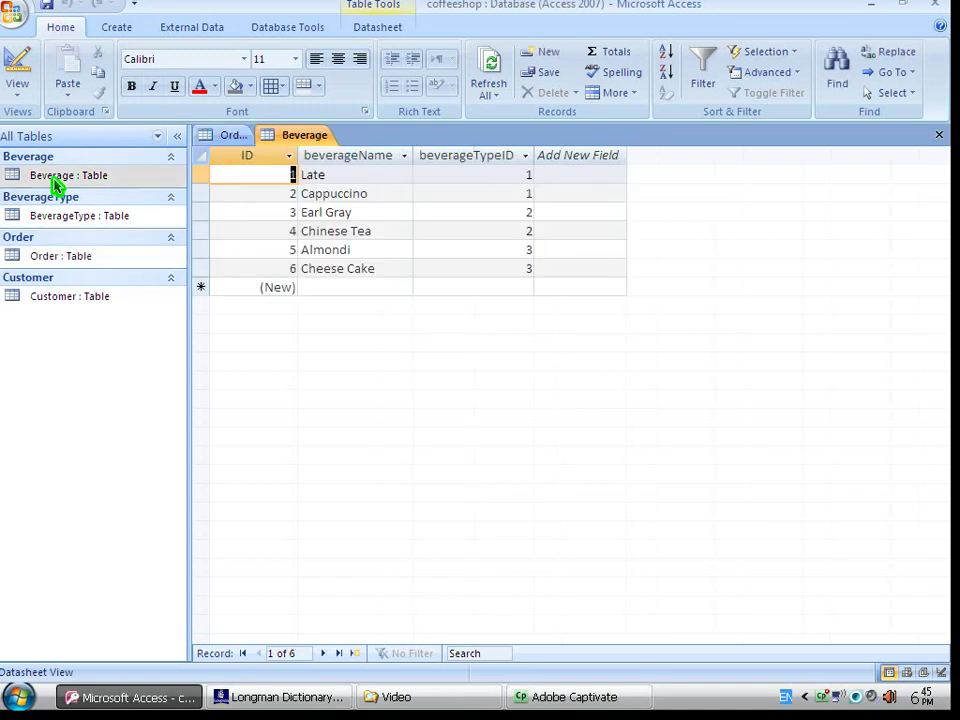
click(230, 137)
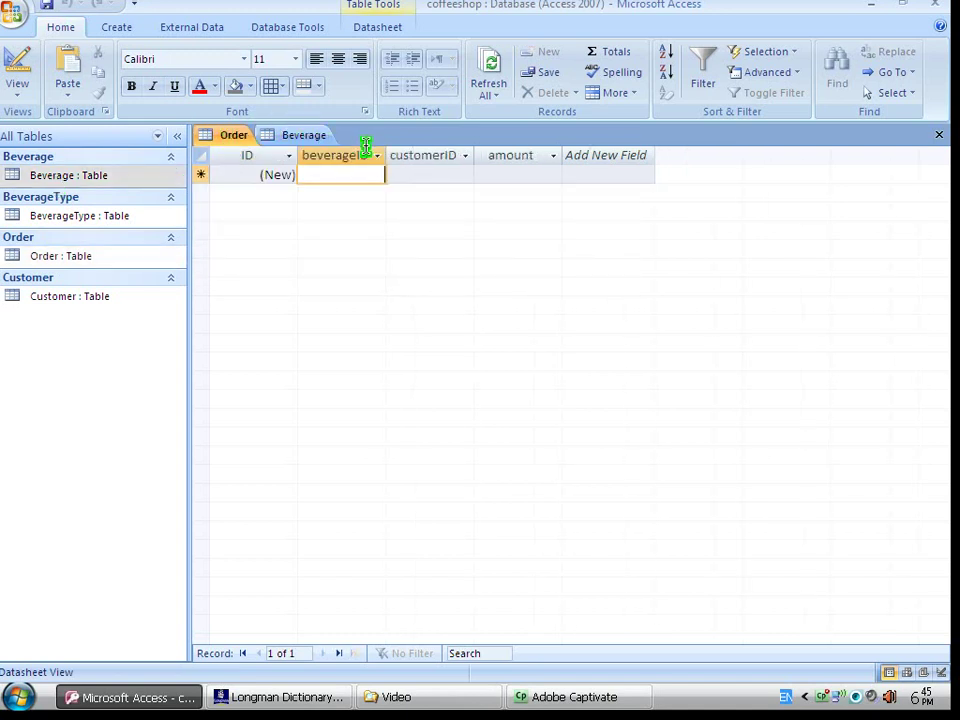
- Compare the Order table's customerID field with the Customer table, review the amount field, and close all open tables
click(416, 175)
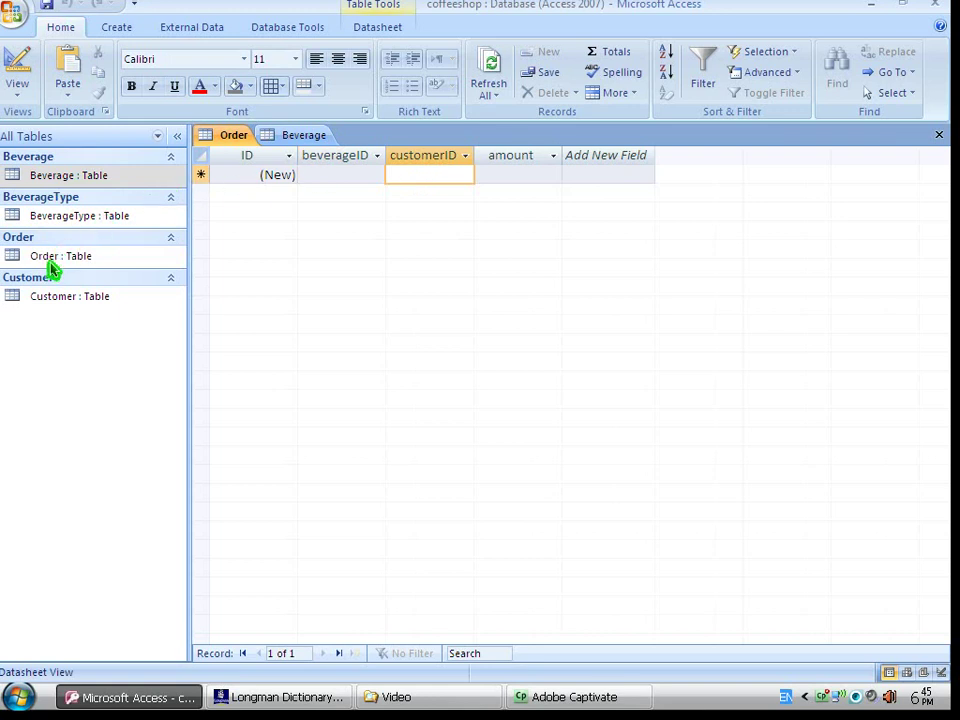
double_click(45, 297)
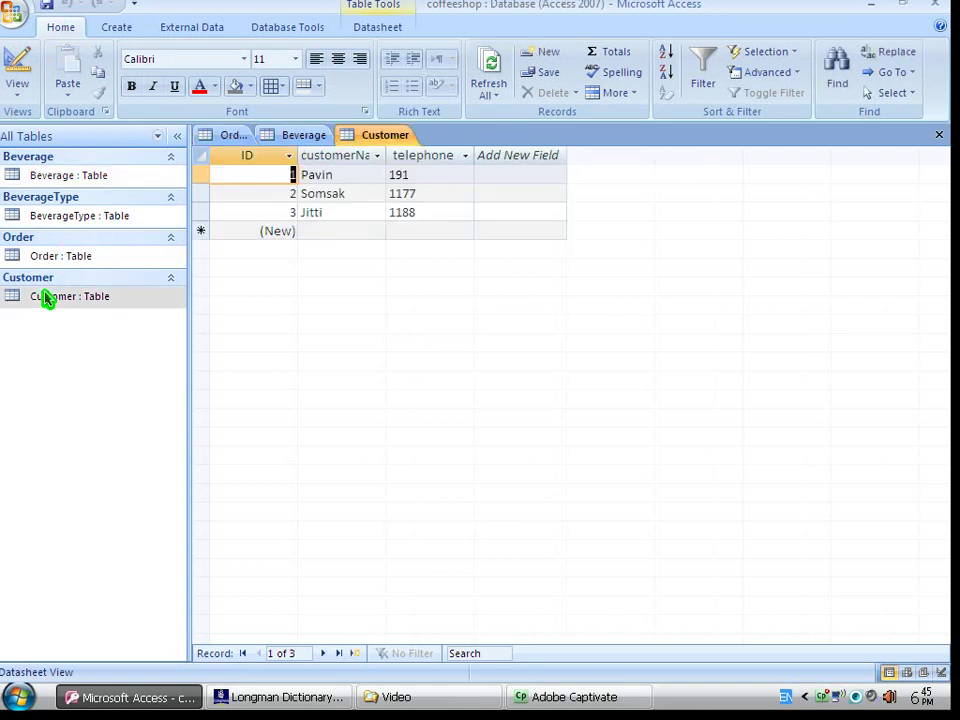
click(308, 138)
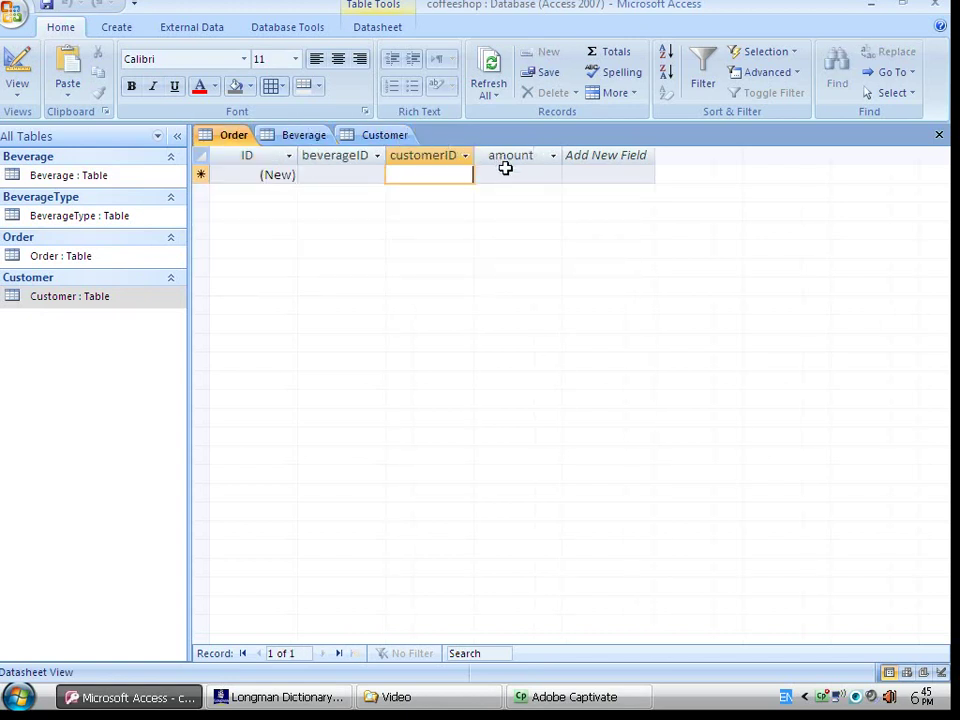
click(508, 174)
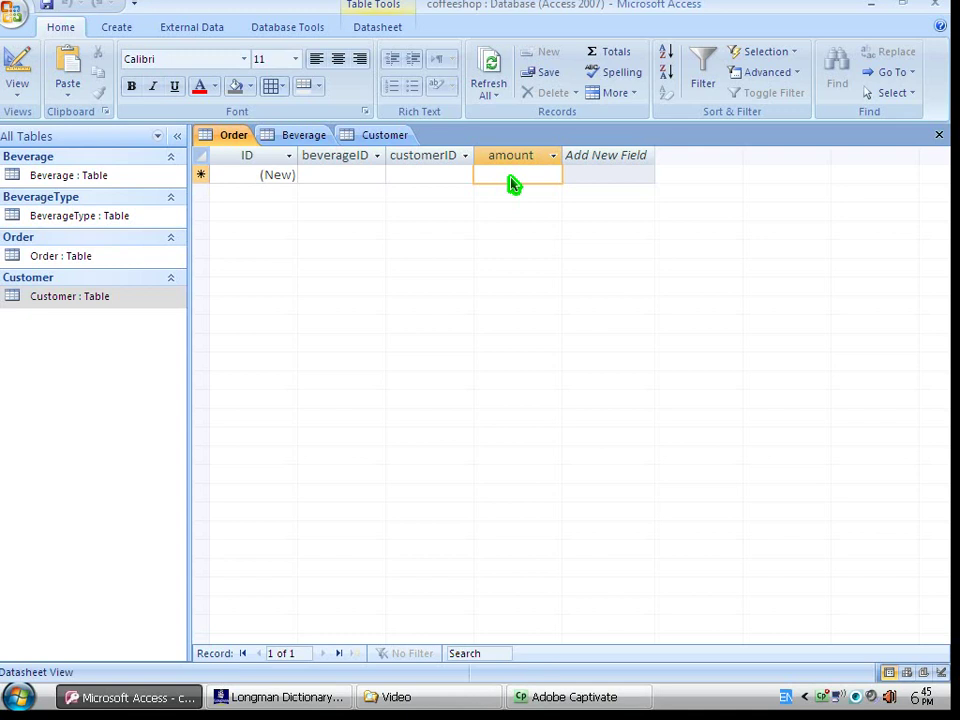
right_click(233, 137)
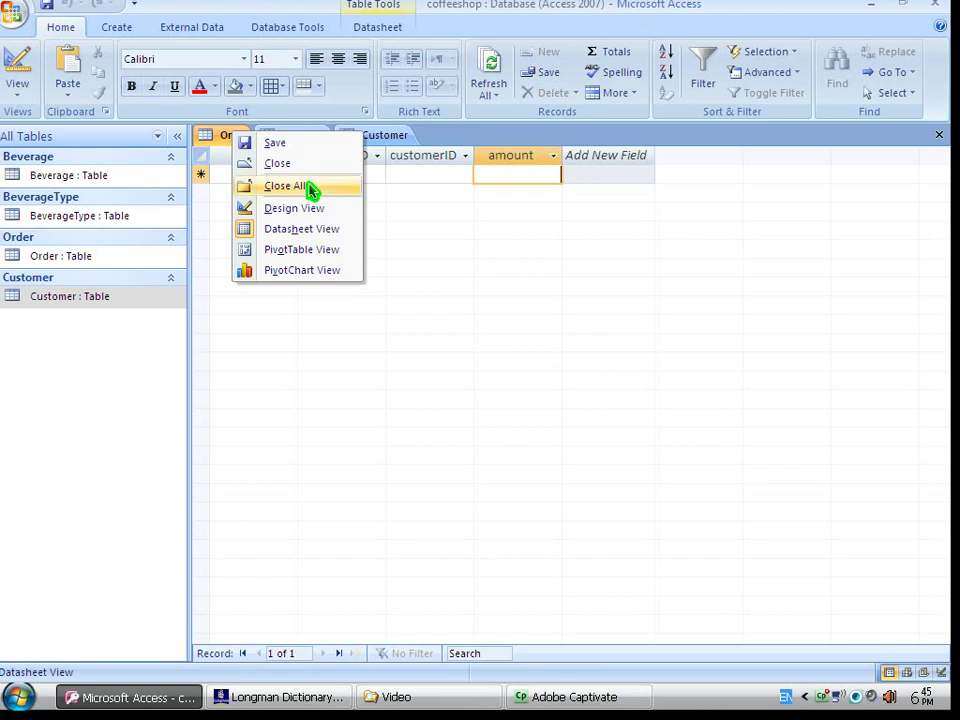
click(310, 189)
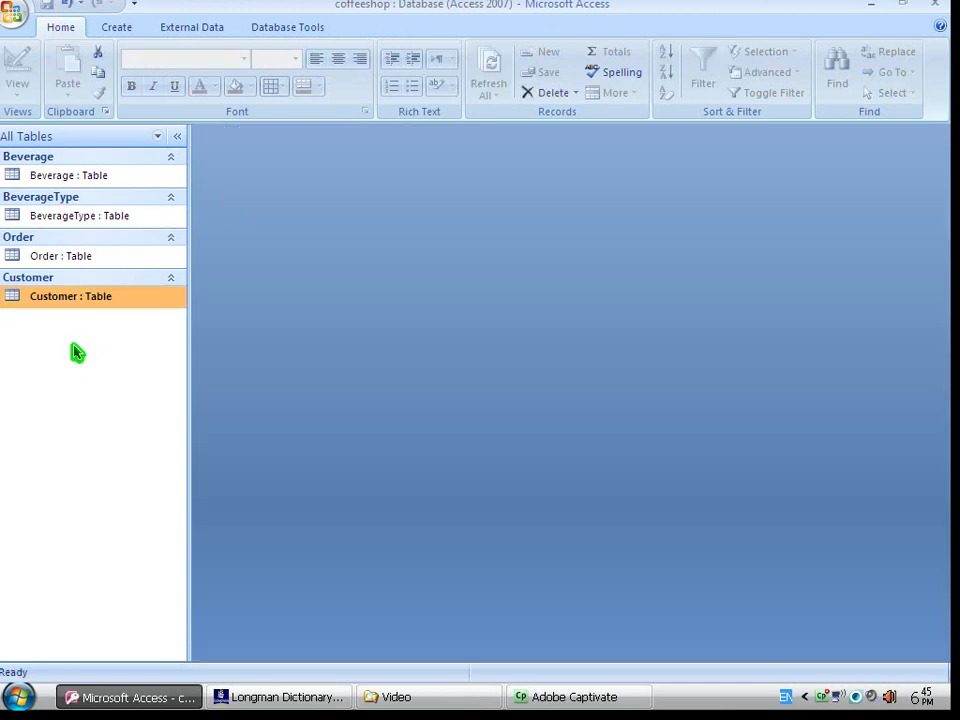
- Create a new form based on the Order table
click(62, 263)
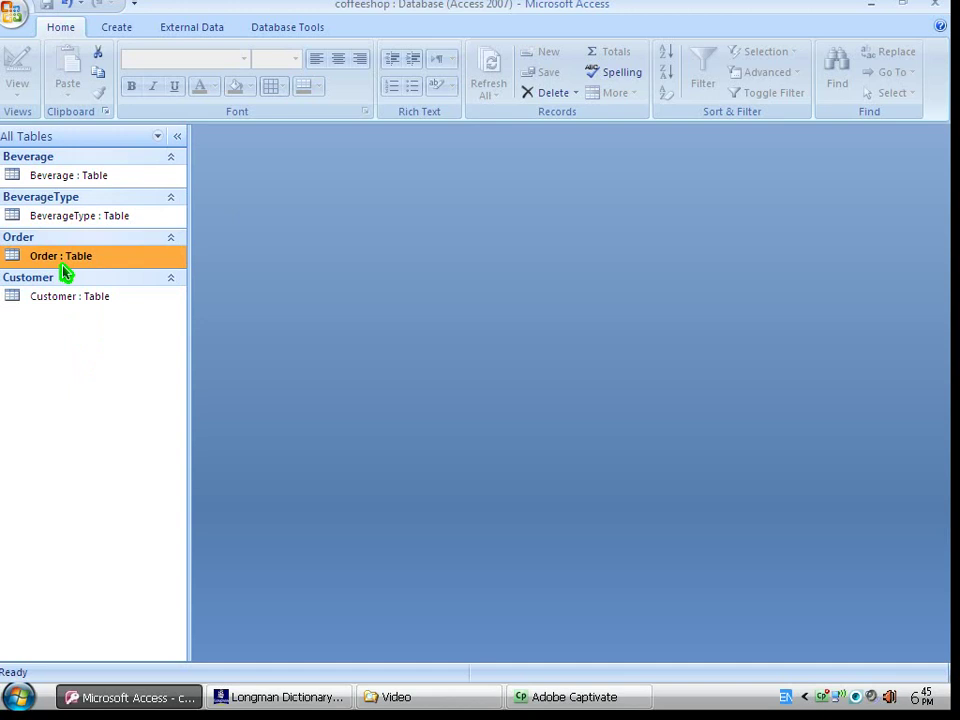
click(117, 28)
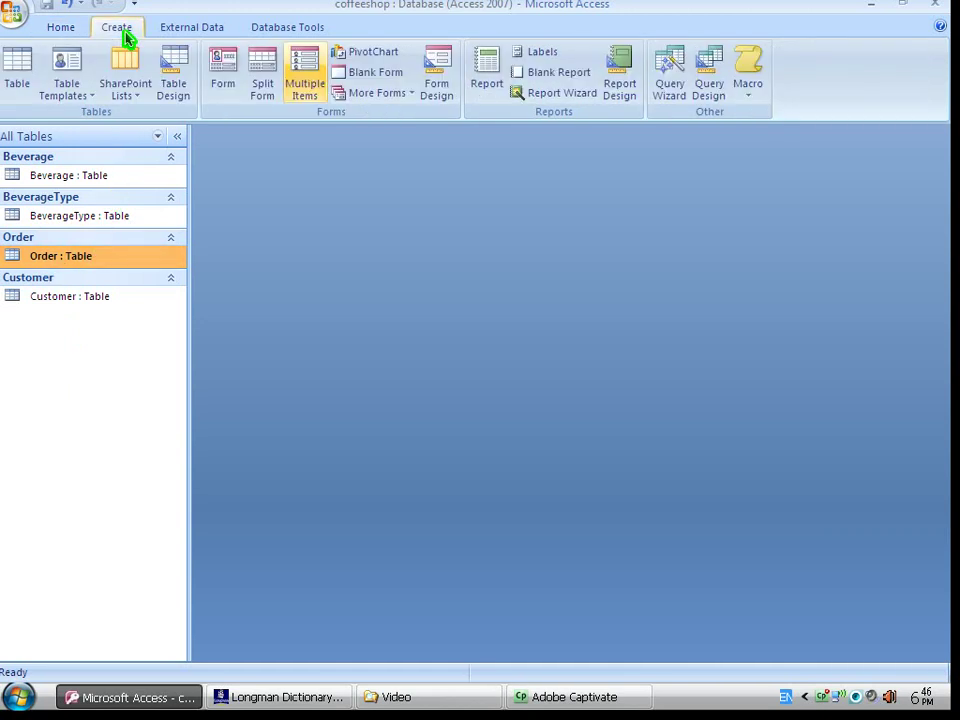
click(232, 72)
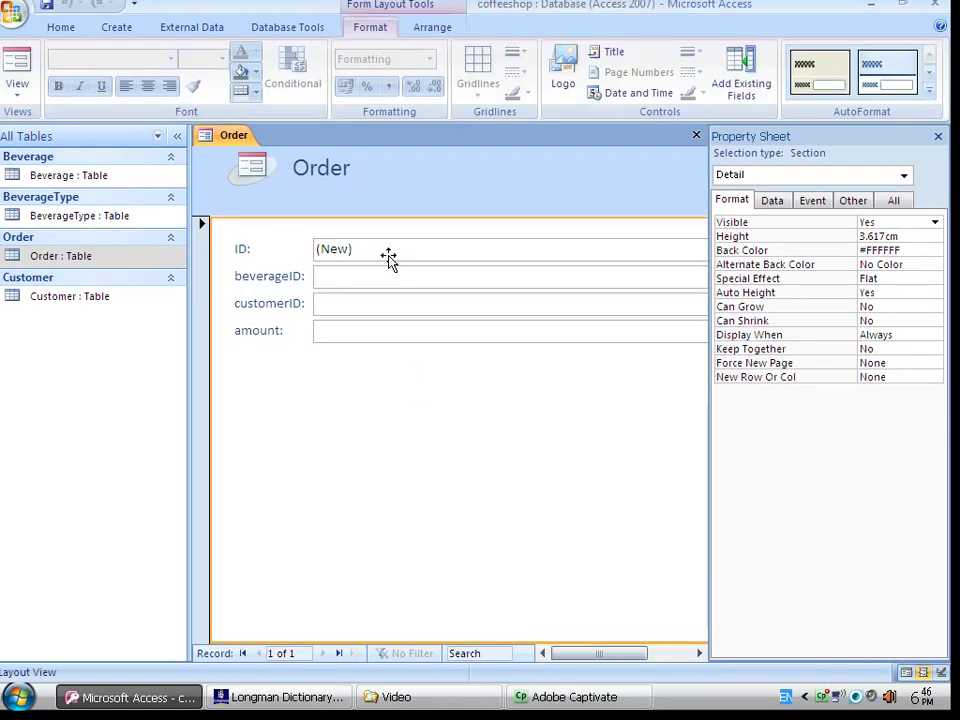
- Delete the ID field from the Order form and switch the form to Design View
click(388, 259)
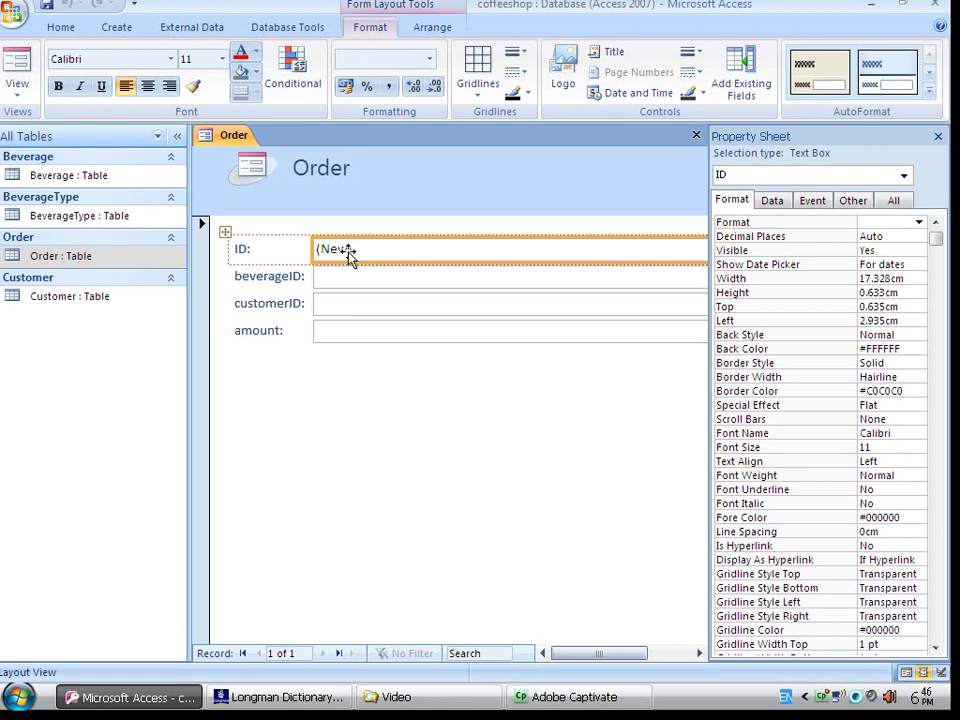
right_click(223, 137)
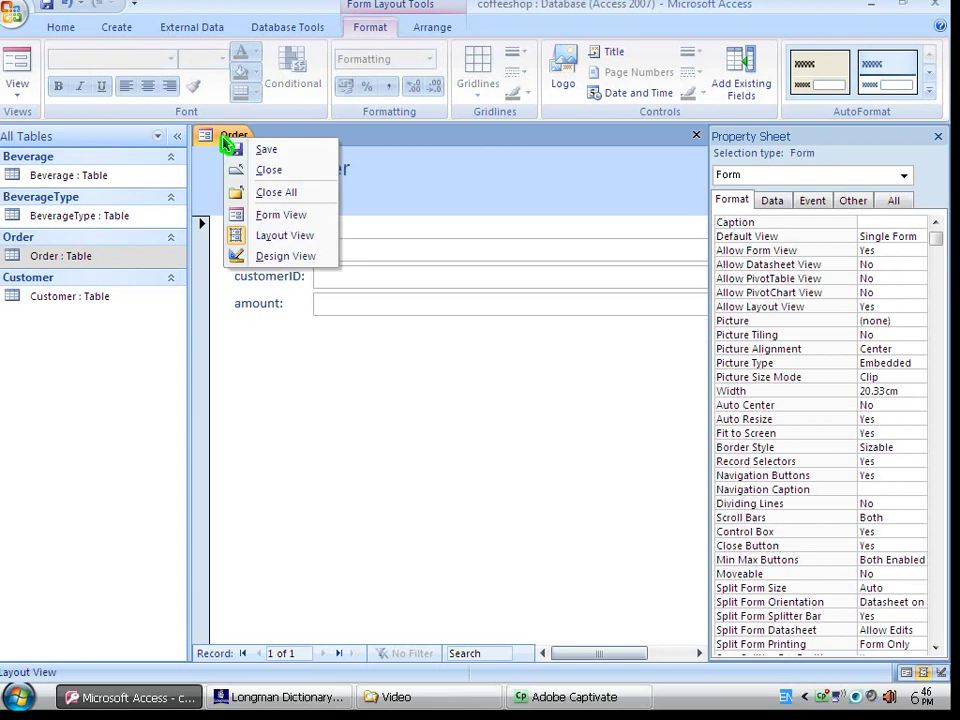
click(284, 256)
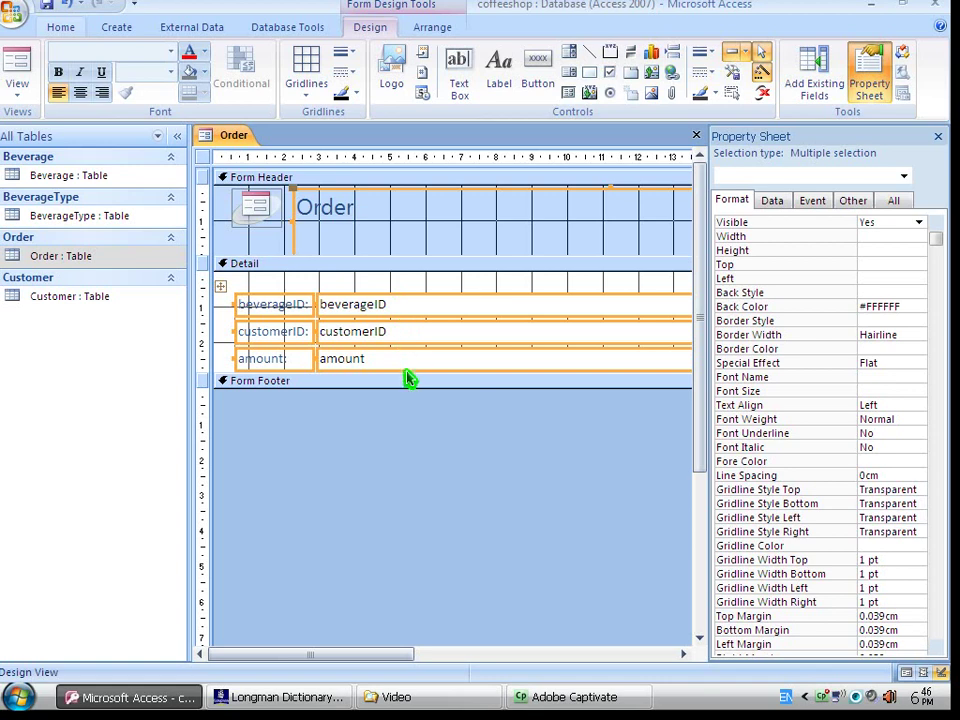
- Enlarge the Detail section to about 7.9 cm high and move the beverageID, customerID and amount fields down to free space above them
drag(407, 380, 407, 559)
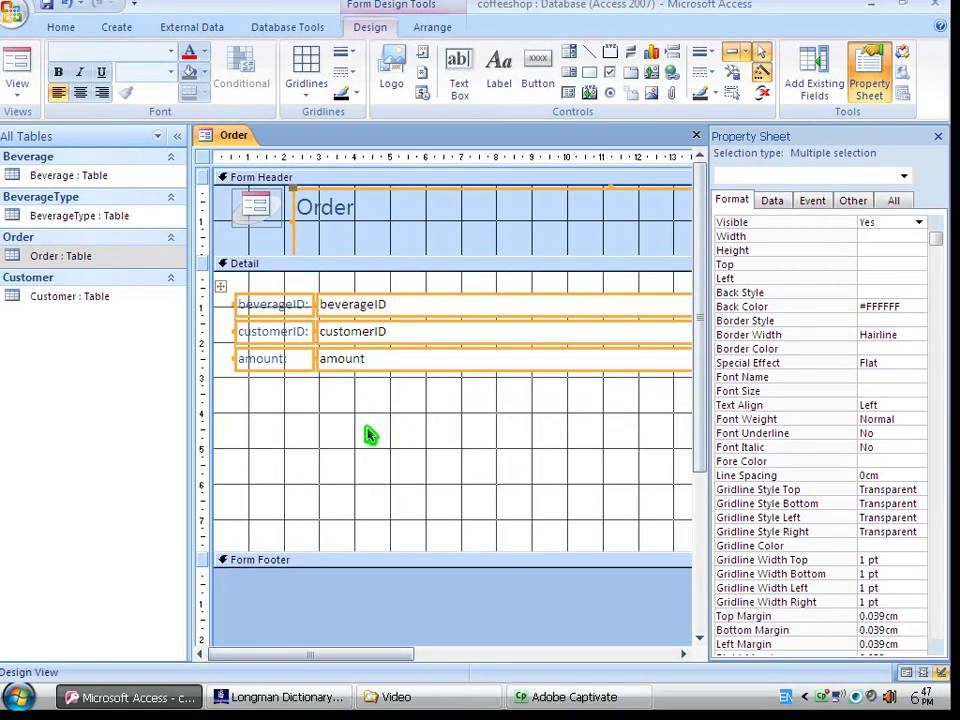
click(367, 430)
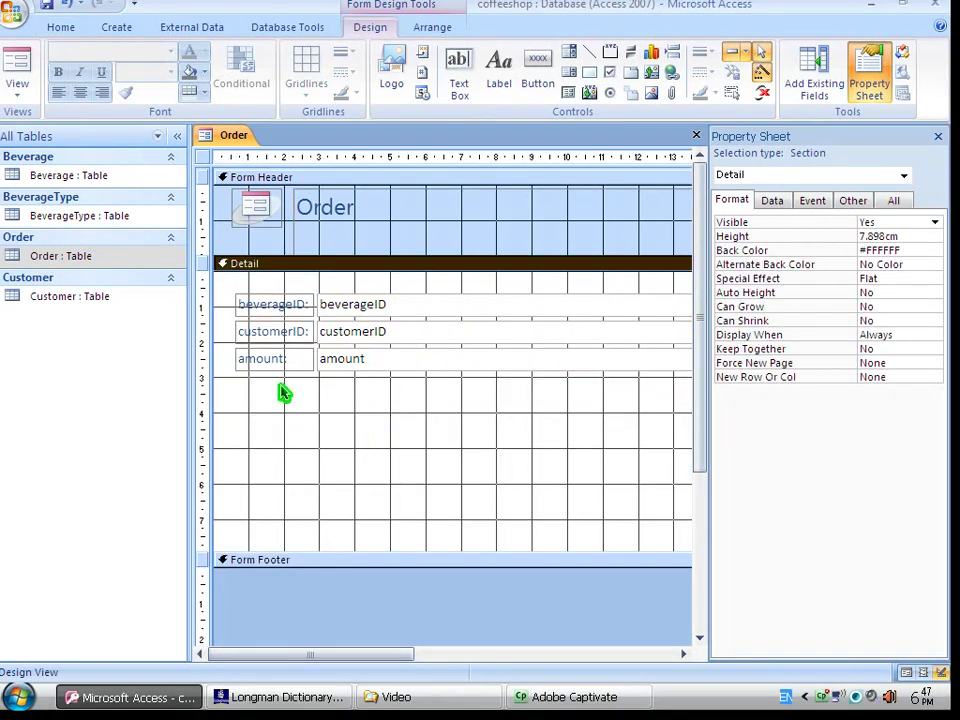
drag(231, 285, 396, 387)
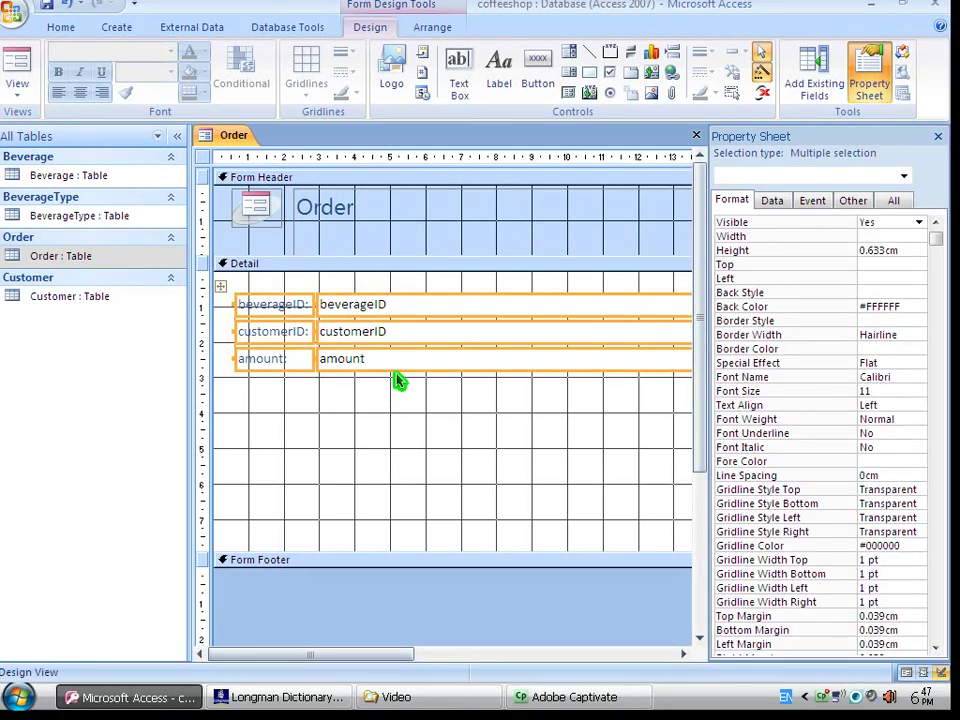
drag(397, 370, 396, 392)
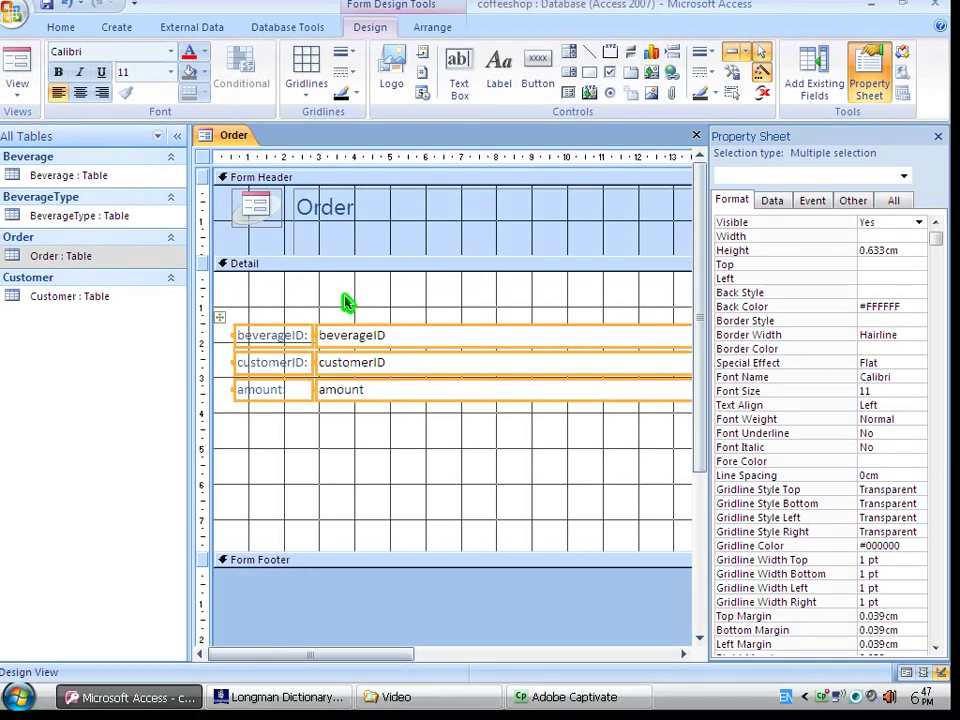
click(344, 302)
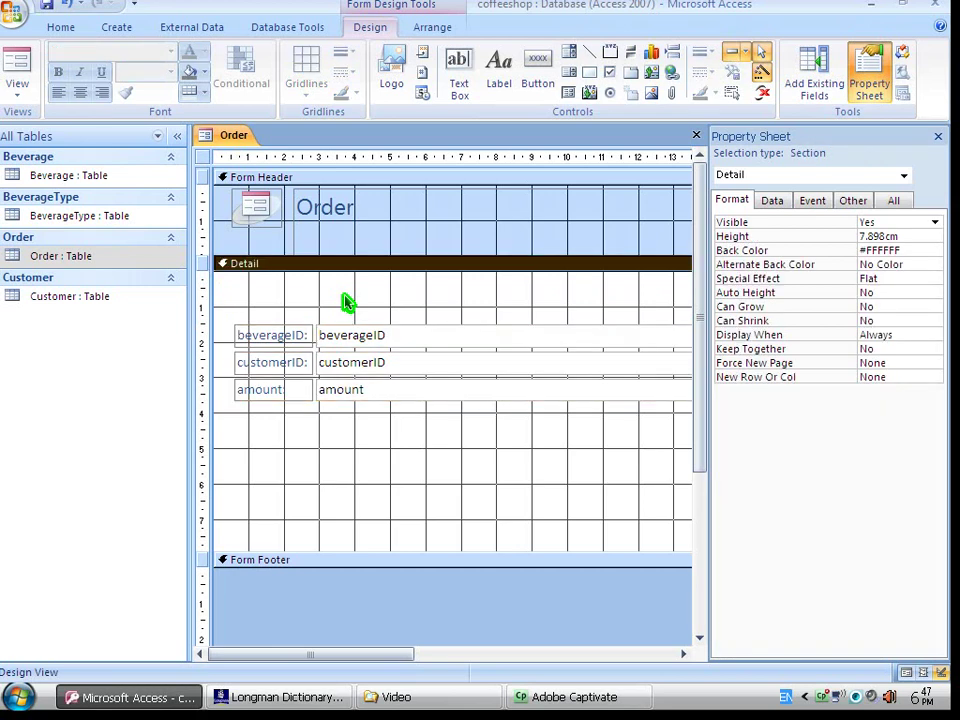
- Add a combo box above the beverageID field in the Detail section, using the Customer table as its value source
click(568, 50)
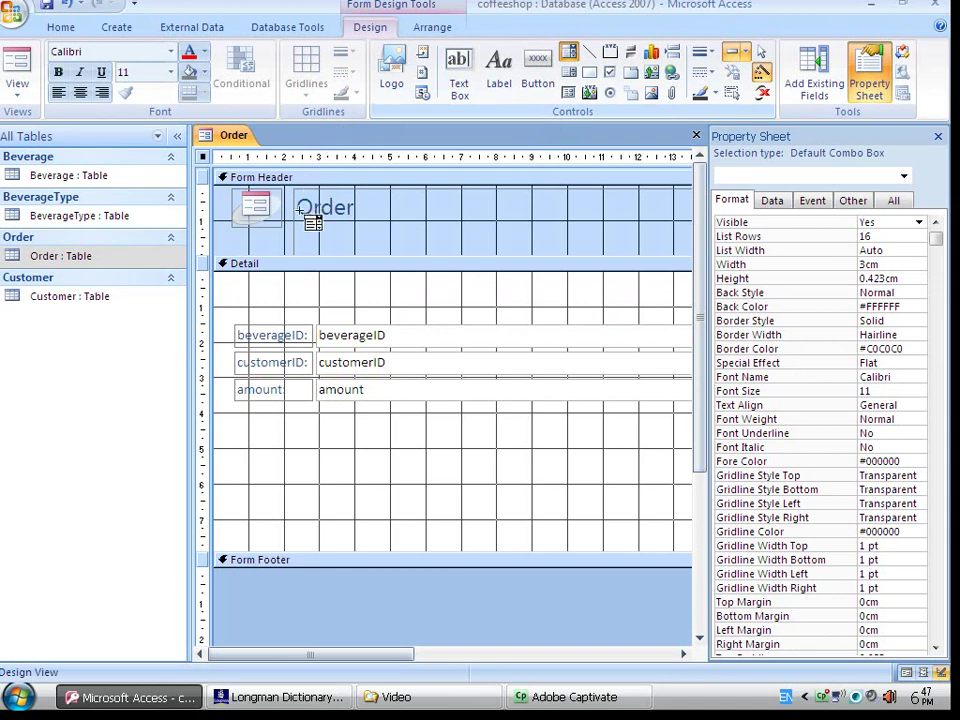
click(290, 289)
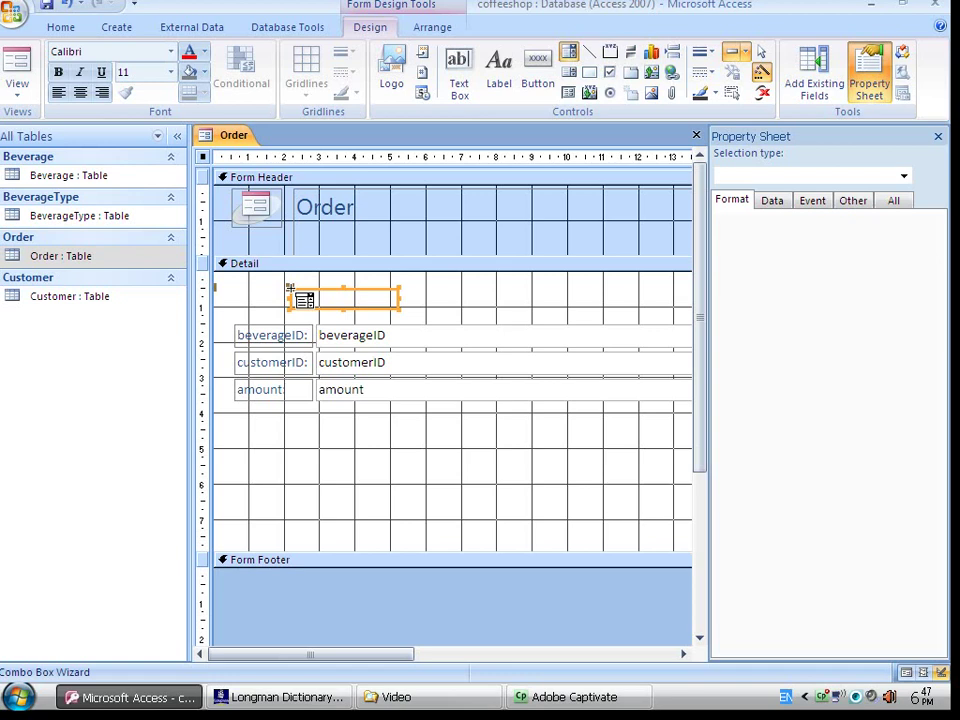
click(574, 414)
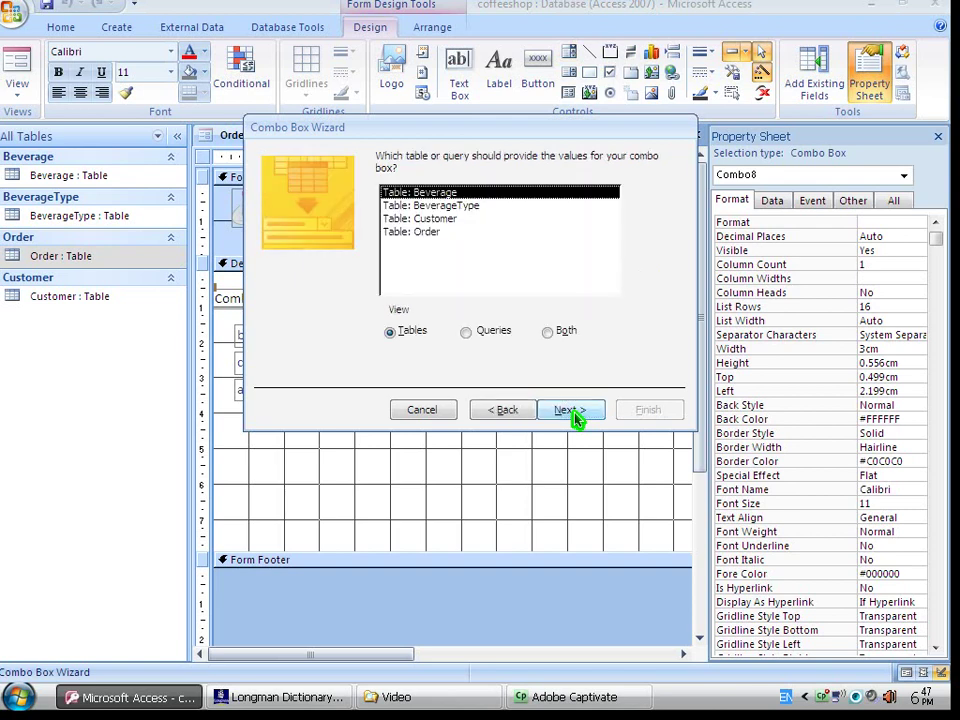
click(452, 218)
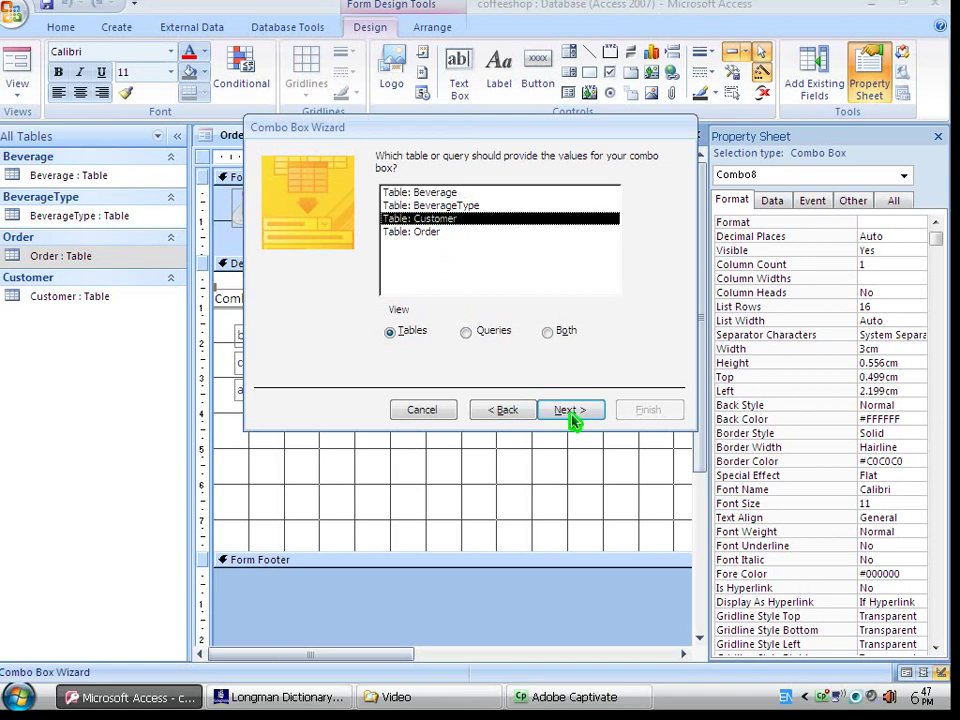
click(574, 414)
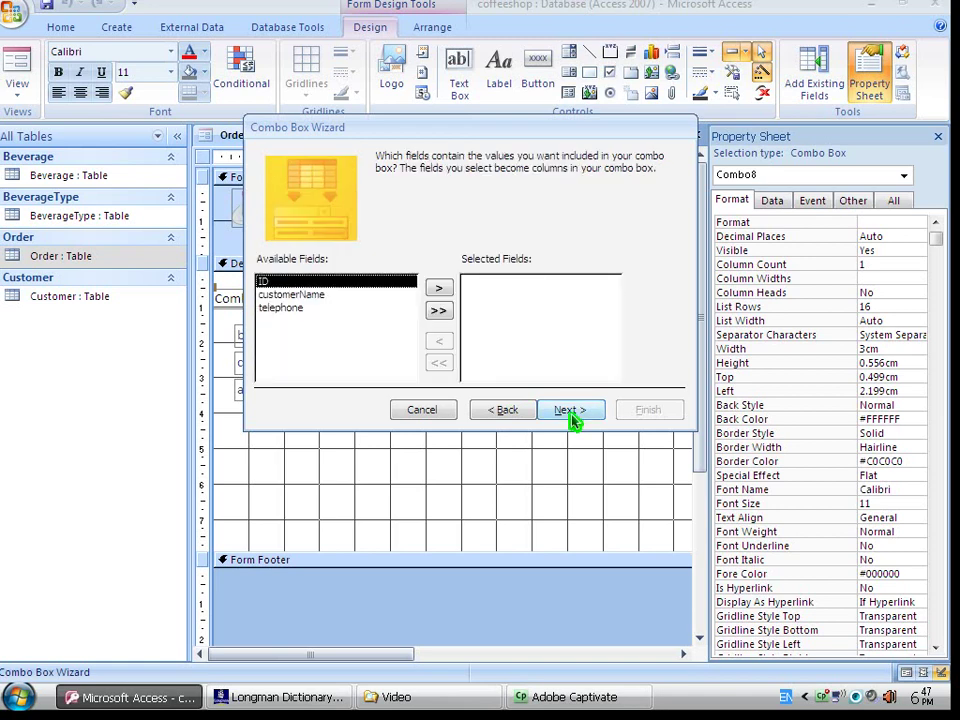
click(437, 291)
double_click(438, 291)
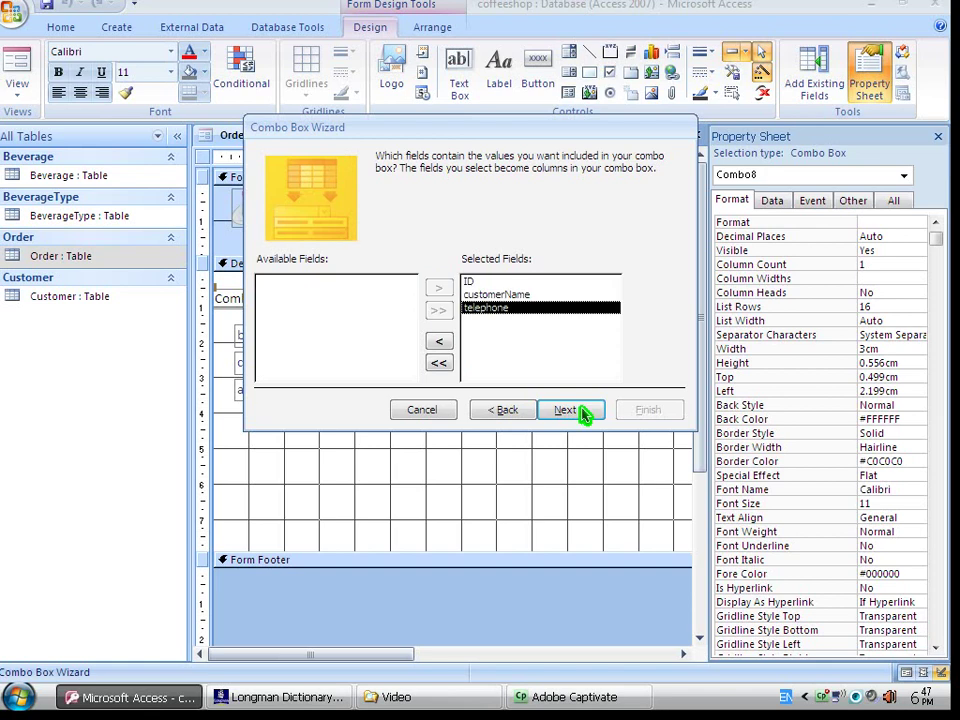
click(571, 411)
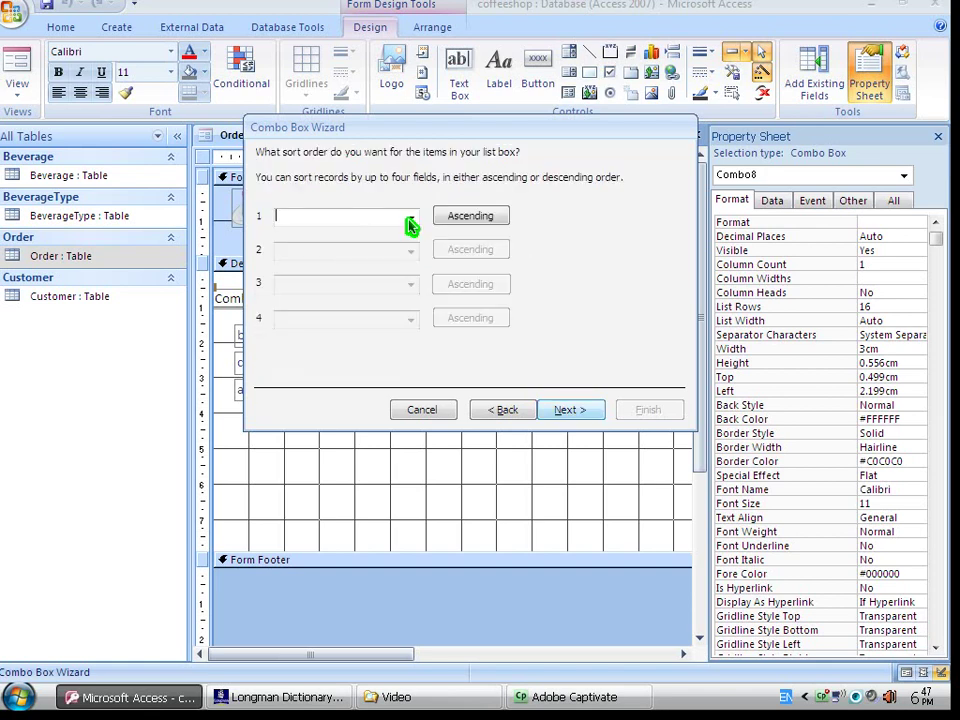
click(410, 227)
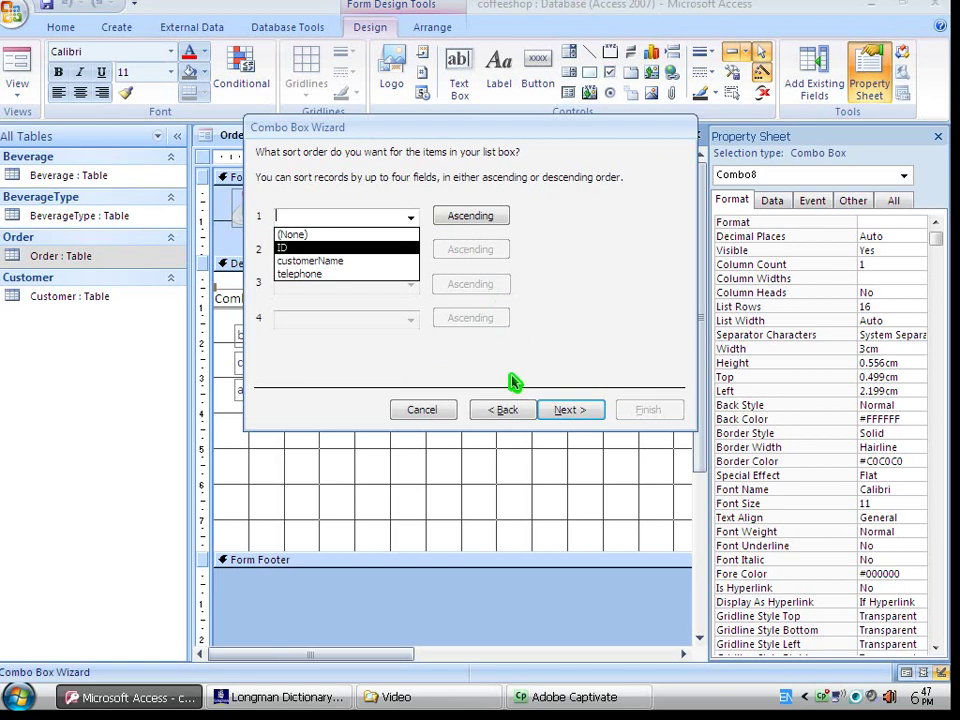
click(512, 411)
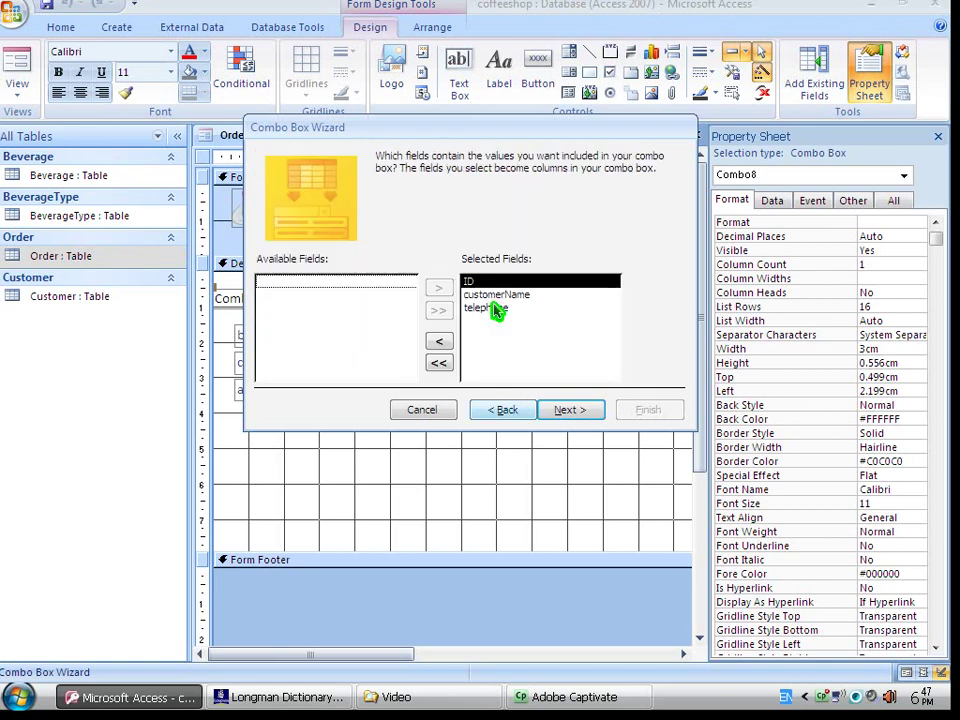
click(495, 308)
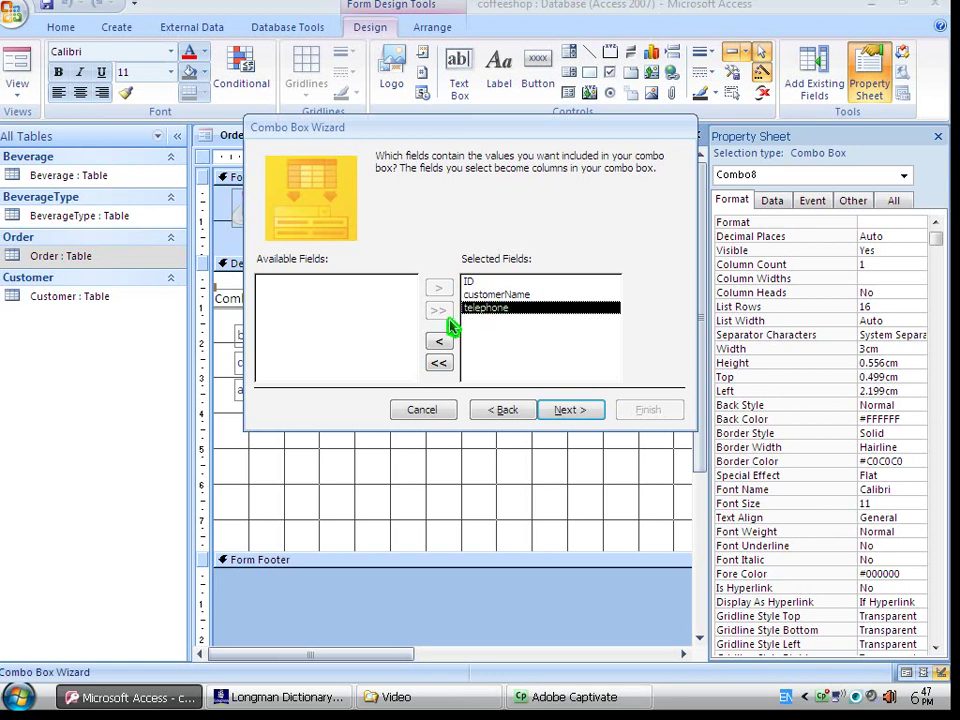
click(438, 362)
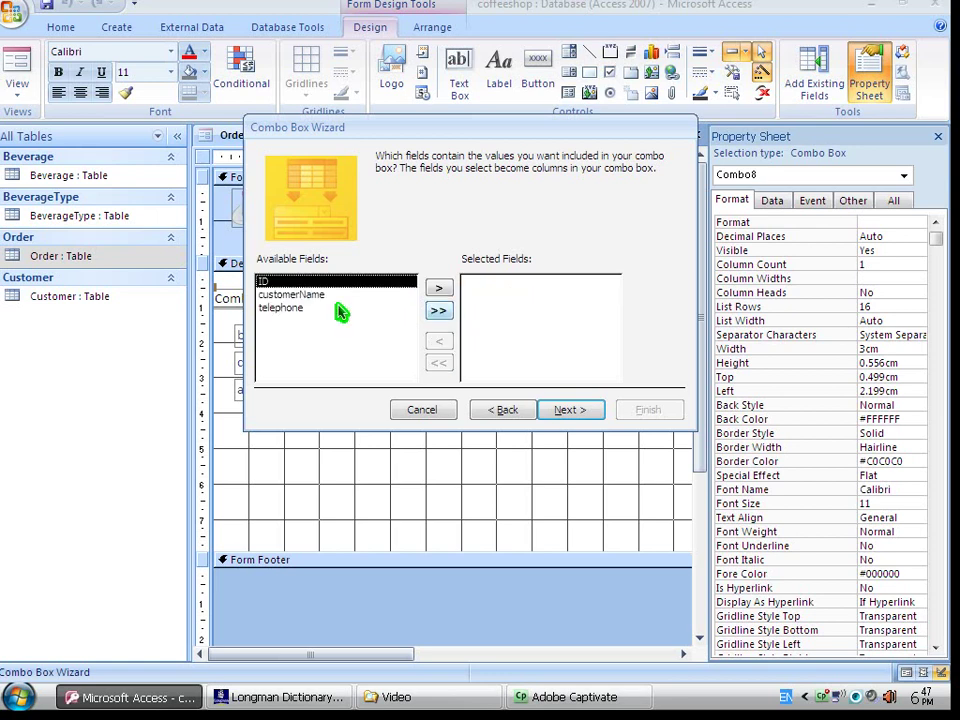
- Include the telephone, customerName and ID fields, in that order, as the combo box columns
click(343, 308)
click(437, 288)
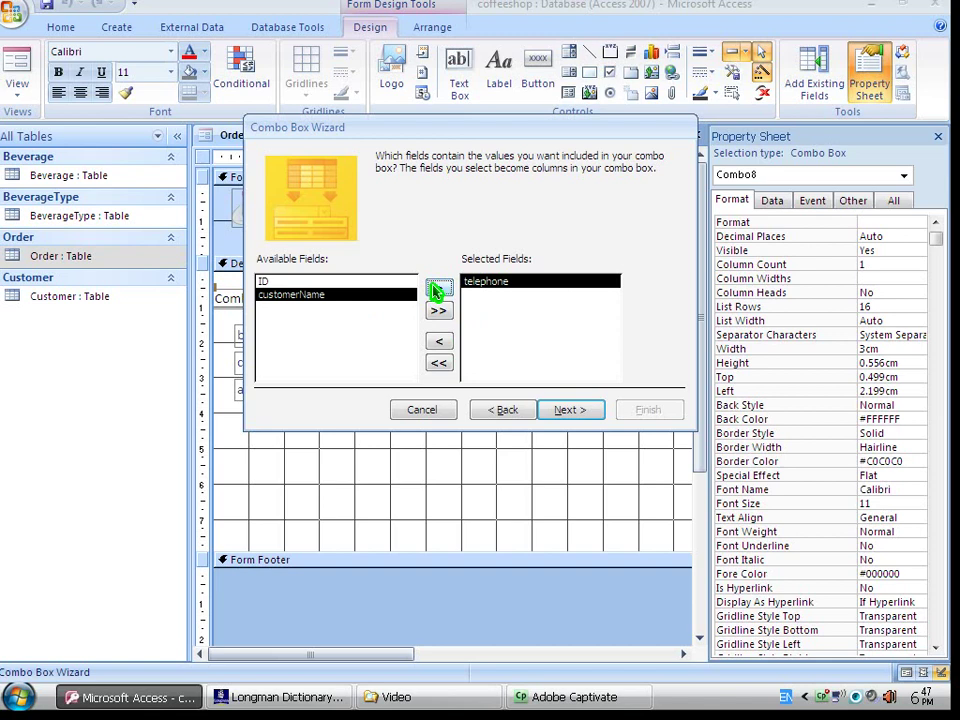
click(437, 288)
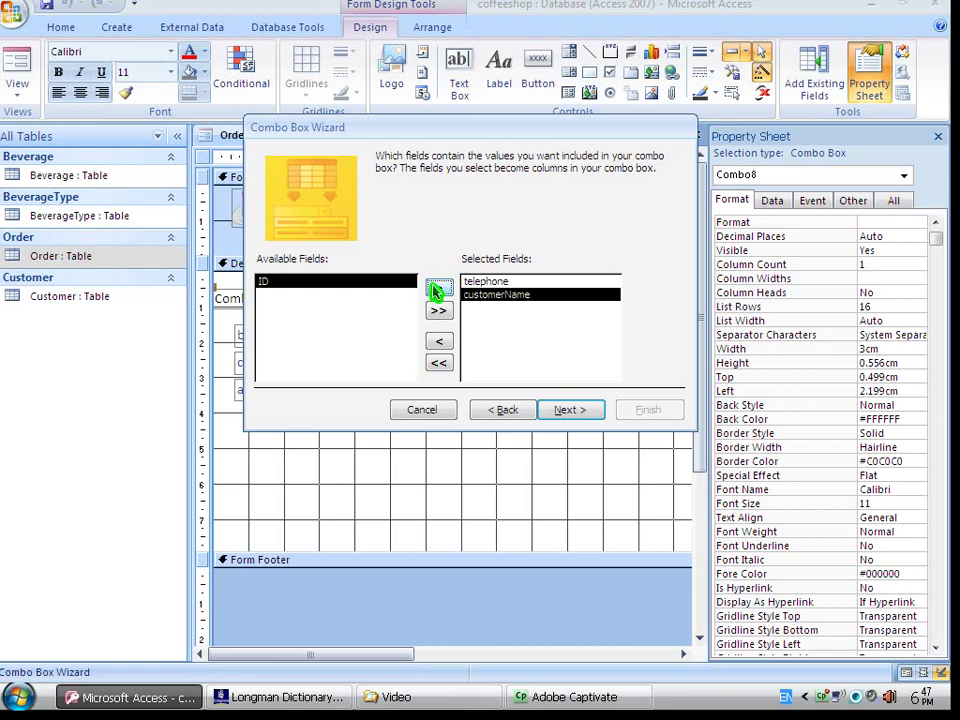
click(437, 288)
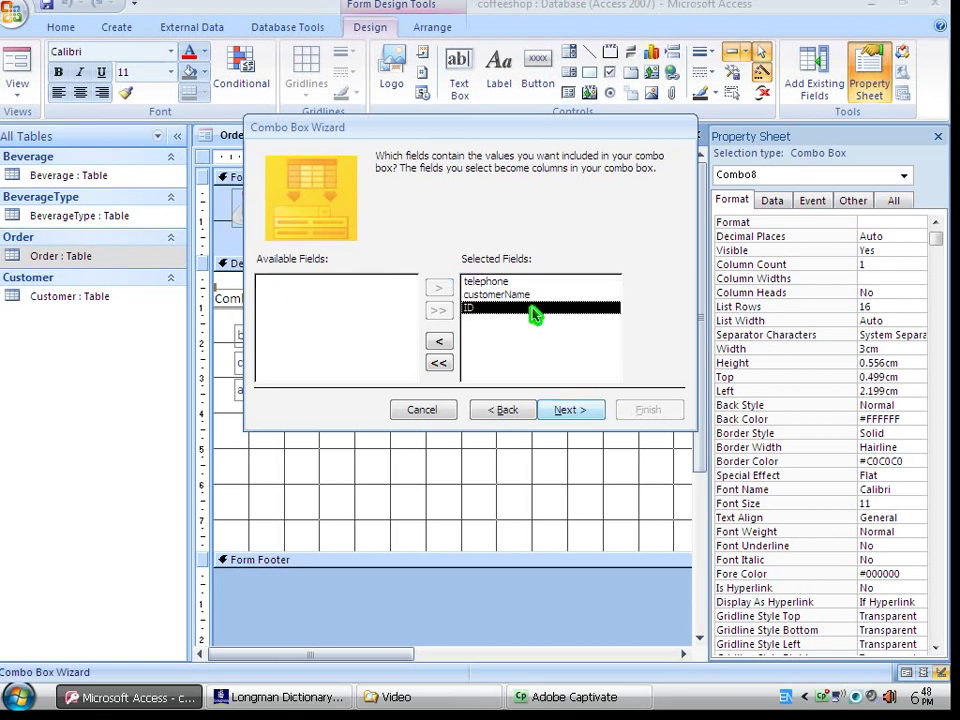
click(573, 412)
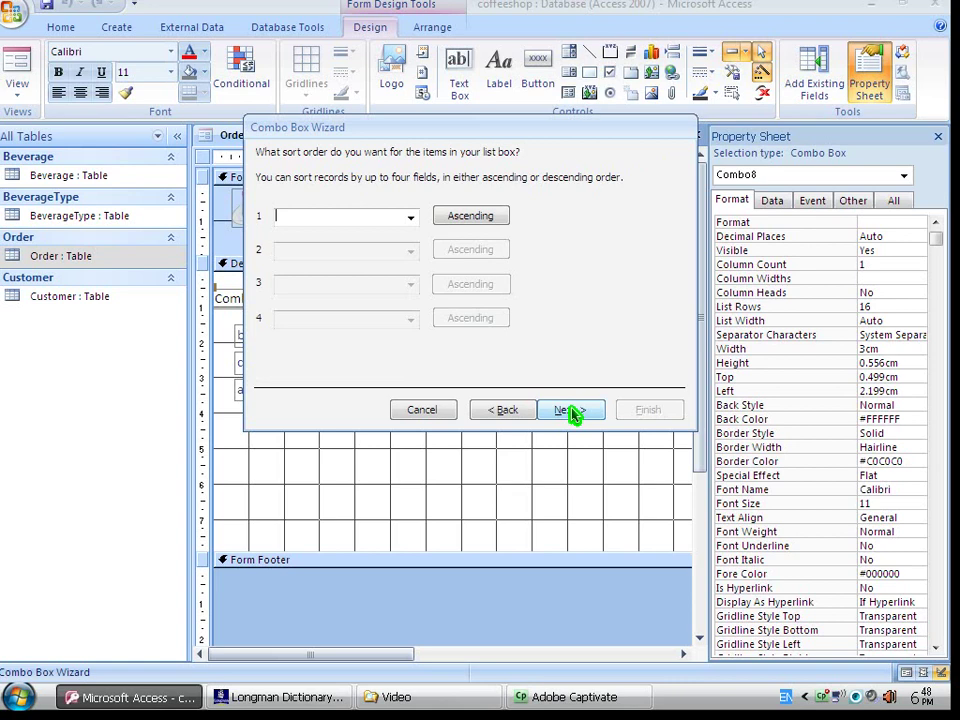
- Sort the combo box items by telephone in ascending order
click(410, 217)
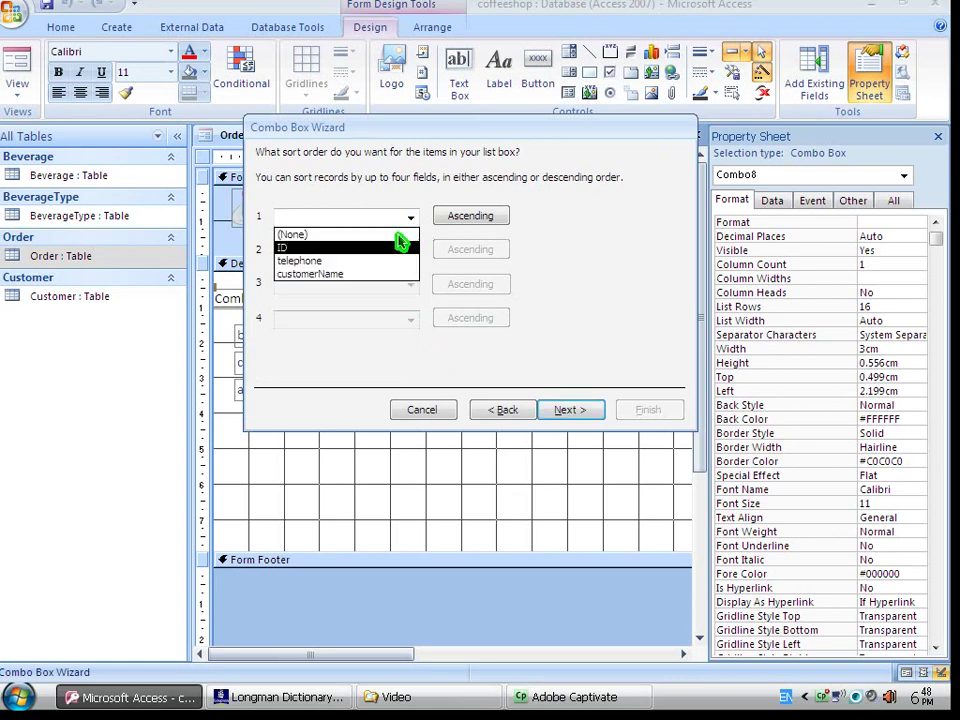
click(392, 261)
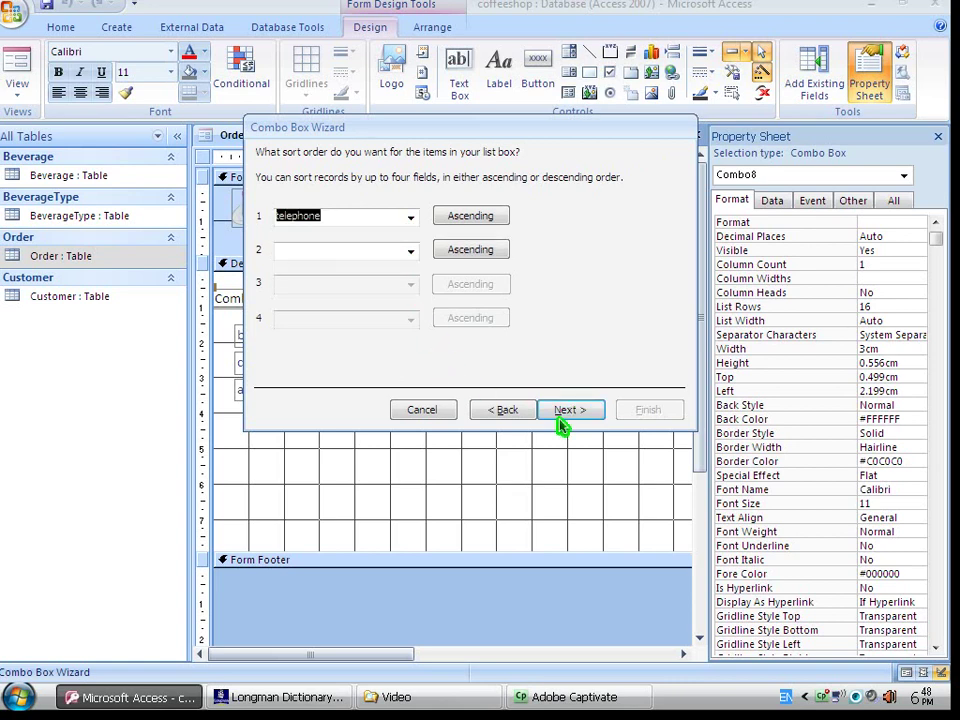
click(563, 411)
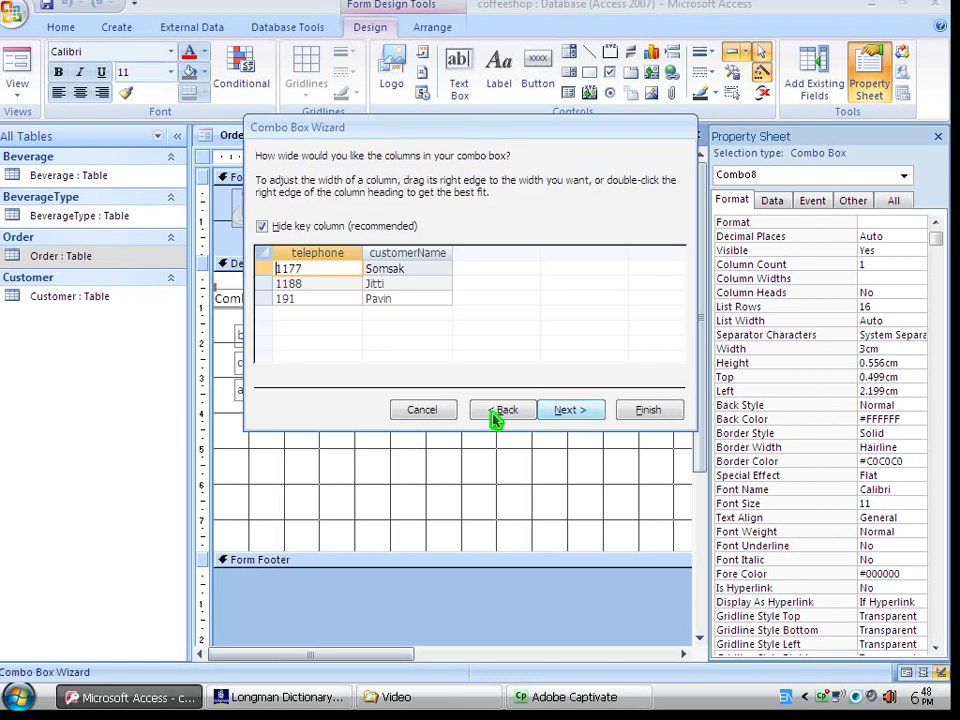
- Narrow the combo box's telephone column and store its selected value in the customerID field, keeping the default label
drag(352, 259, 330, 259)
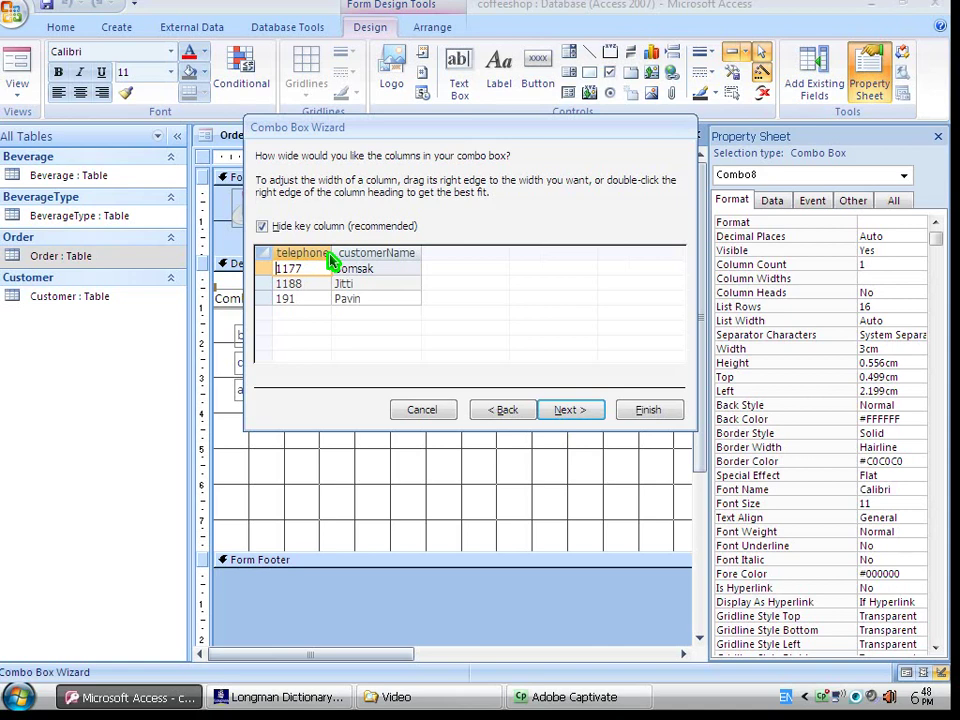
click(568, 411)
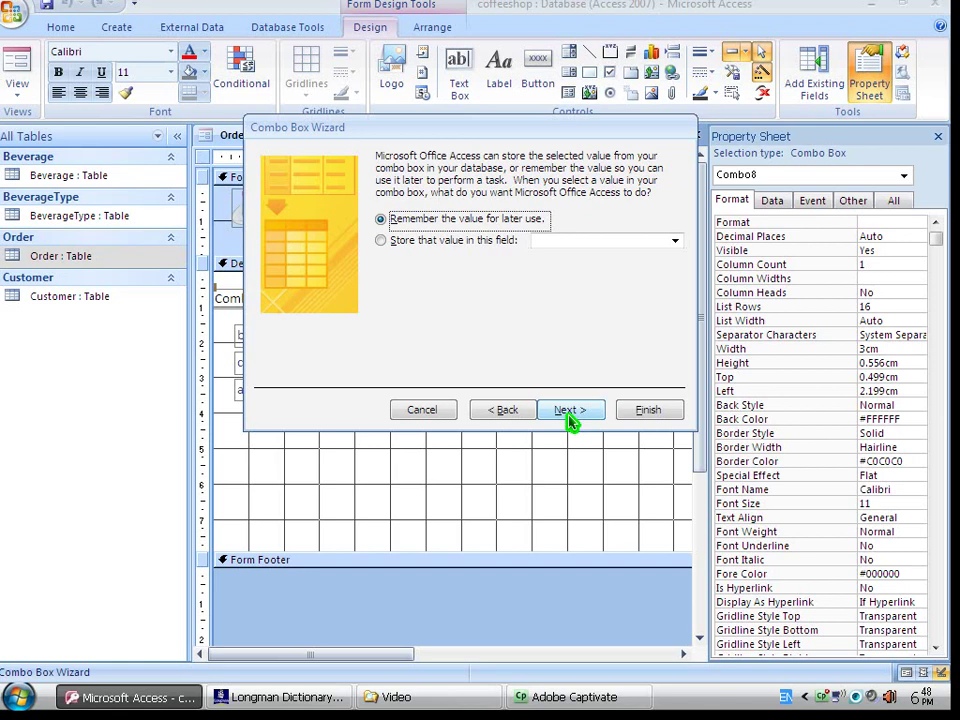
drag(418, 128, 732, 63)
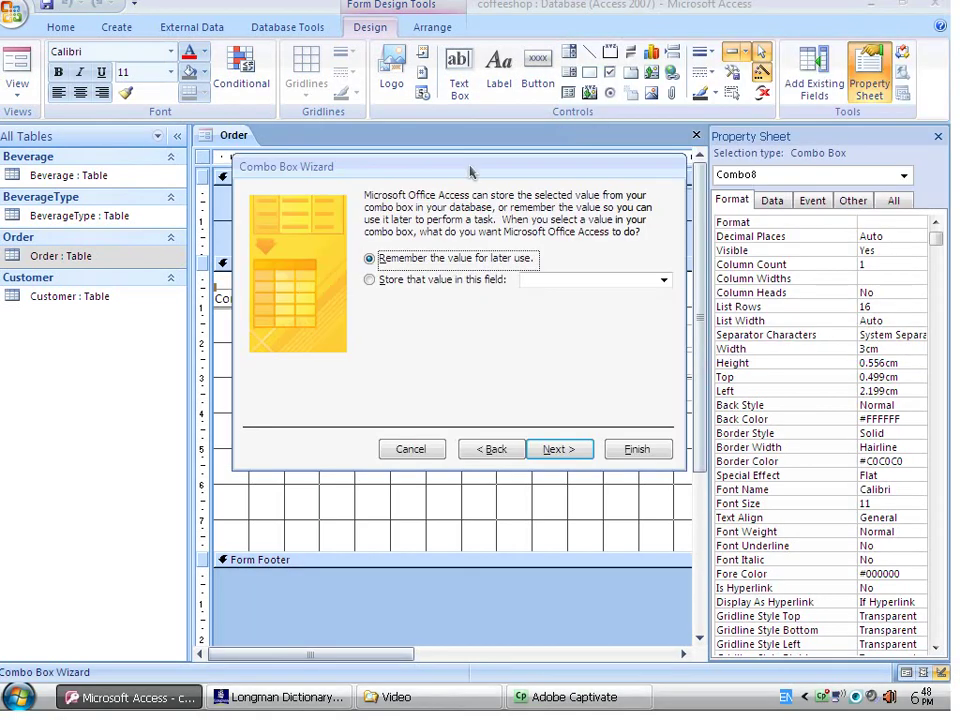
click(376, 283)
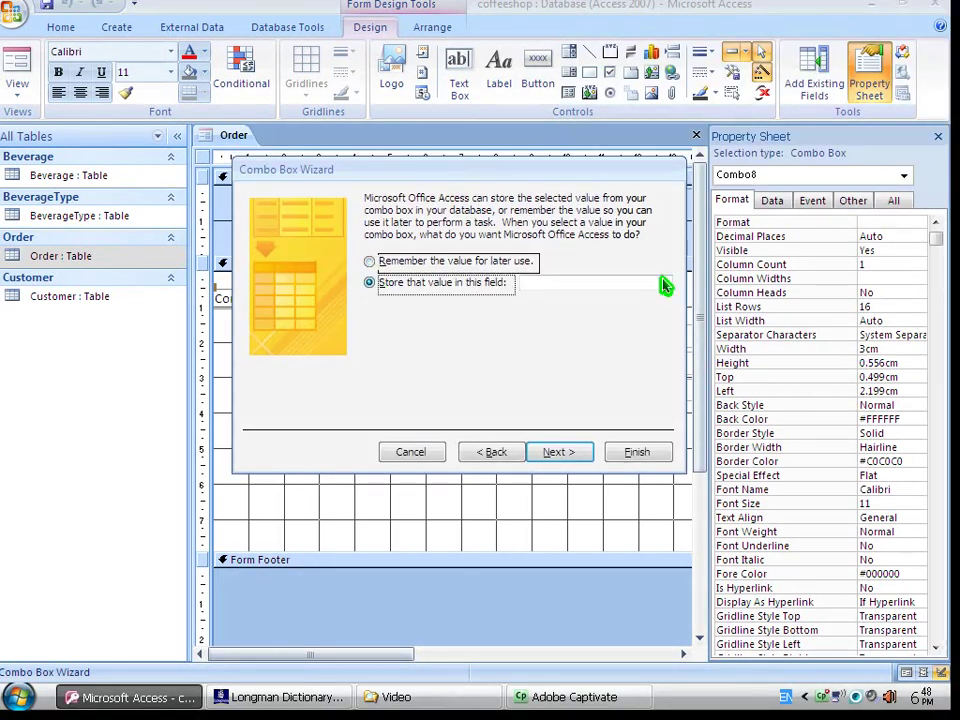
click(663, 285)
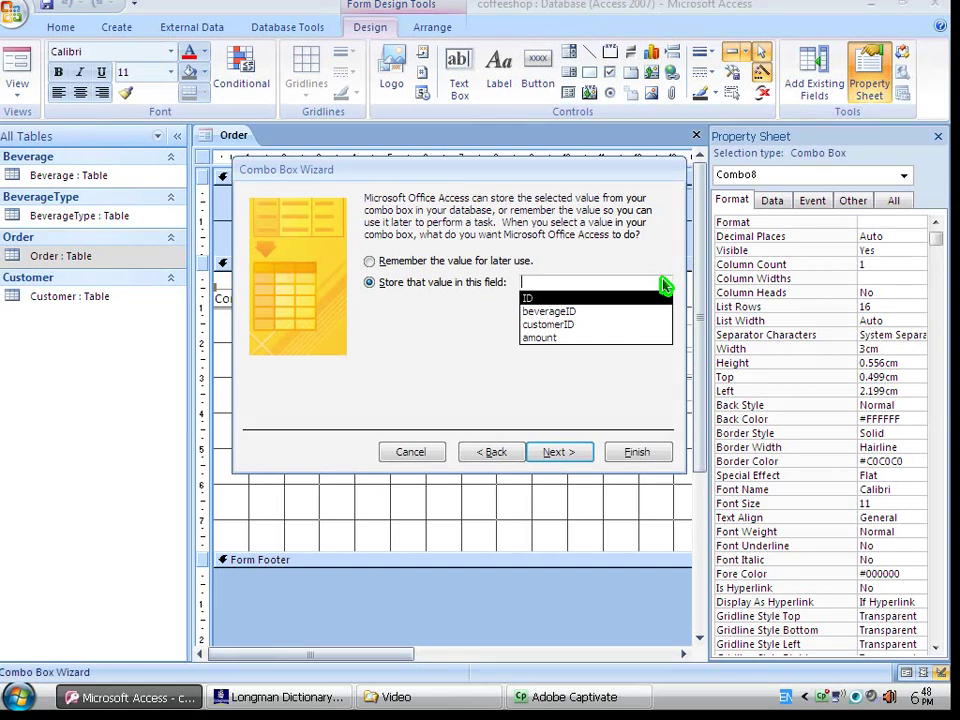
click(621, 325)
click(557, 453)
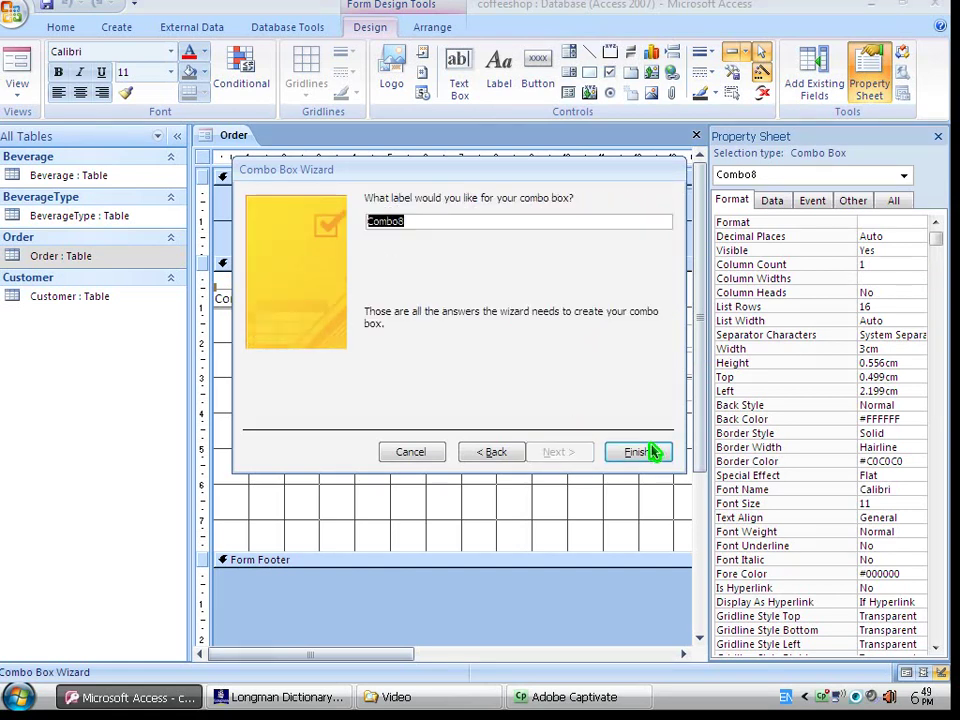
click(640, 452)
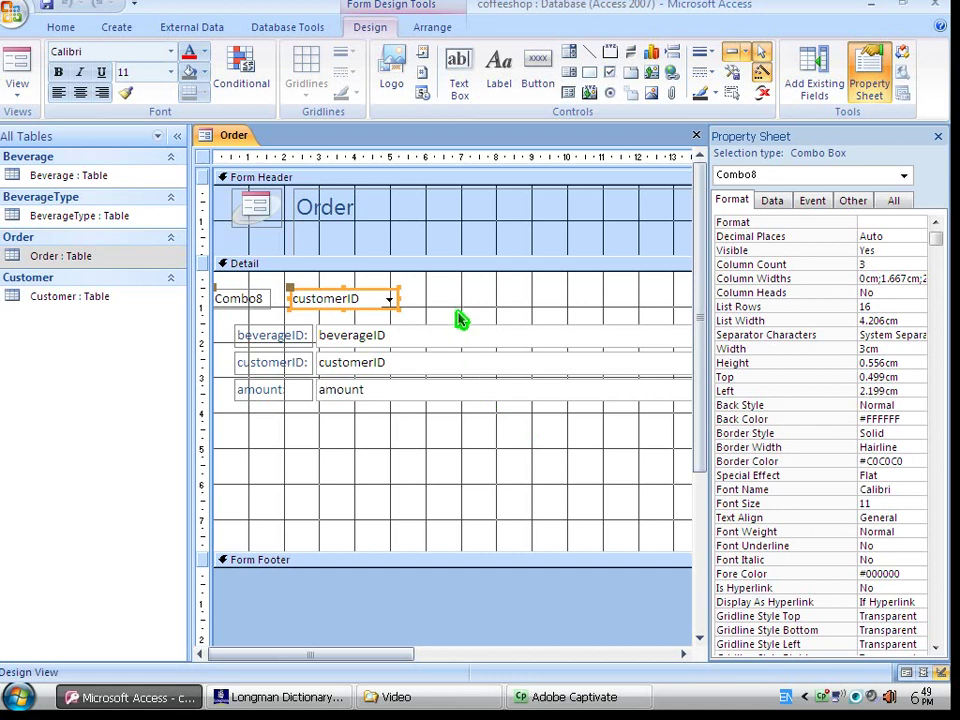
- Move the combo box and its label into line with the fields below and display the form in Form View
drag(391, 305, 419, 313)
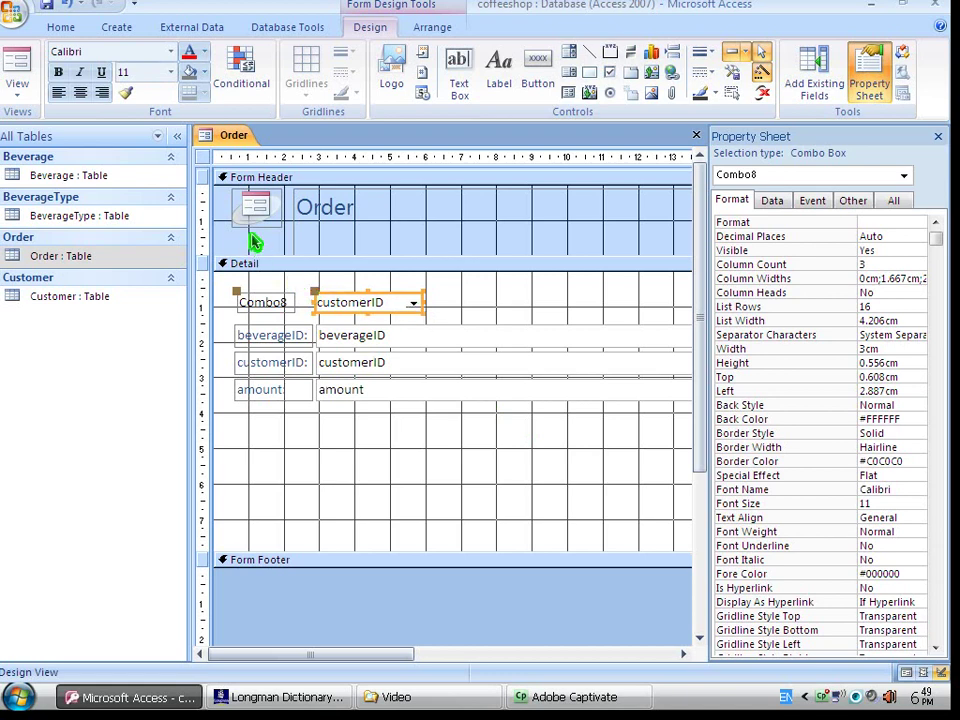
right_click(230, 145)
click(281, 216)
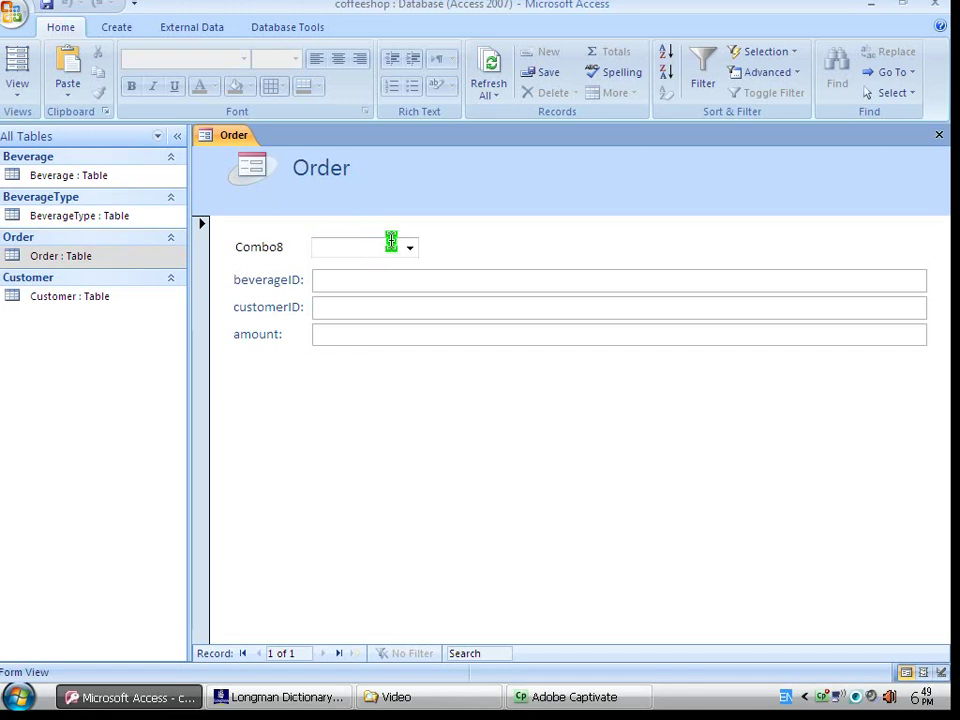
- Test the combo box by entering the first customer's telephone number and choosing that customer from the list
text(1177)
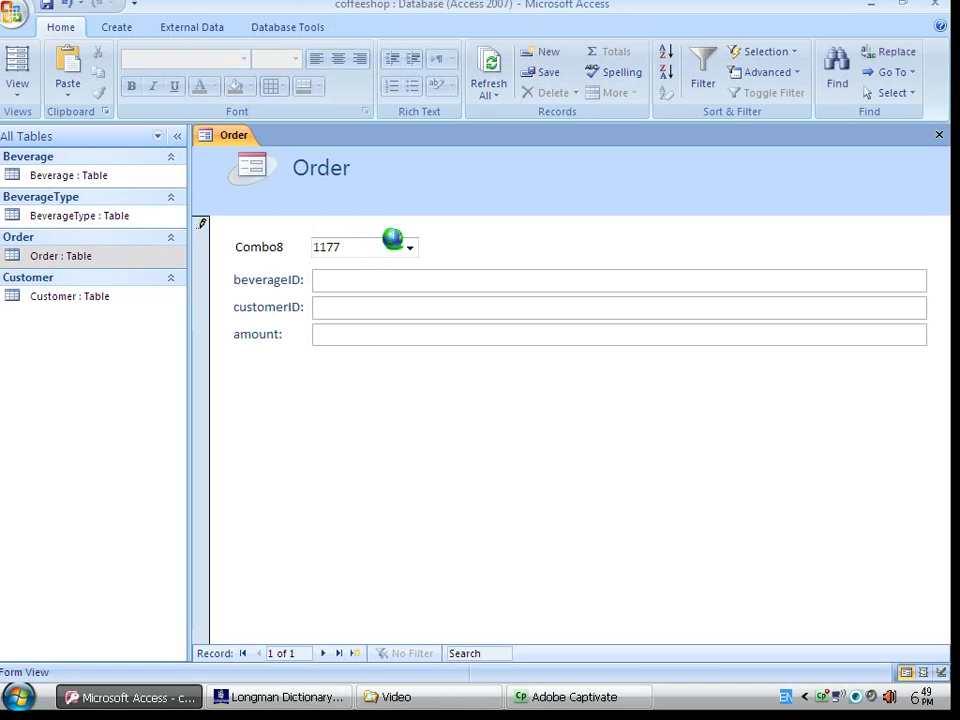
click(411, 245)
click(425, 268)
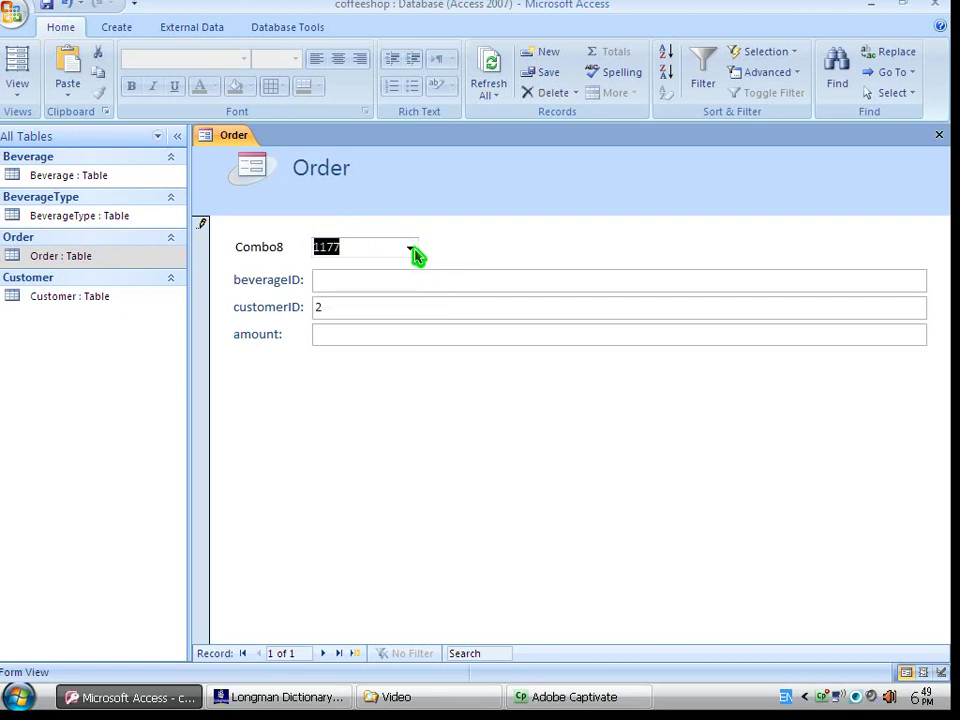
click(413, 250)
click(407, 272)
- Return the form to Design View and add the Customer table's customerName field beside the combo box in the Detail section
right_click(222, 136)
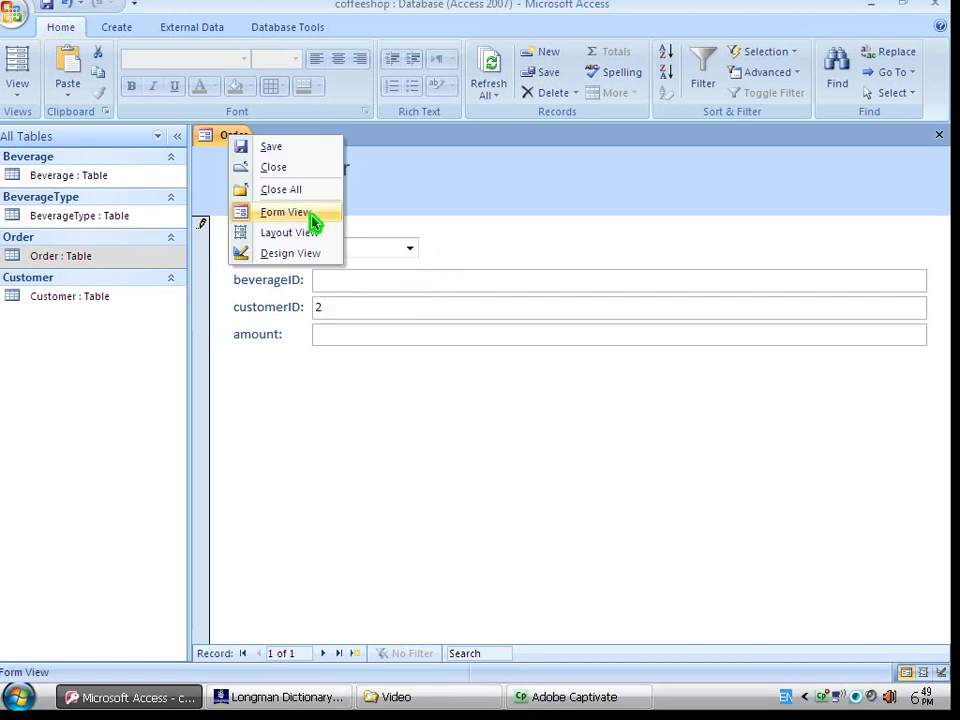
click(313, 214)
right_click(236, 136)
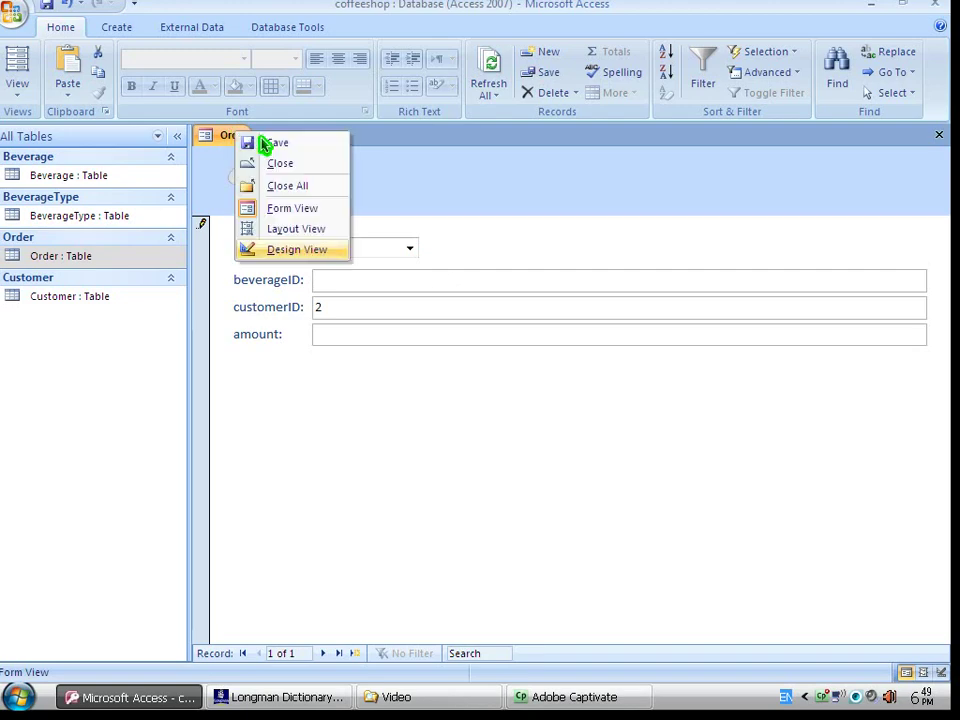
click(297, 252)
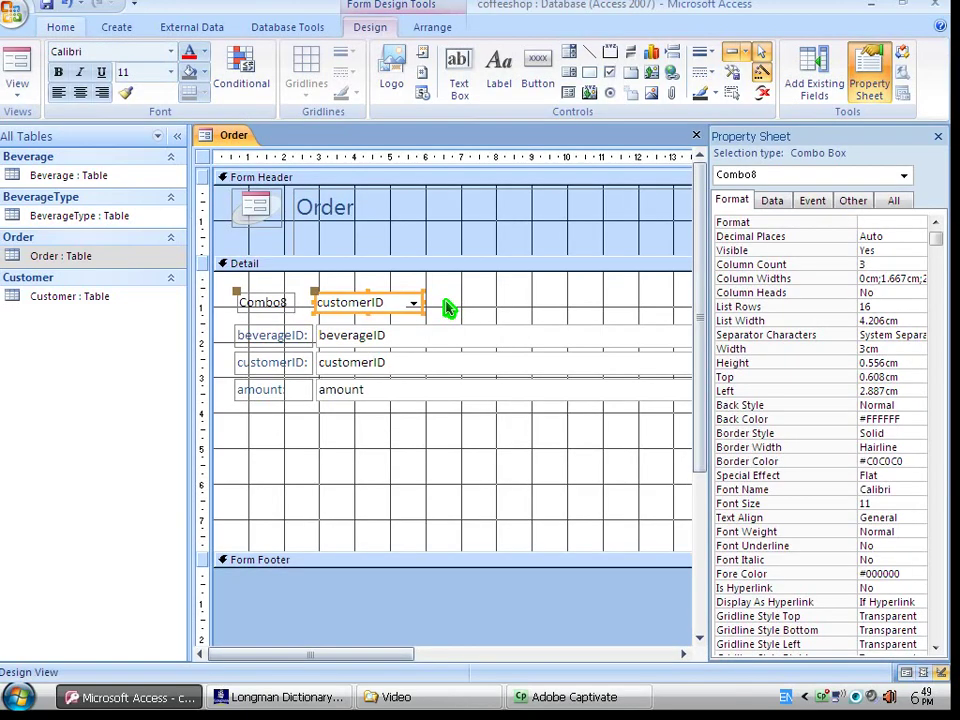
click(447, 307)
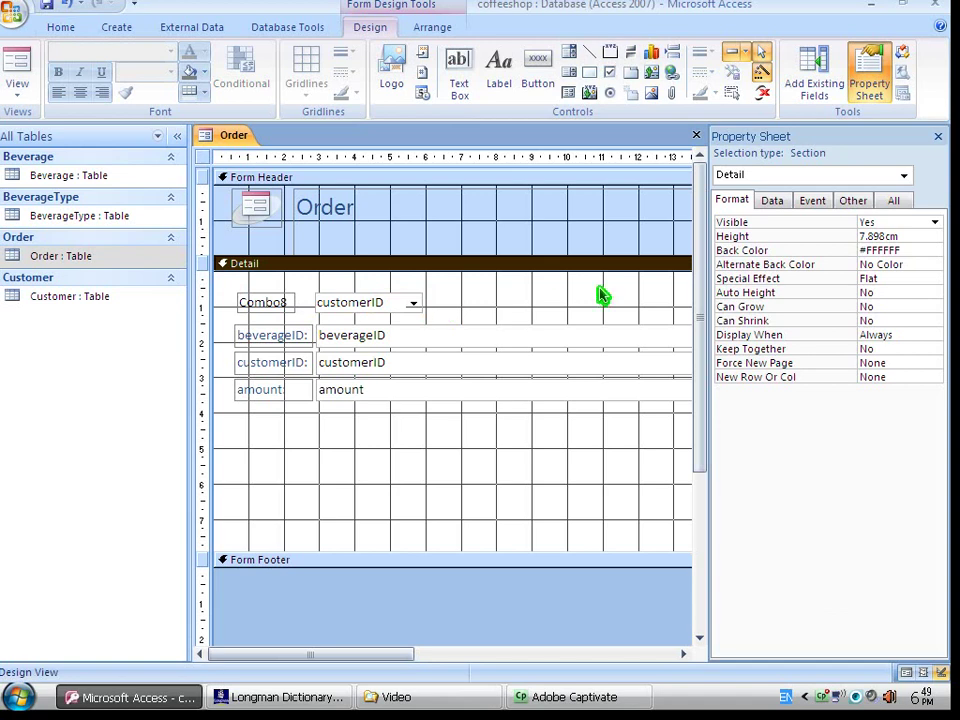
click(816, 86)
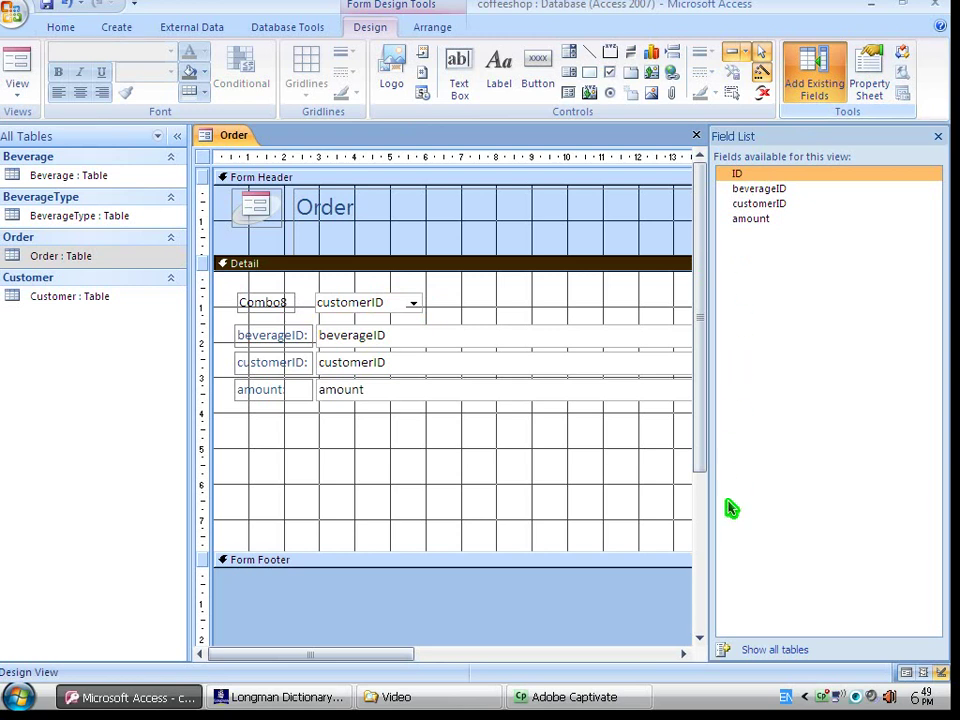
click(757, 650)
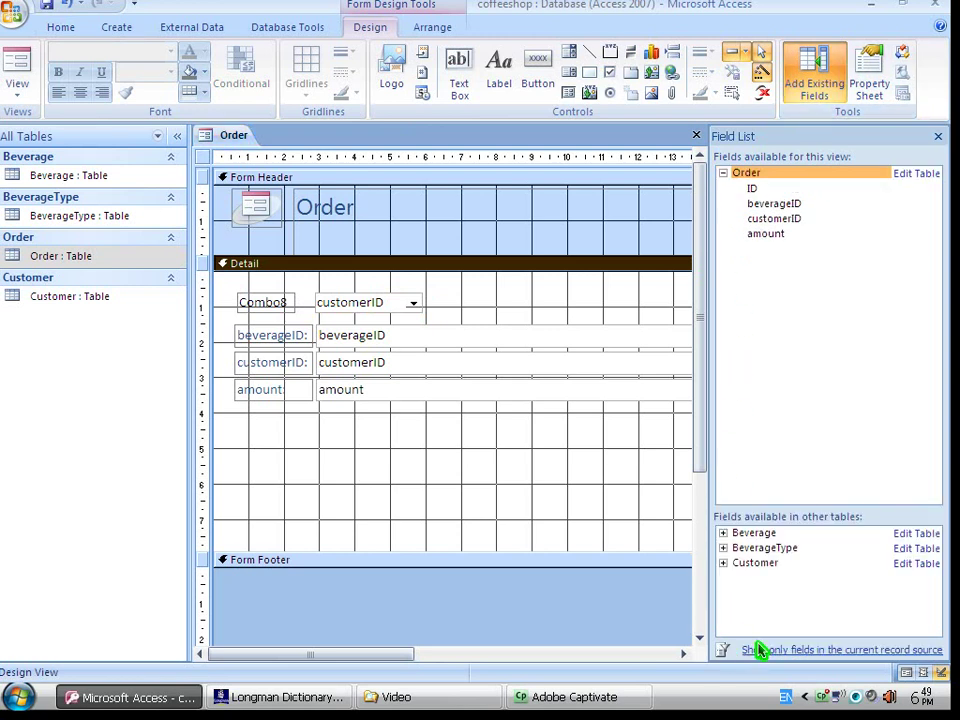
click(723, 564)
drag(772, 594, 457, 316)
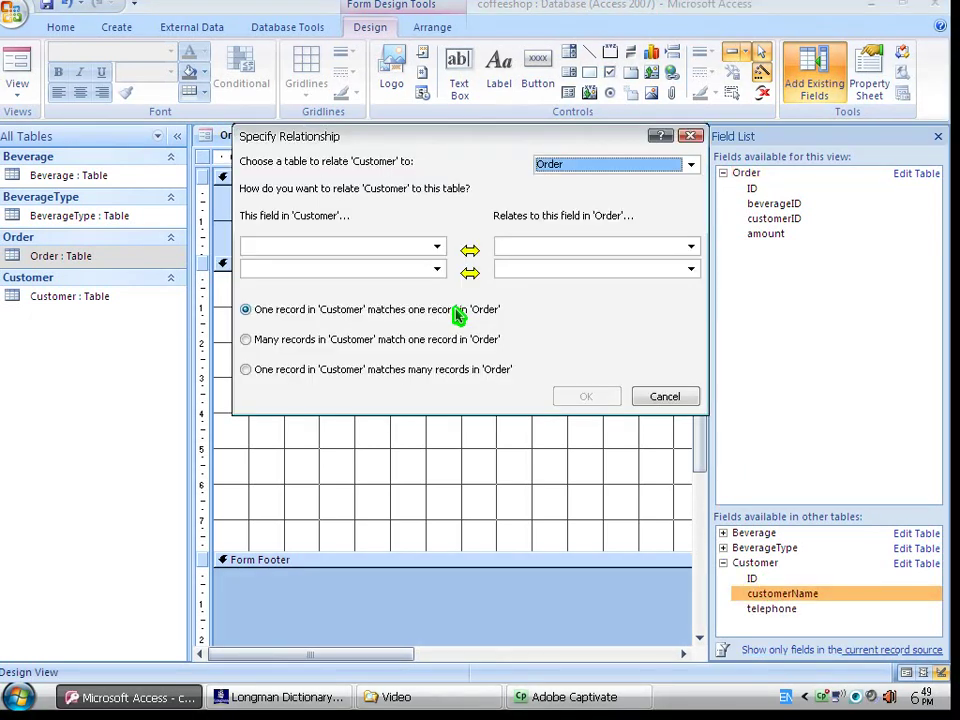
- Choose ID as the Customer table's field for the relationship with the Order table
click(437, 247)
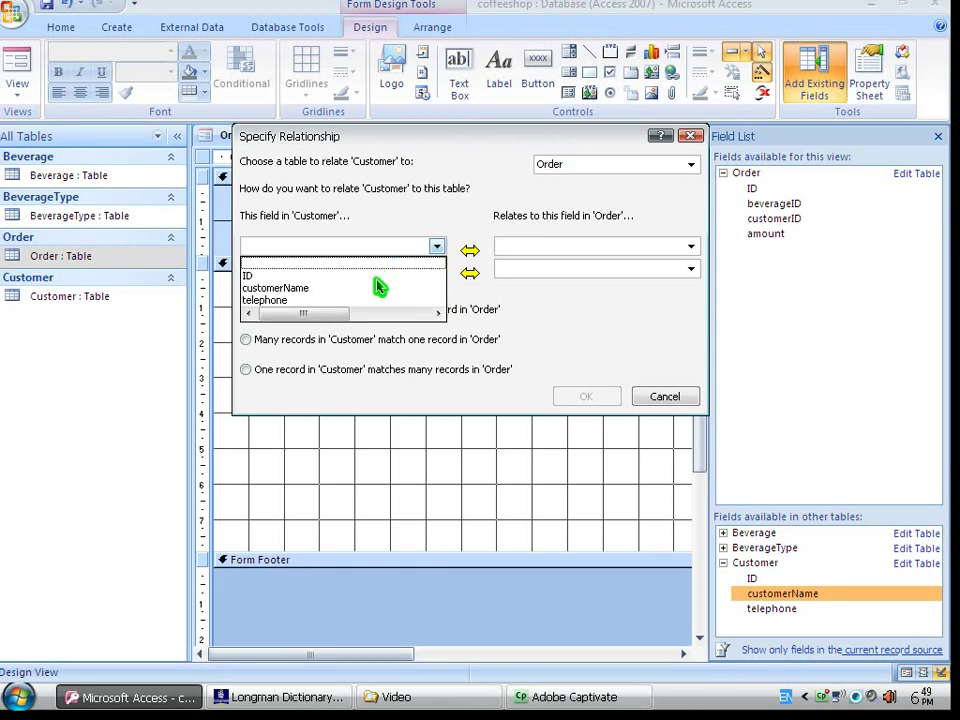
click(400, 275)
click(434, 247)
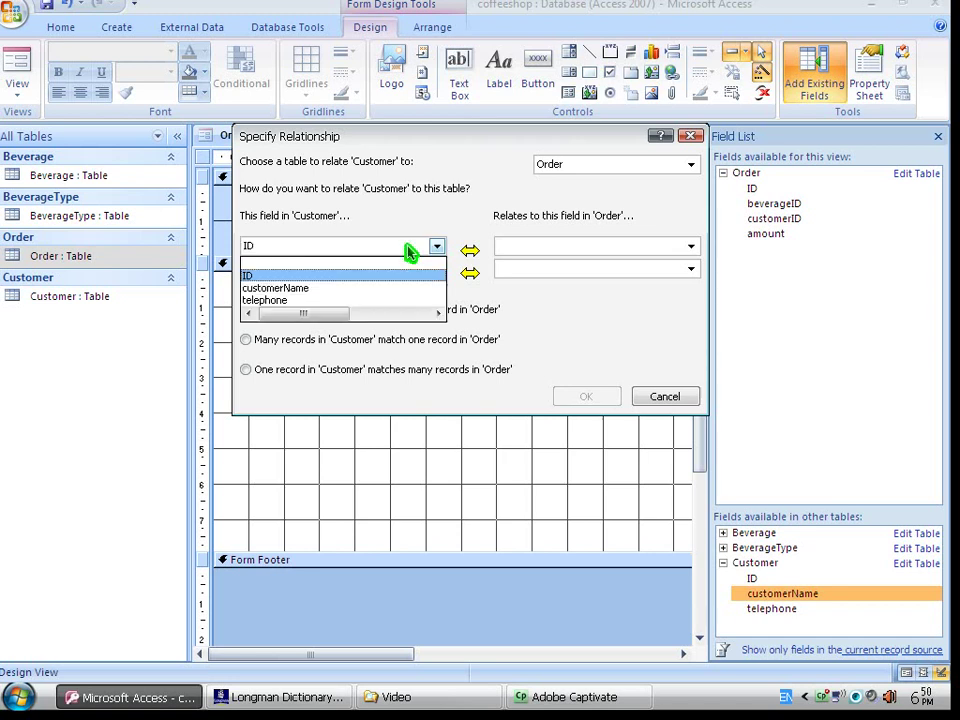
click(393, 289)
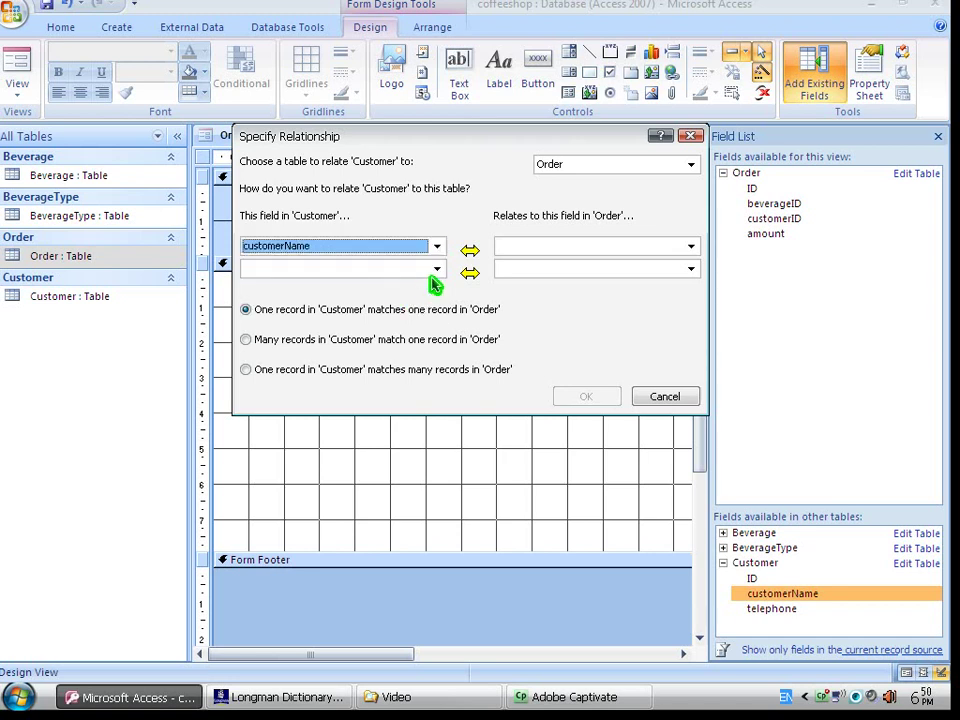
click(441, 248)
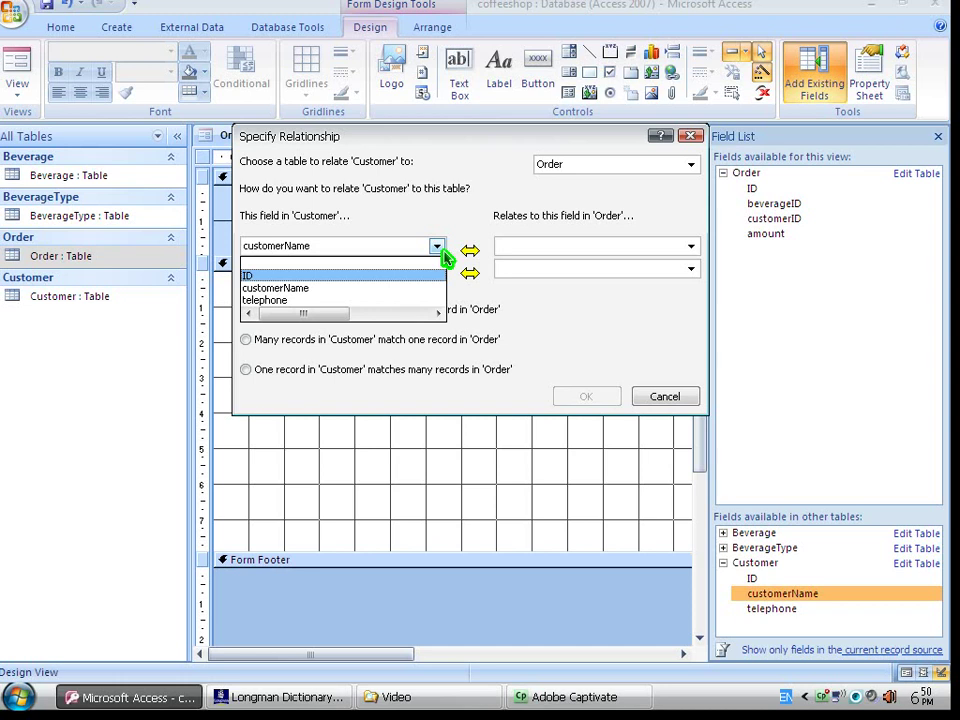
click(403, 280)
- Relate it to the customerID field in Order, with one record in Customer matching one record in Order
click(689, 248)
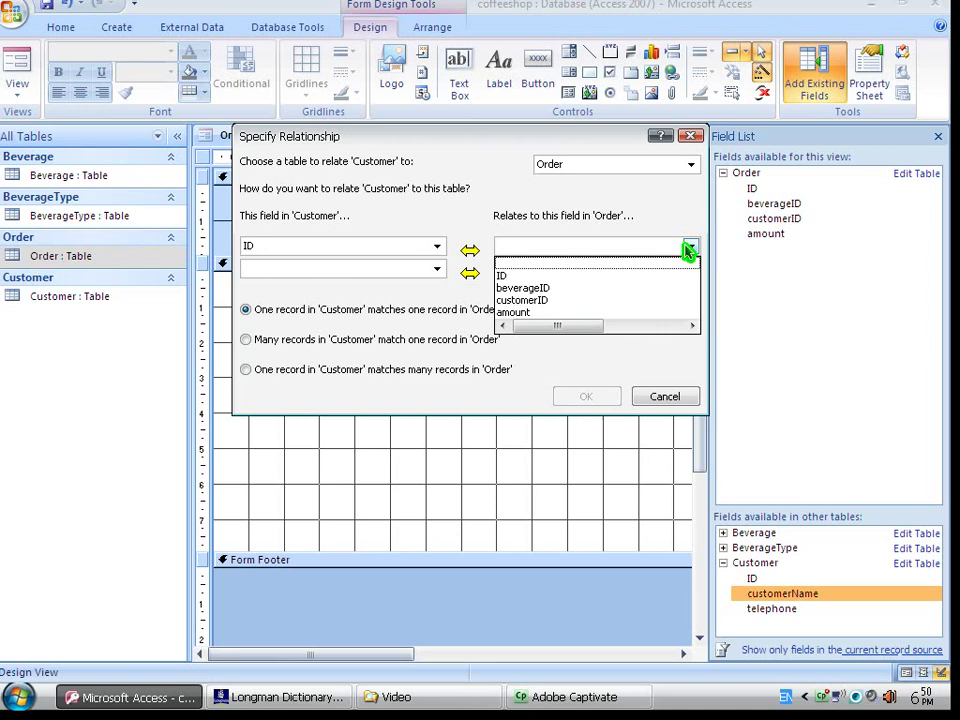
click(690, 166)
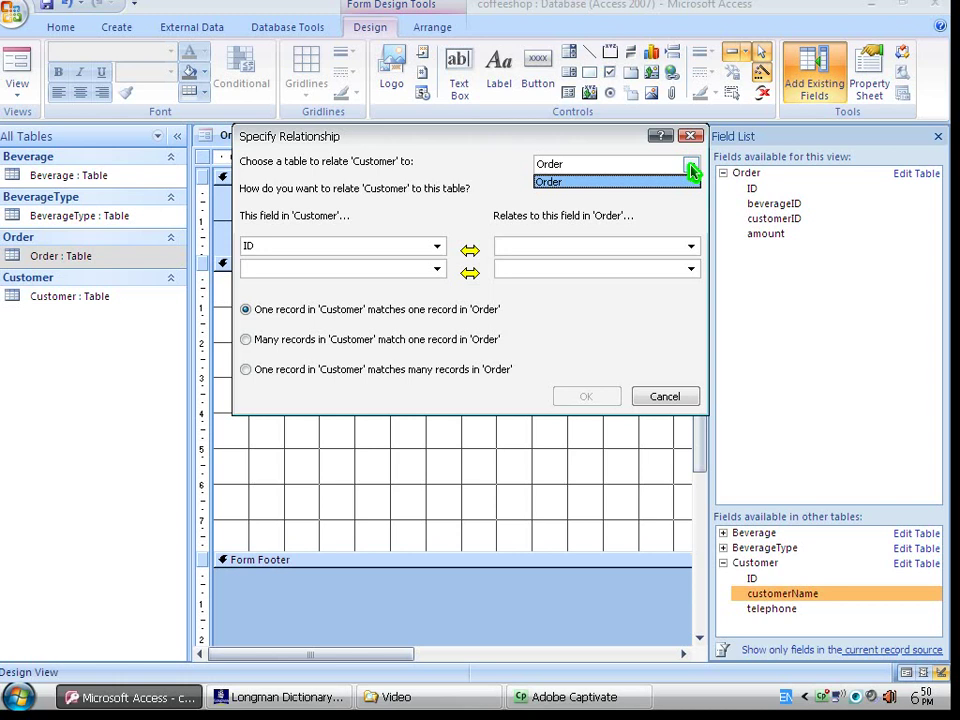
click(691, 250)
click(691, 250)
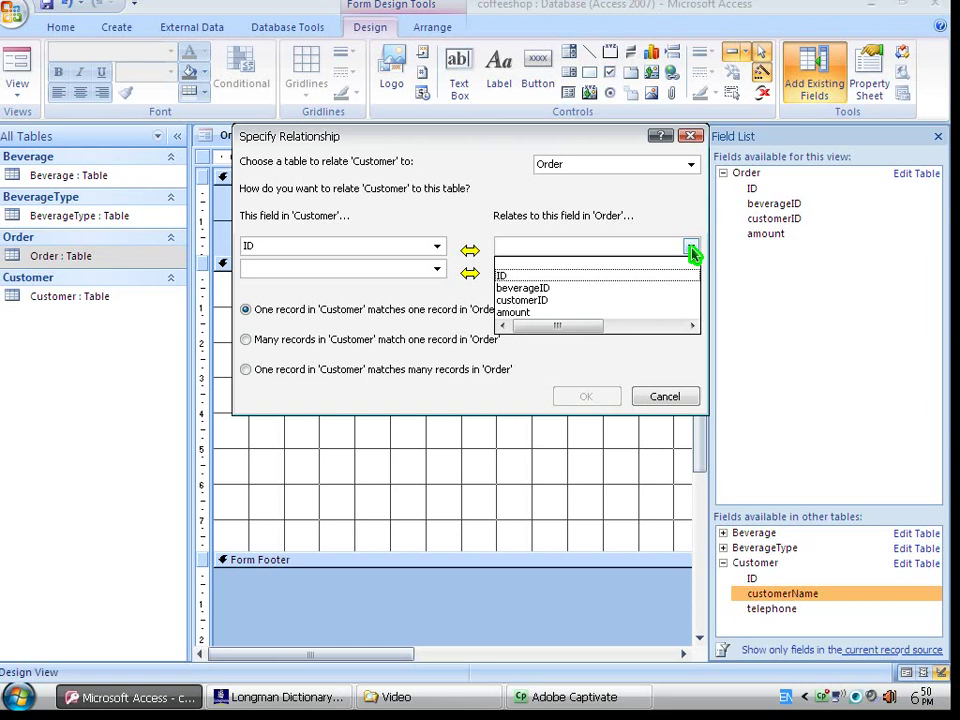
click(437, 252)
click(437, 247)
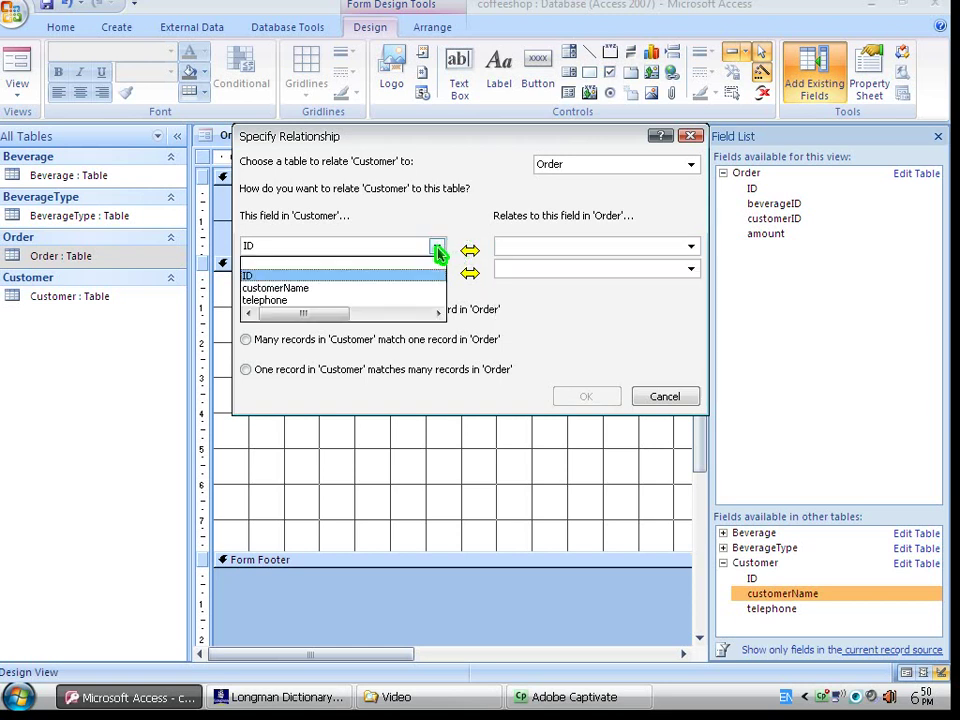
click(437, 252)
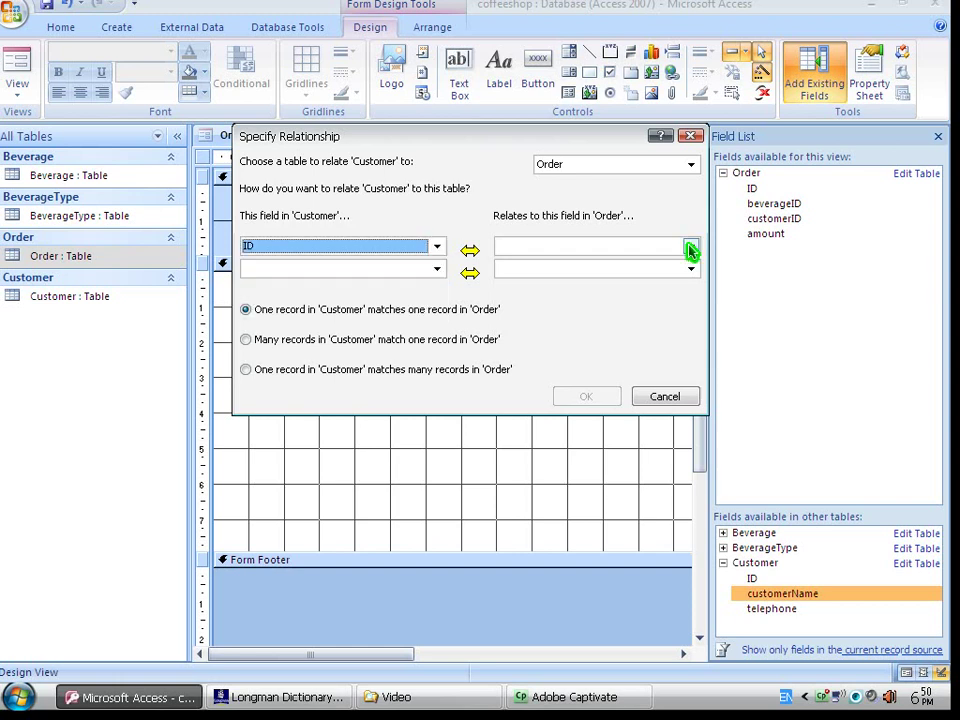
click(690, 250)
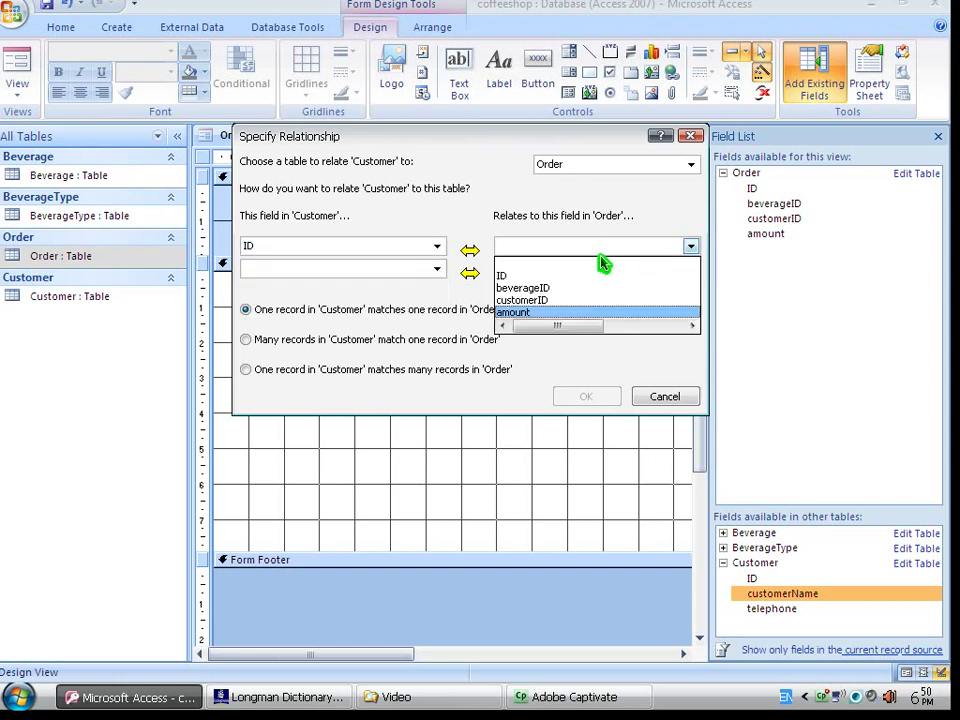
click(566, 300)
click(587, 397)
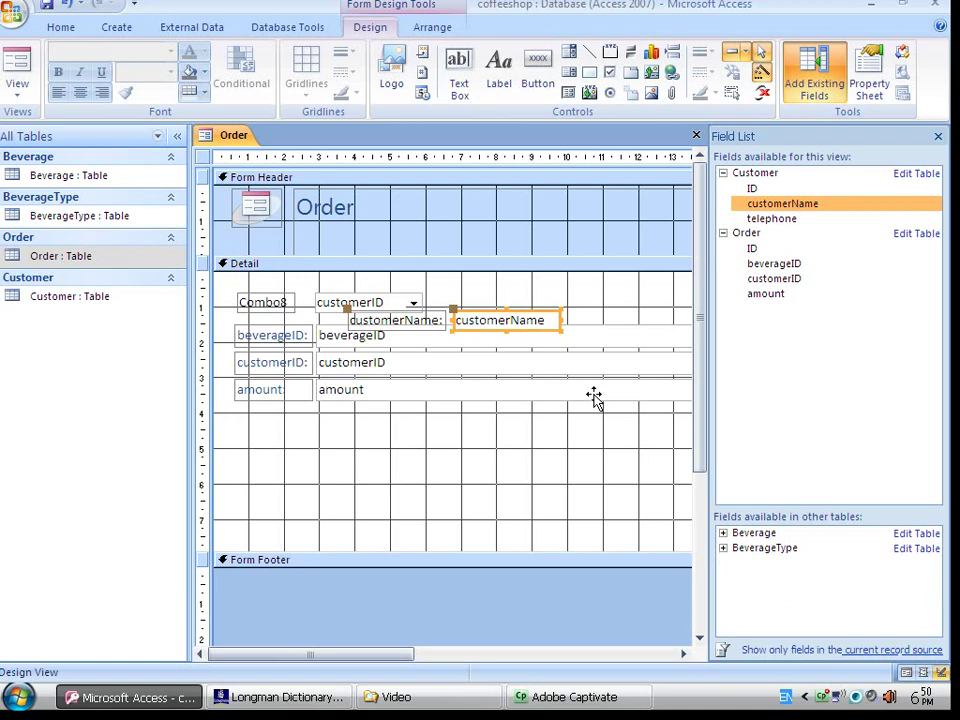
- Delete the customerName field's label and place the field directly beside the combo box on the same row
click(428, 320)
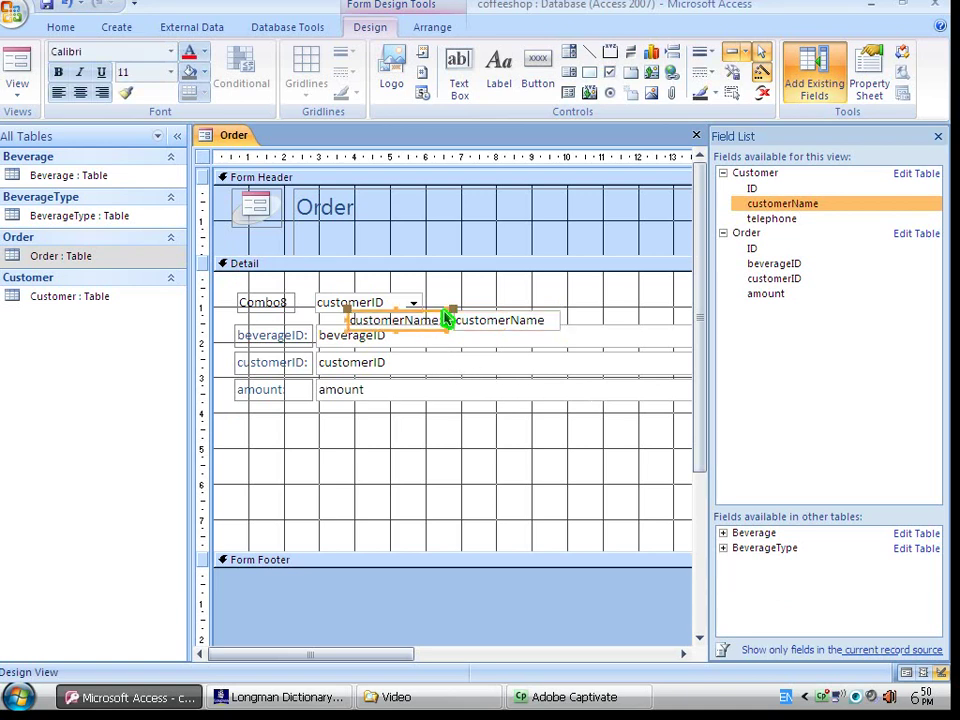
key(Delete)
drag(481, 316, 446, 285)
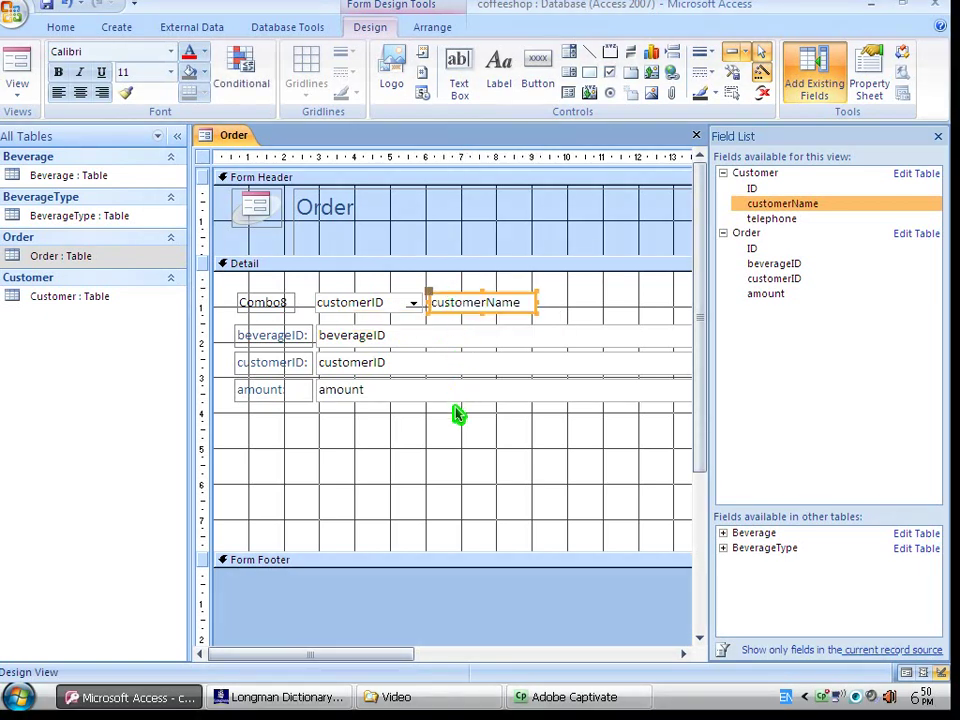
click(456, 471)
- Test the customer combo box in Form View by choosing the second and the third listed customer in turn
right_click(235, 141)
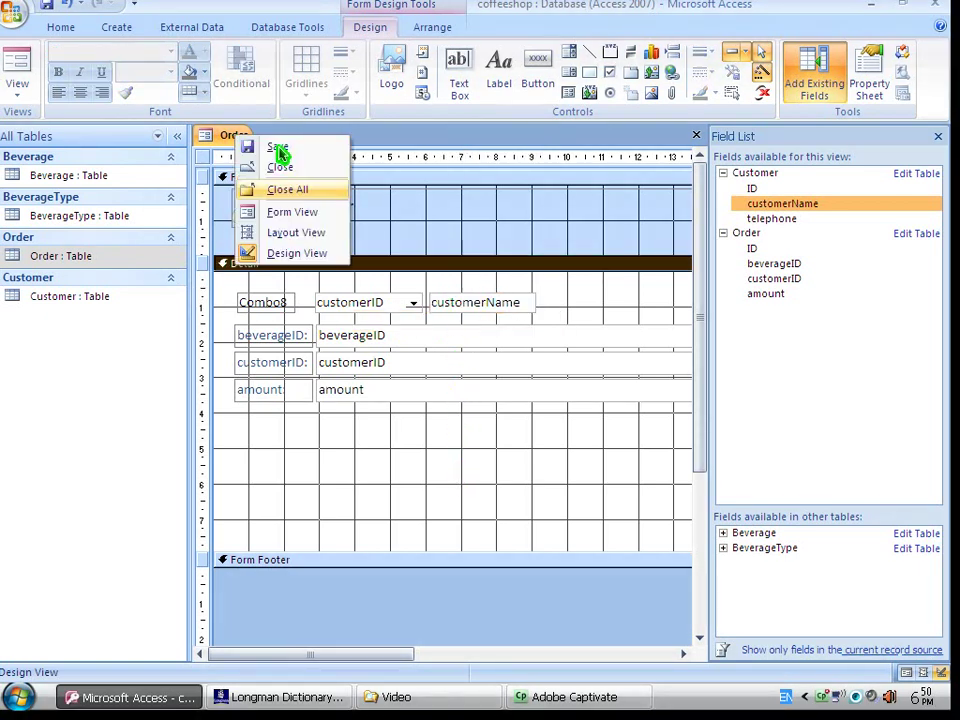
click(300, 212)
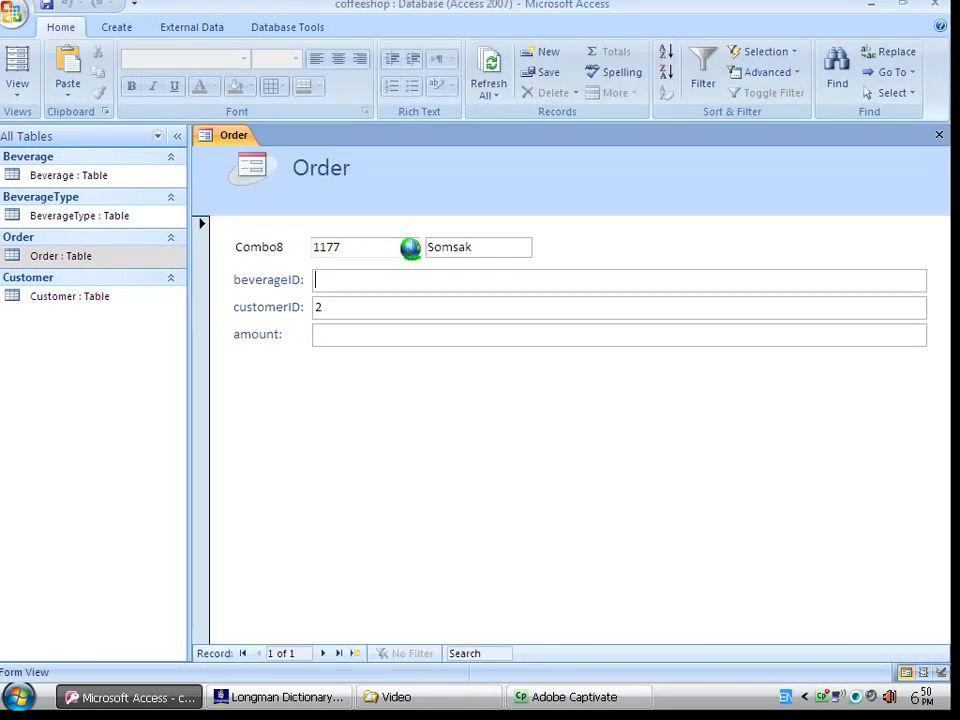
click(408, 247)
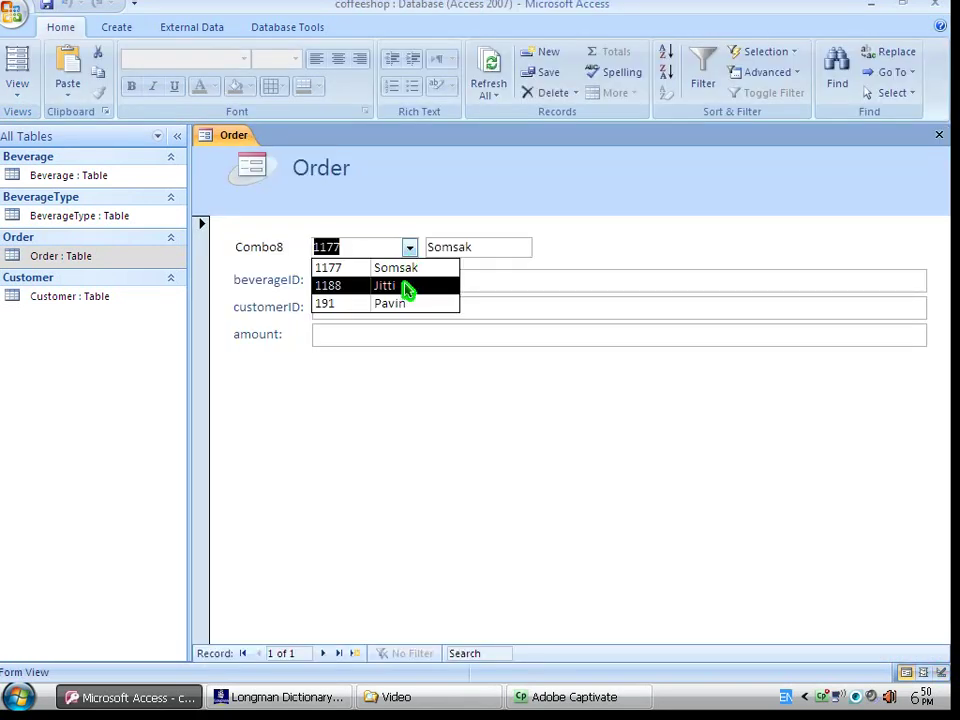
click(407, 284)
click(408, 247)
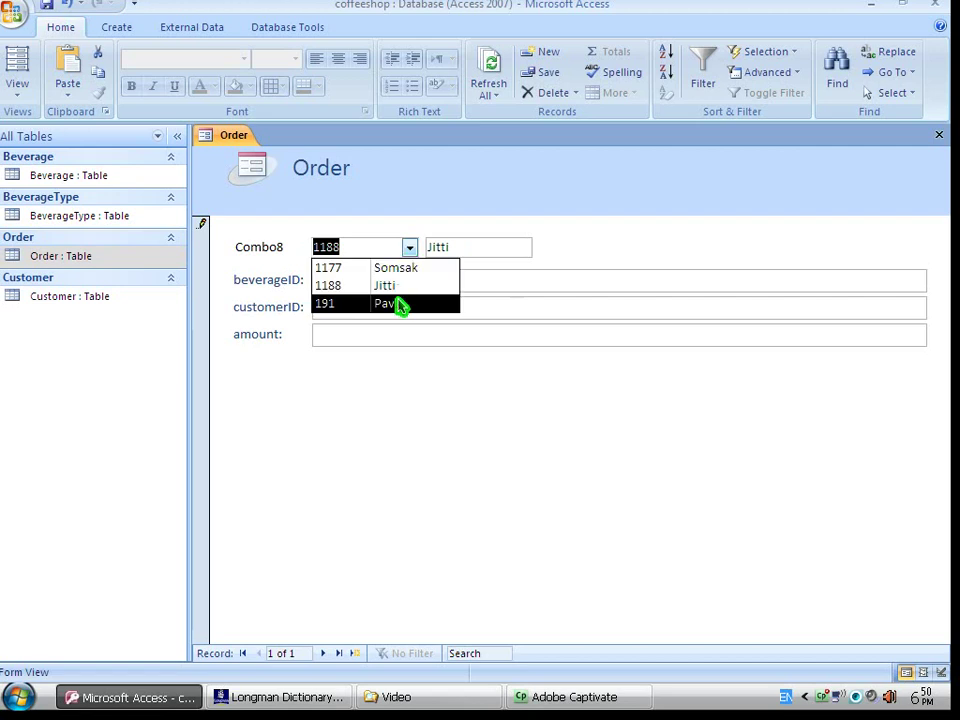
click(396, 303)
click(514, 247)
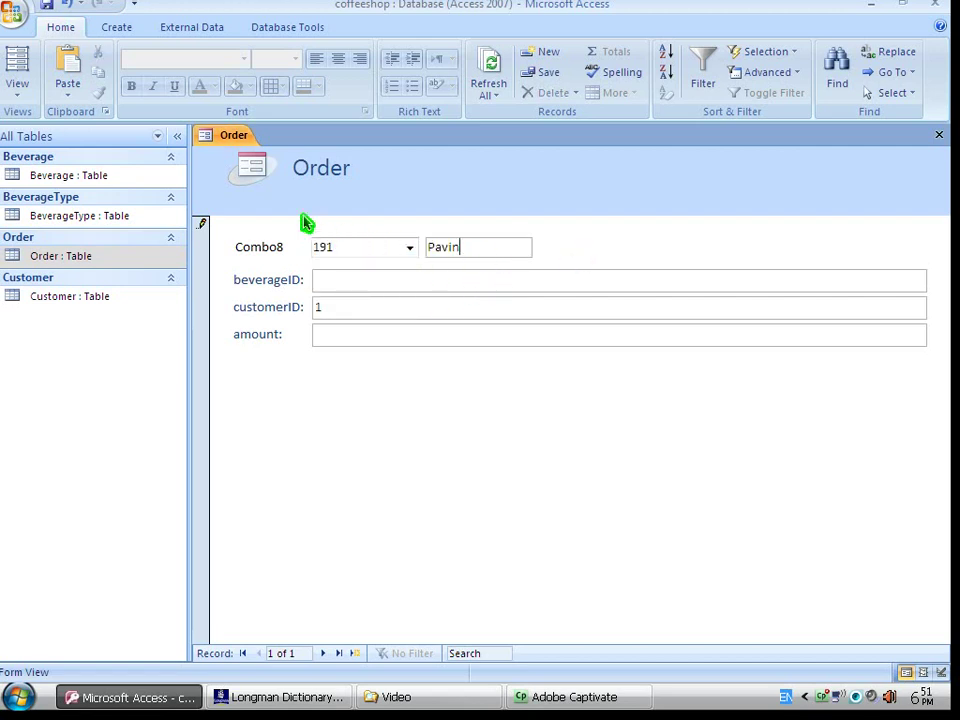
right_click(232, 138)
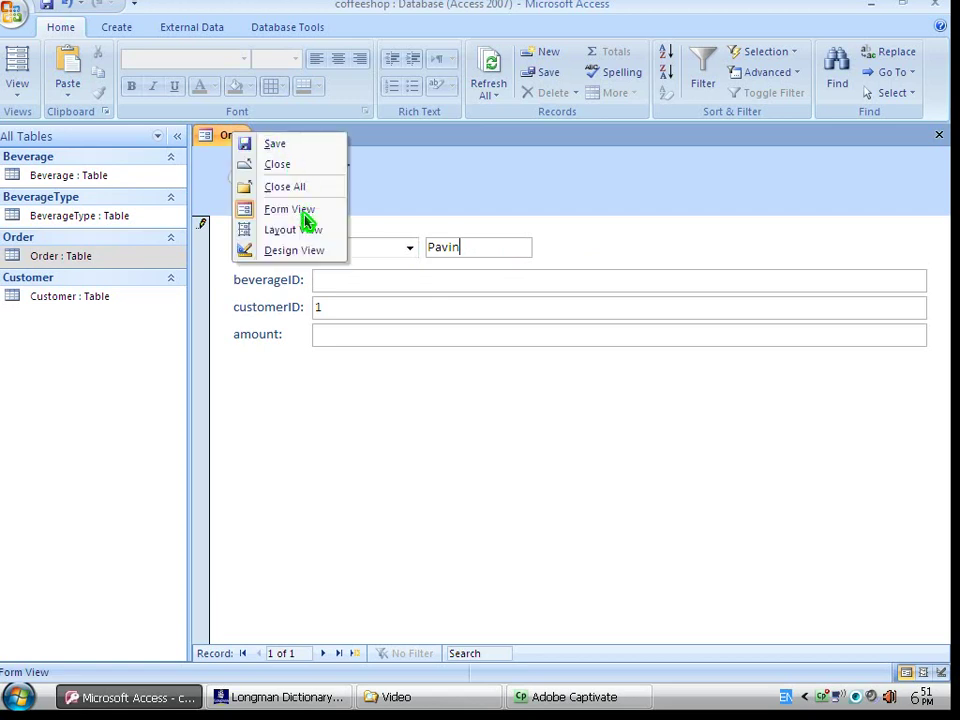
click(289, 210)
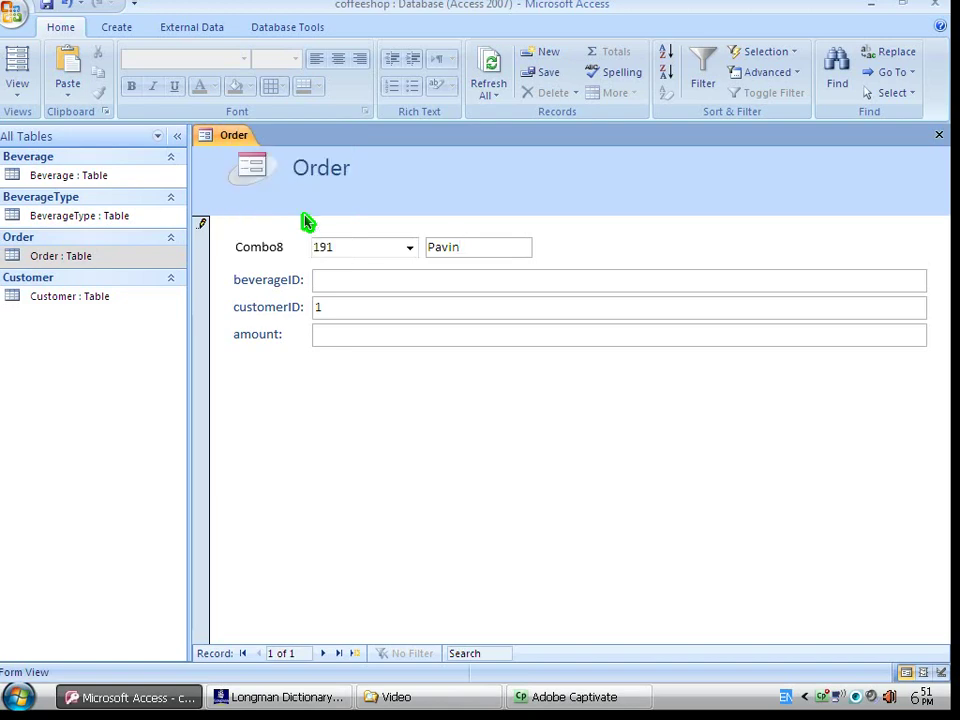
- Return the form to Design View and delete the beverageID field with its label from the Detail section
right_click(230, 140)
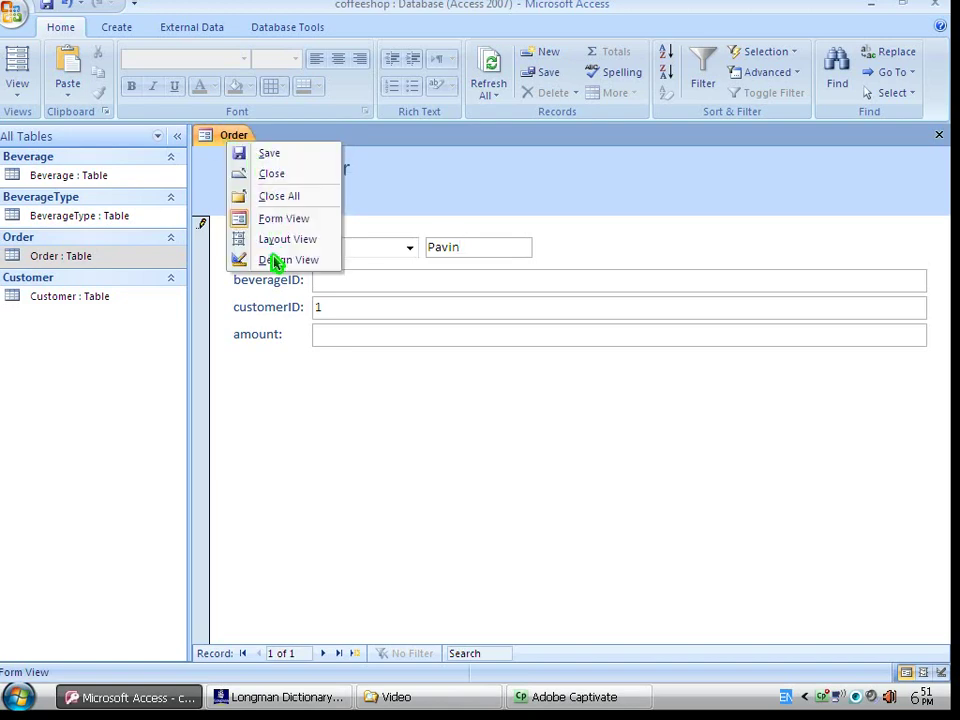
click(276, 262)
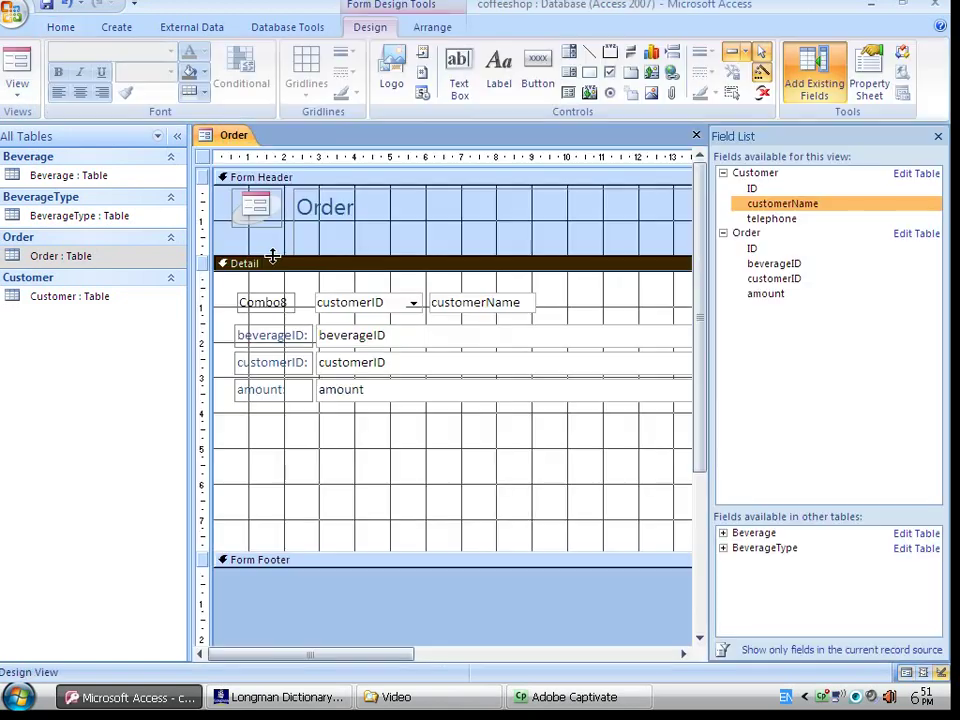
click(396, 341)
mouse_move(310, 342)
mouse_down()
mouse_move(332, 343)
mouse_move(319, 343)
mouse_up()
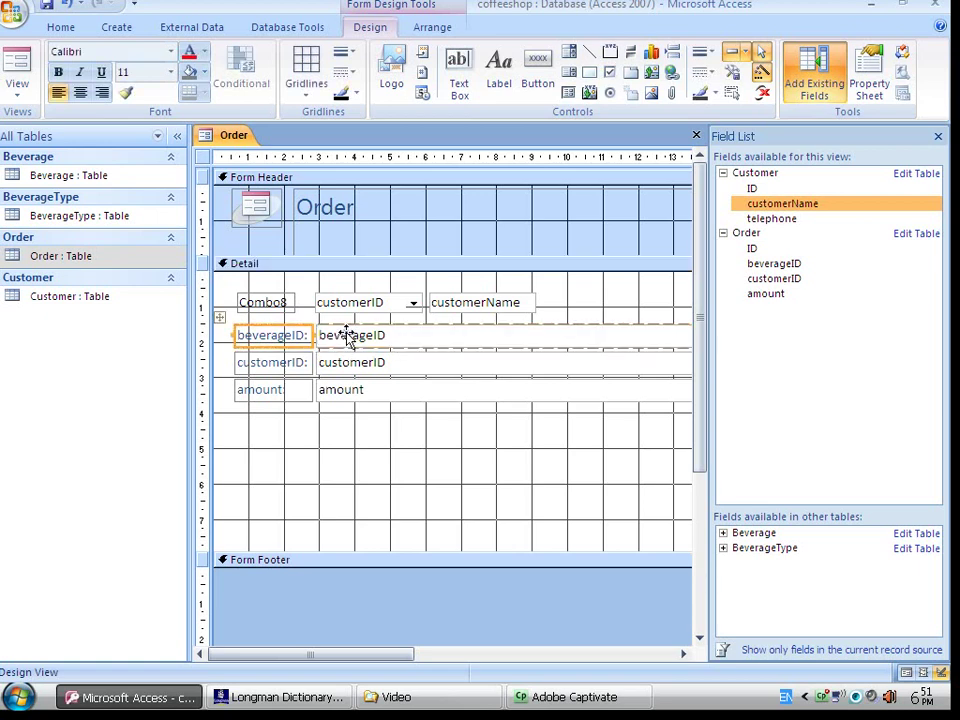
click(310, 330)
click(333, 337)
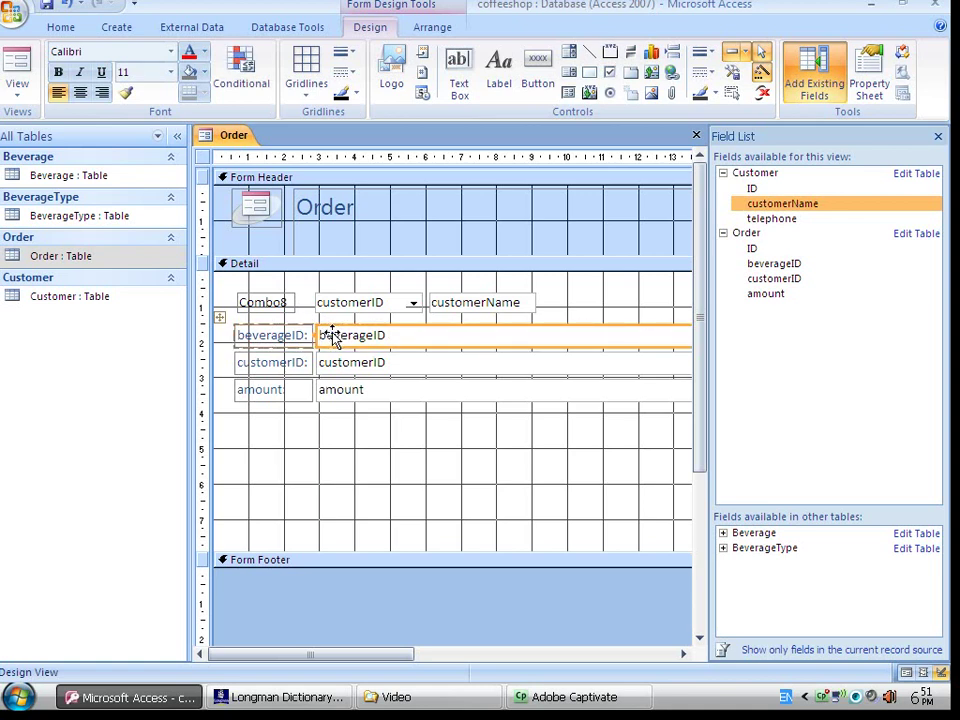
click(299, 337)
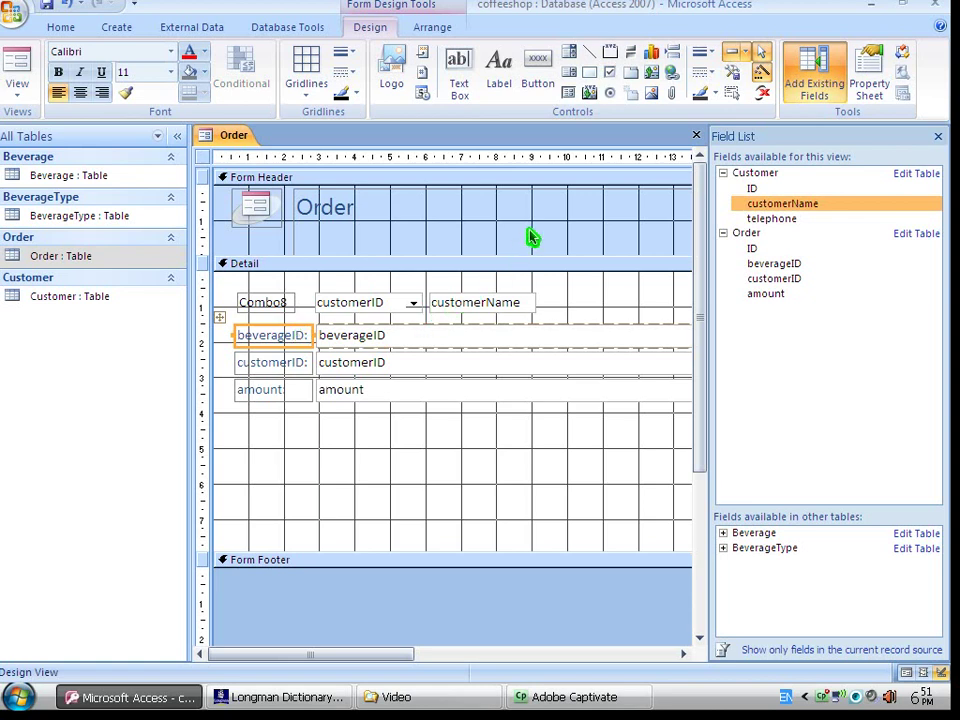
key(Delete)
- Place a new combo box below the customer row that looks up its values in the BeverageType table
click(568, 52)
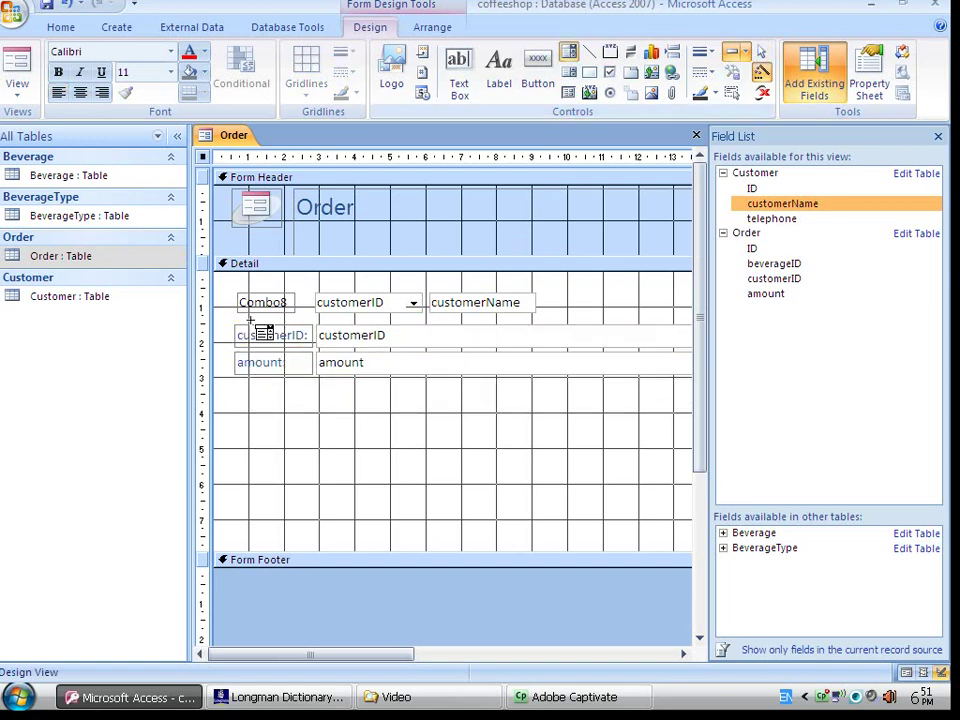
click(250, 318)
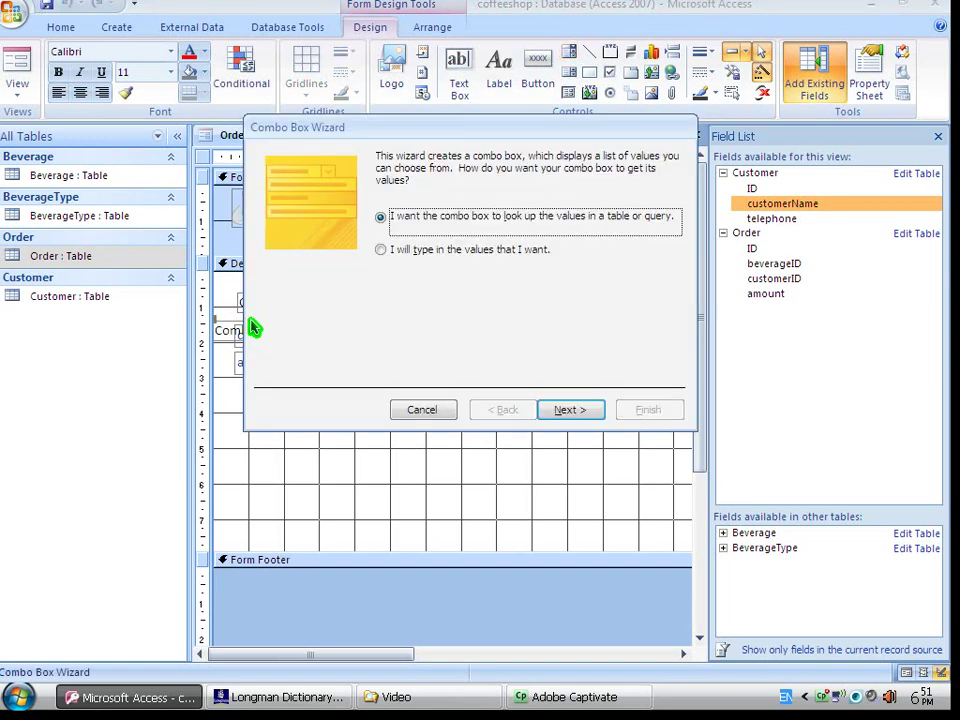
click(568, 410)
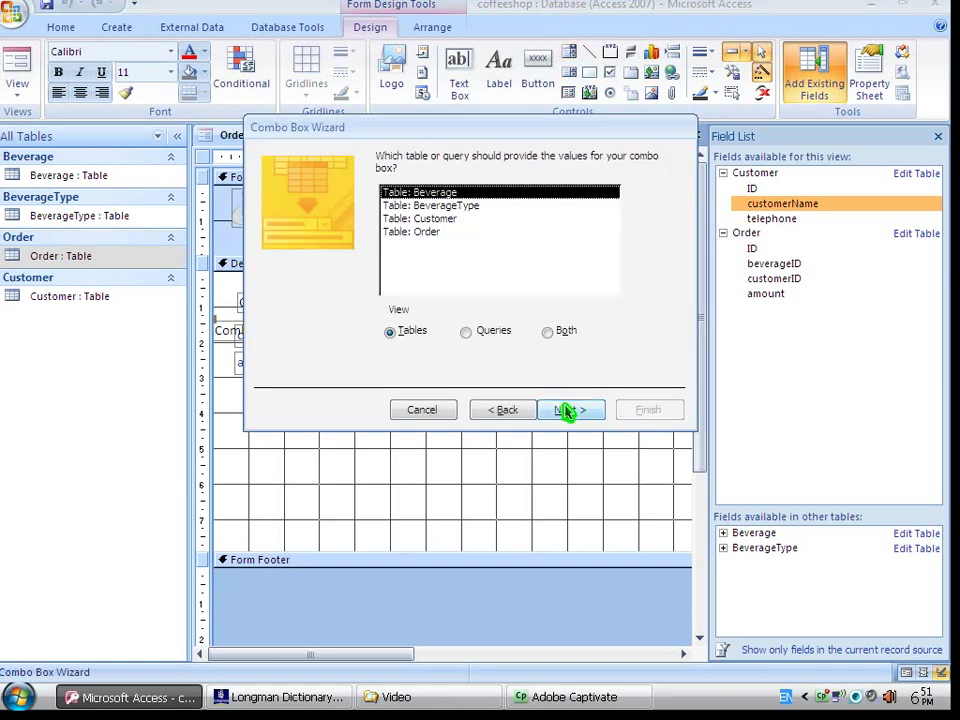
click(450, 205)
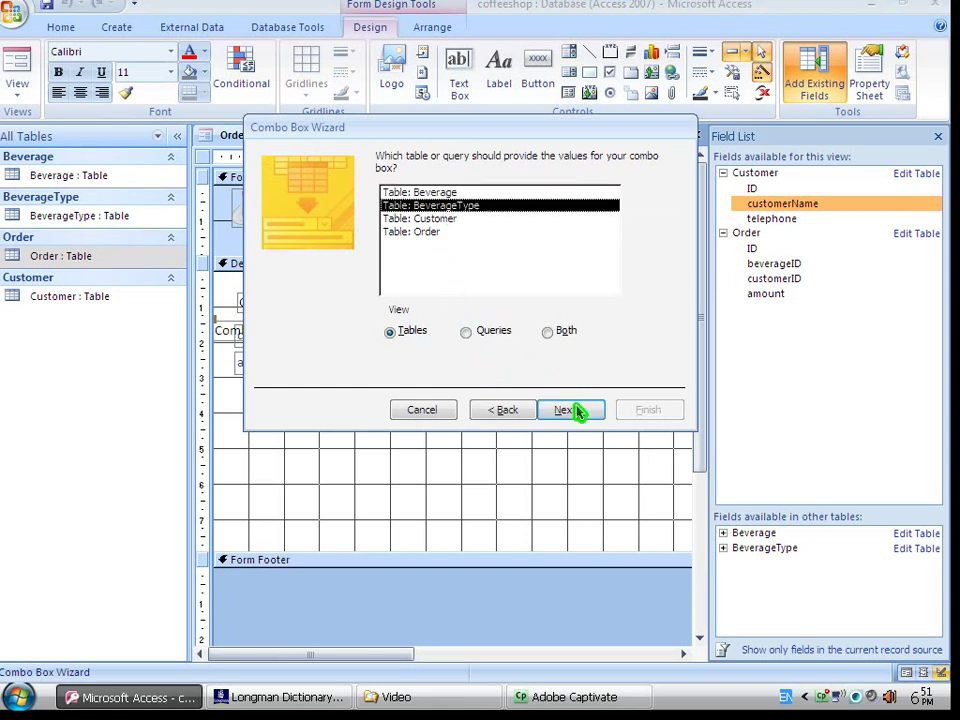
click(566, 410)
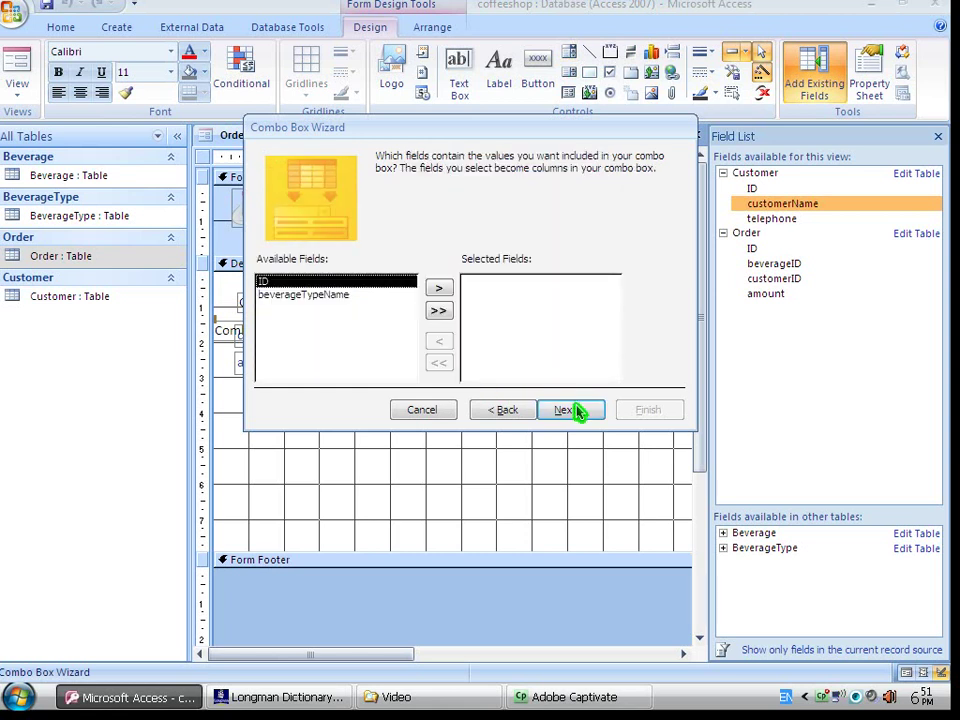
- Include the ID and beverageTypeName fields in the combo box and sort its items by beverageTypeName in ascending order
click(438, 288)
click(438, 288)
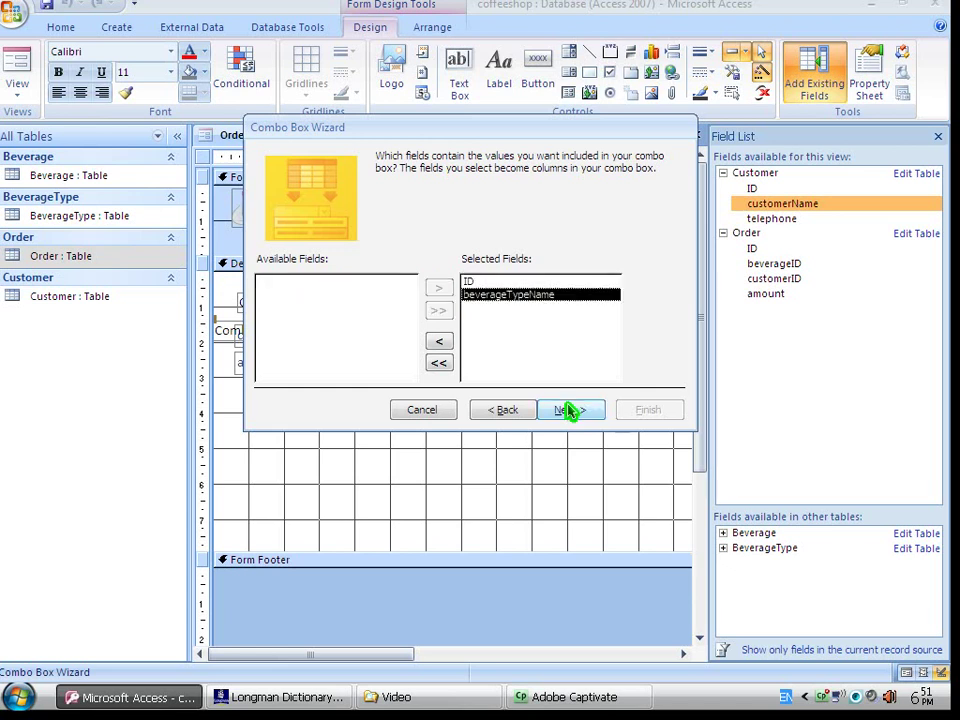
click(568, 410)
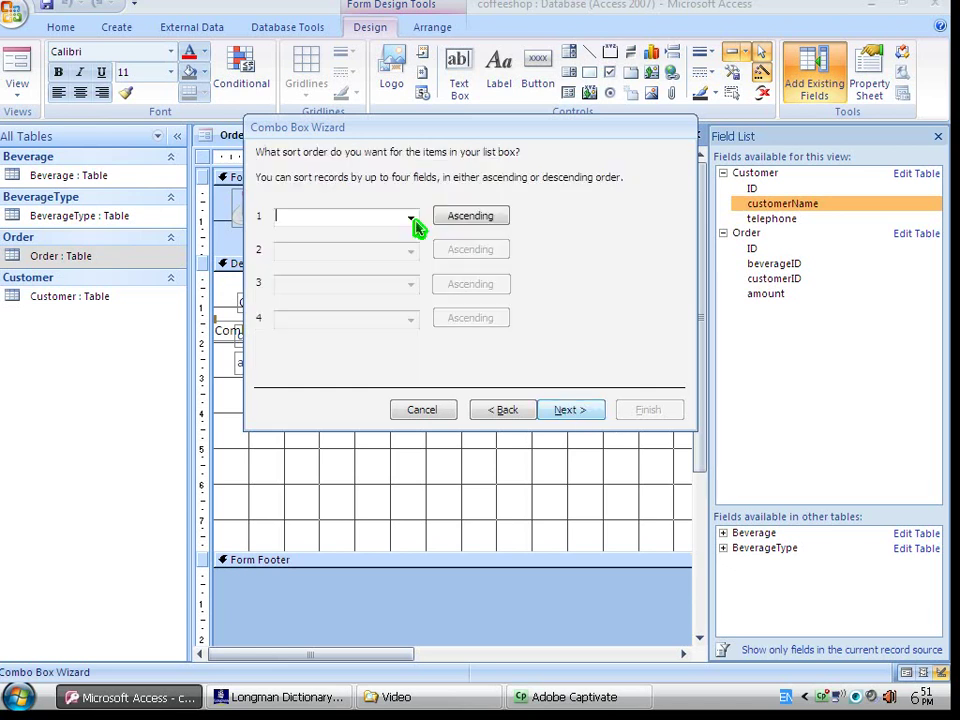
click(411, 219)
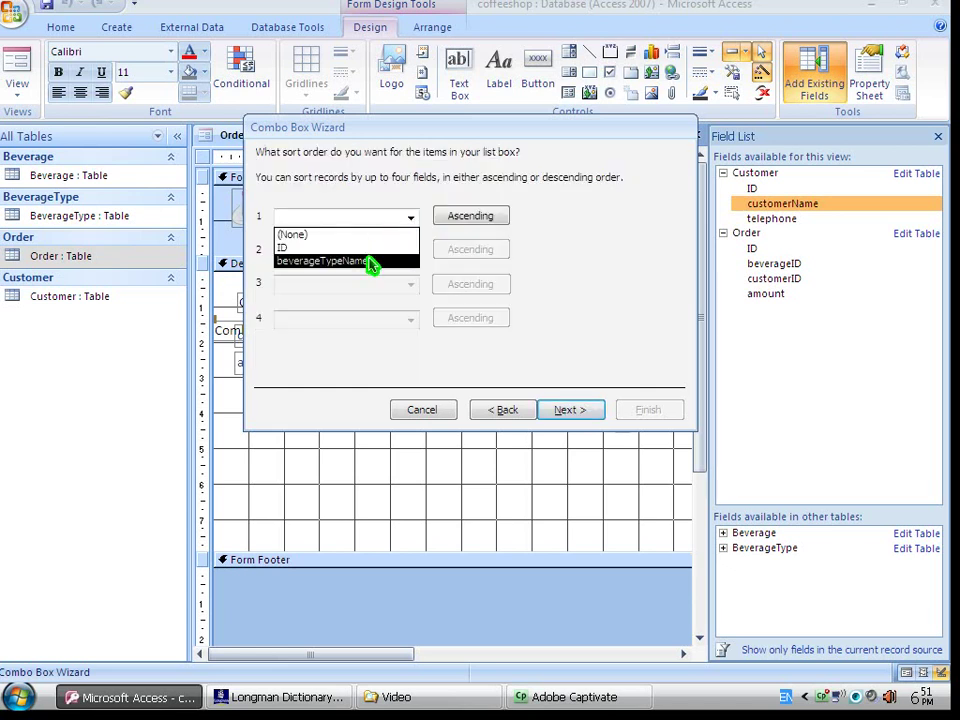
click(375, 259)
click(562, 412)
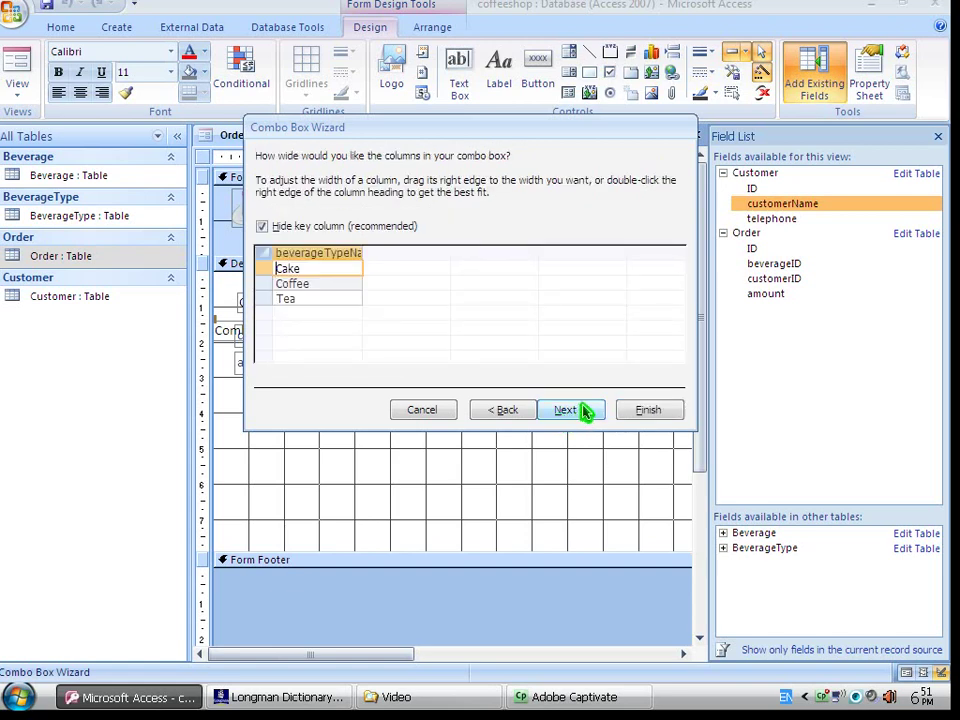
- Finish the combo box with the key column hidden, its value remembered for later use and the label beverageTypeName
click(585, 412)
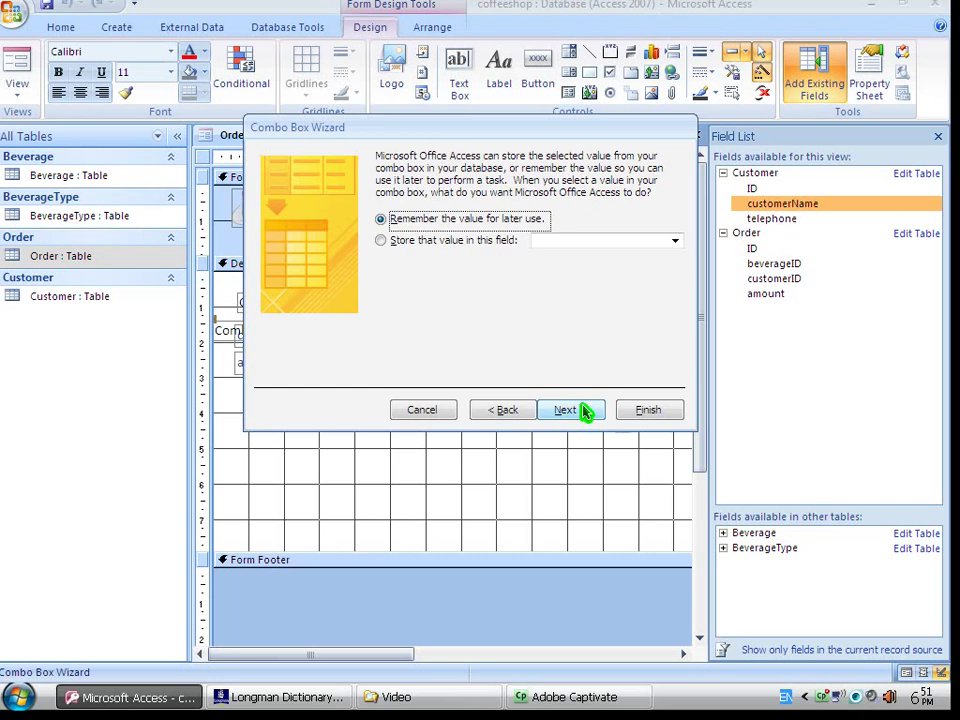
click(584, 410)
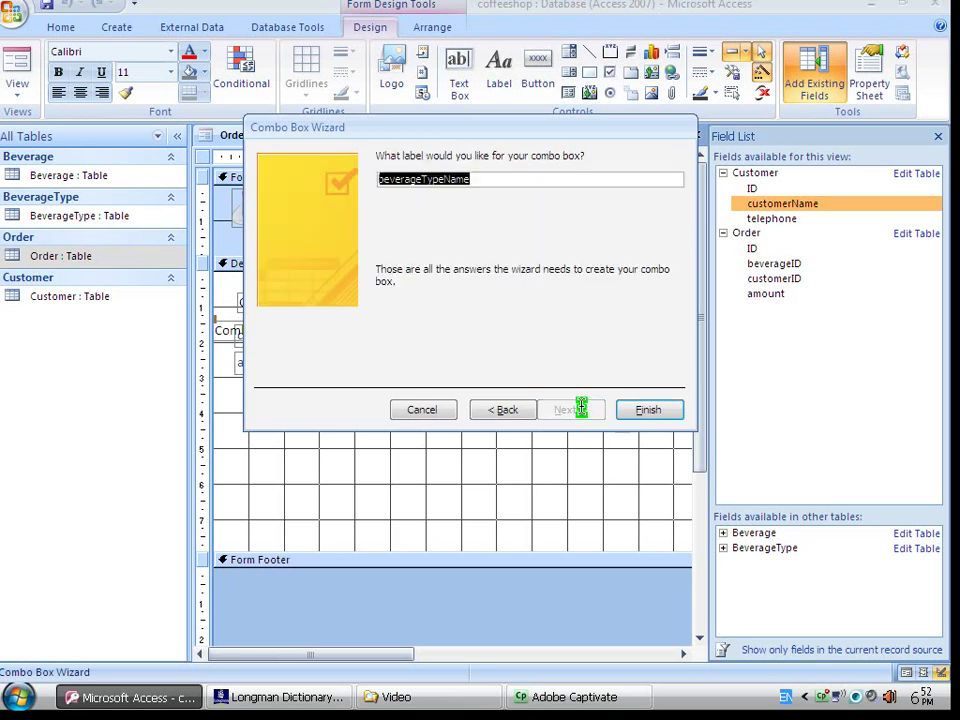
click(477, 186)
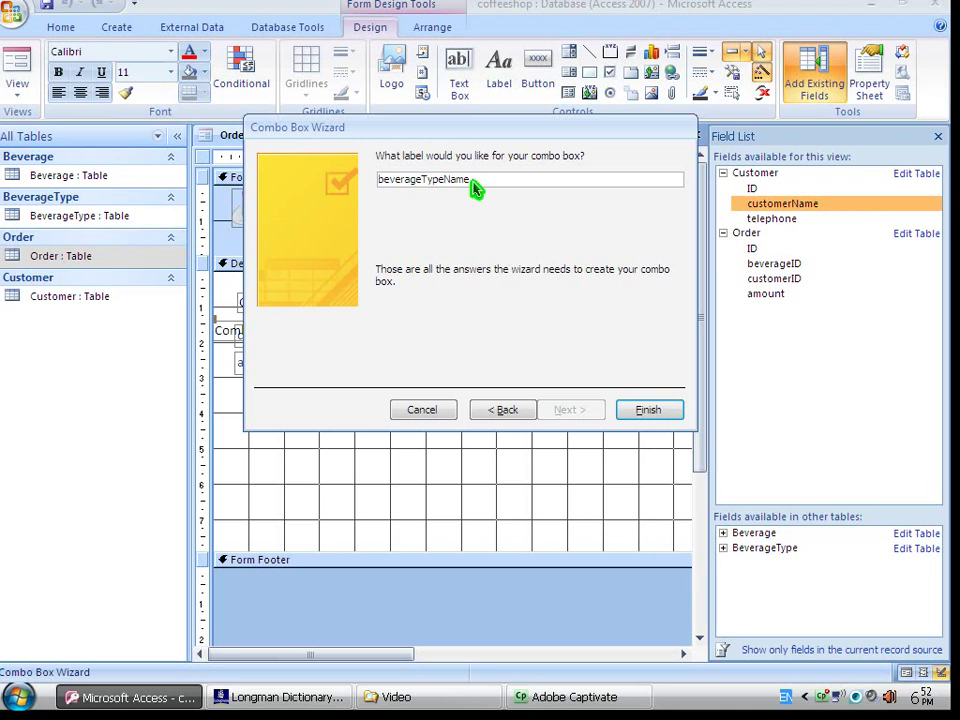
double_click(380, 179)
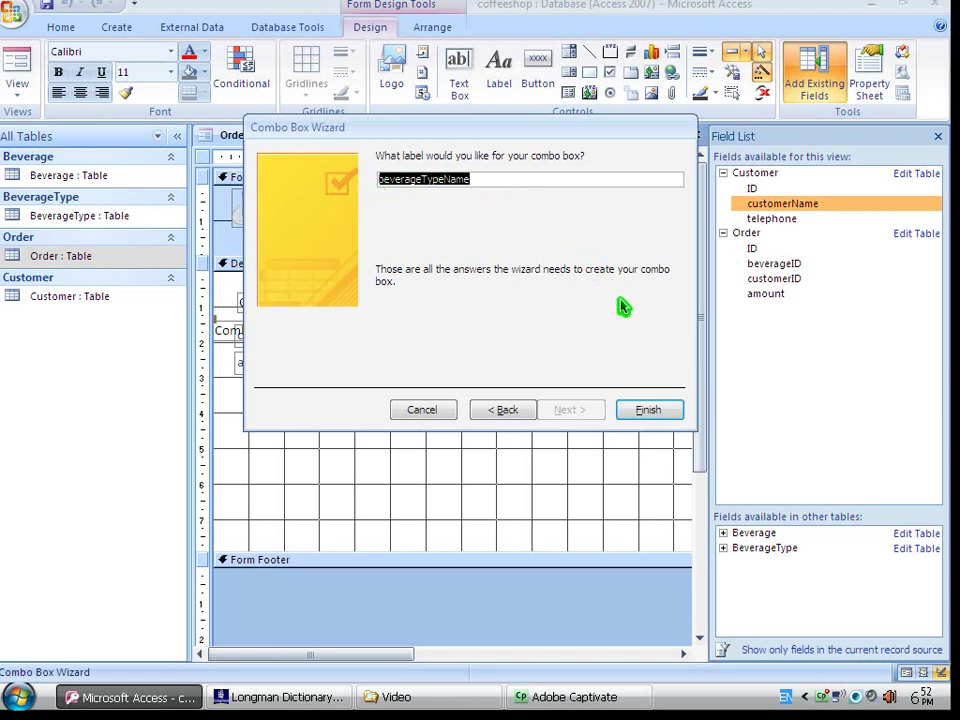
click(648, 410)
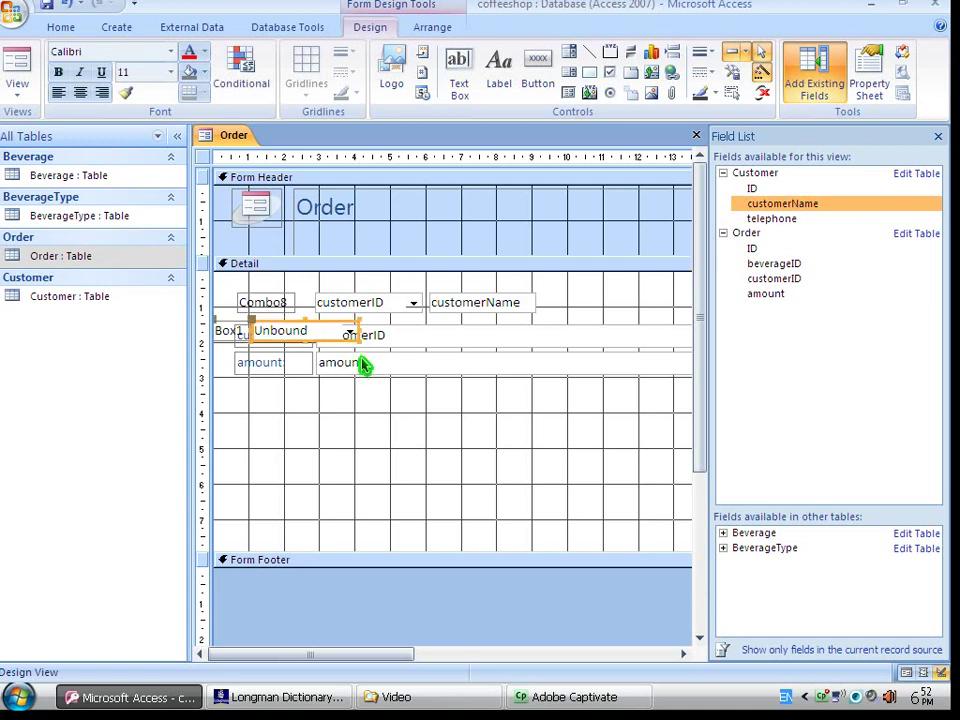
- Move the customerID and amount rows down and align the new combo box and its label beneath the customer row
drag(368, 394, 308, 344)
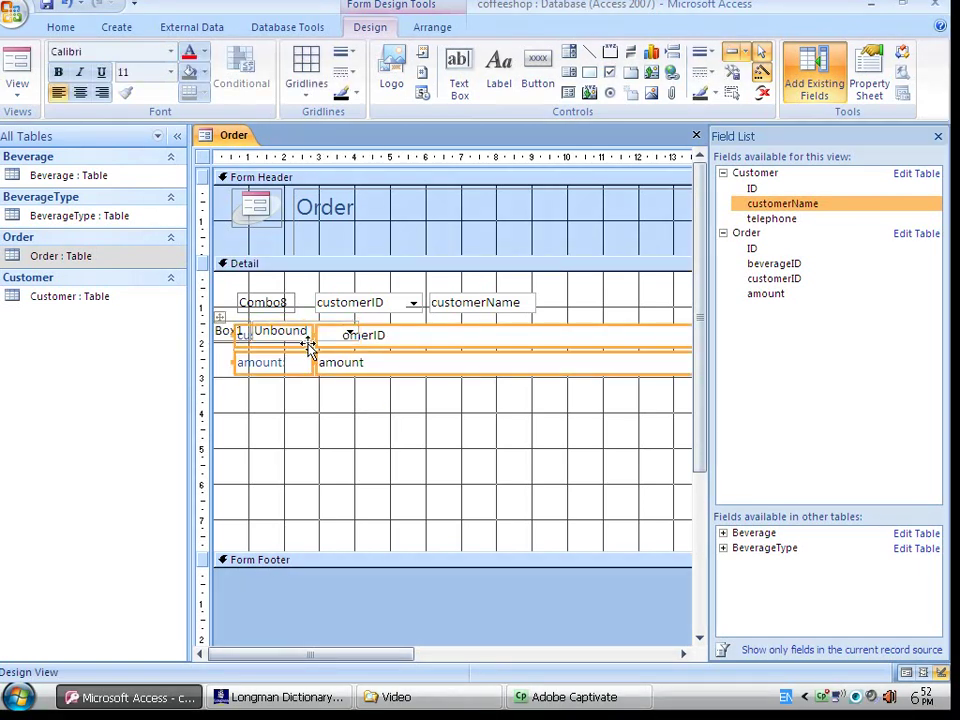
drag(311, 334, 358, 349)
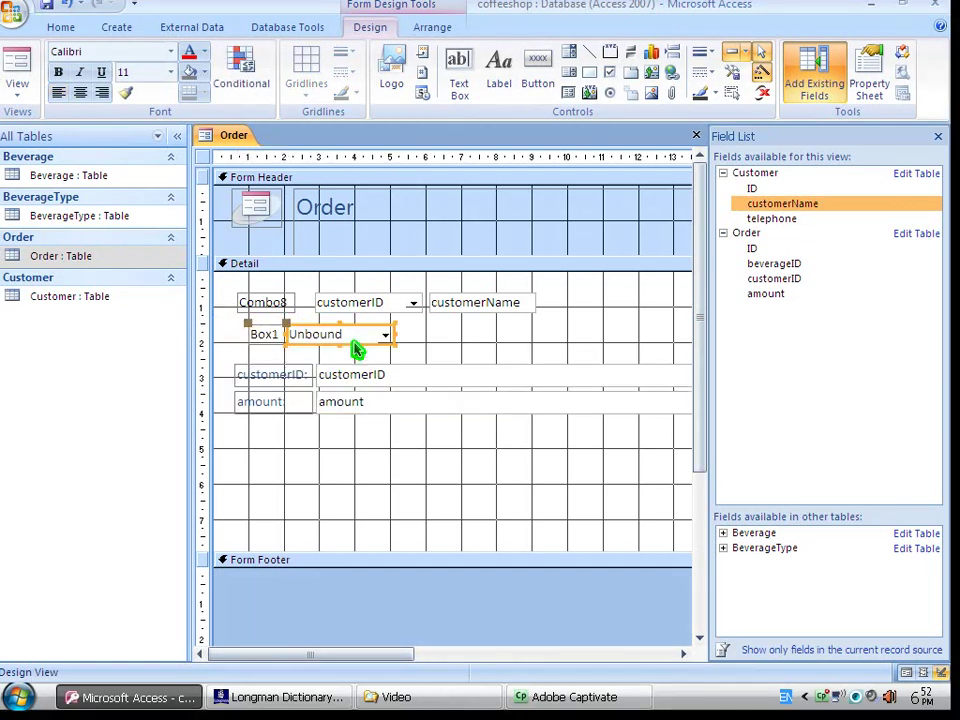
click(294, 325)
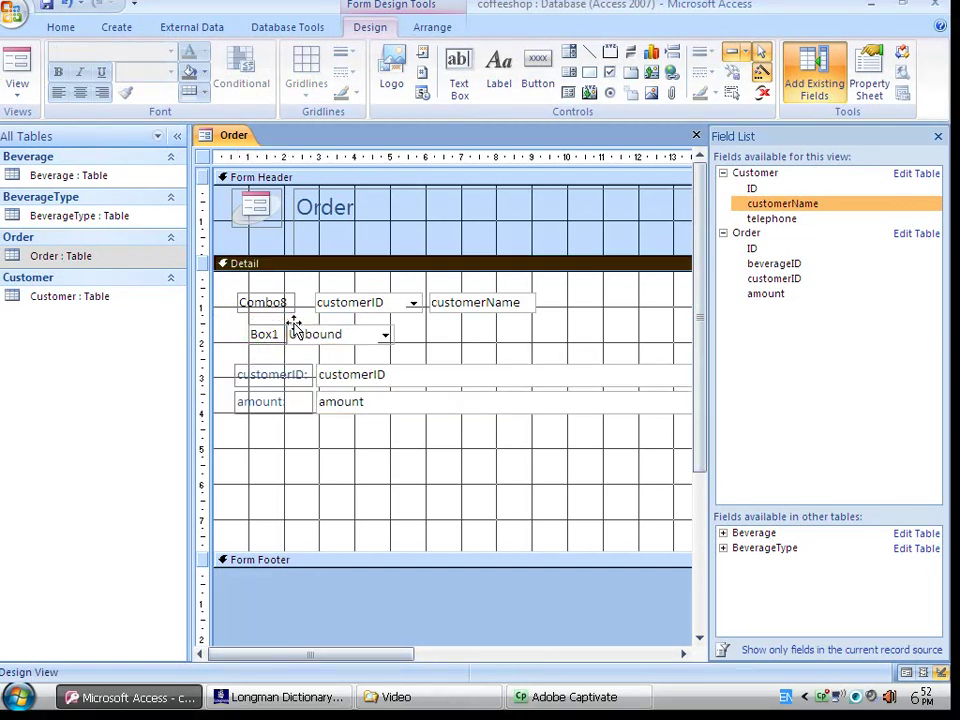
click(294, 327)
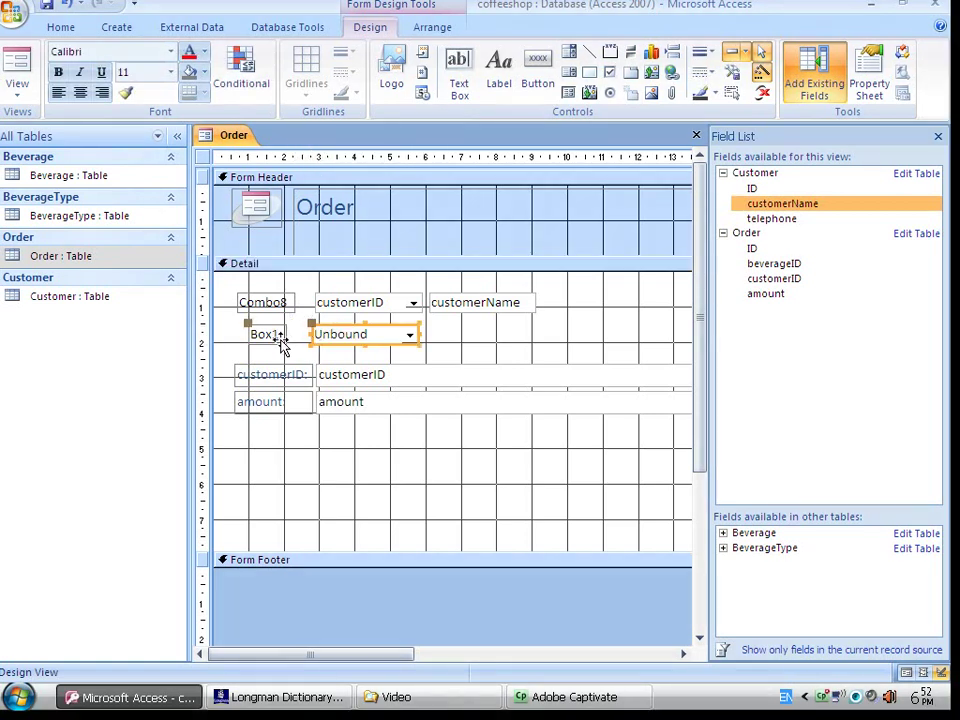
click(280, 345)
mouse_move(274, 343)
mouse_down()
mouse_move(268, 373)
mouse_move(270, 343)
mouse_up()
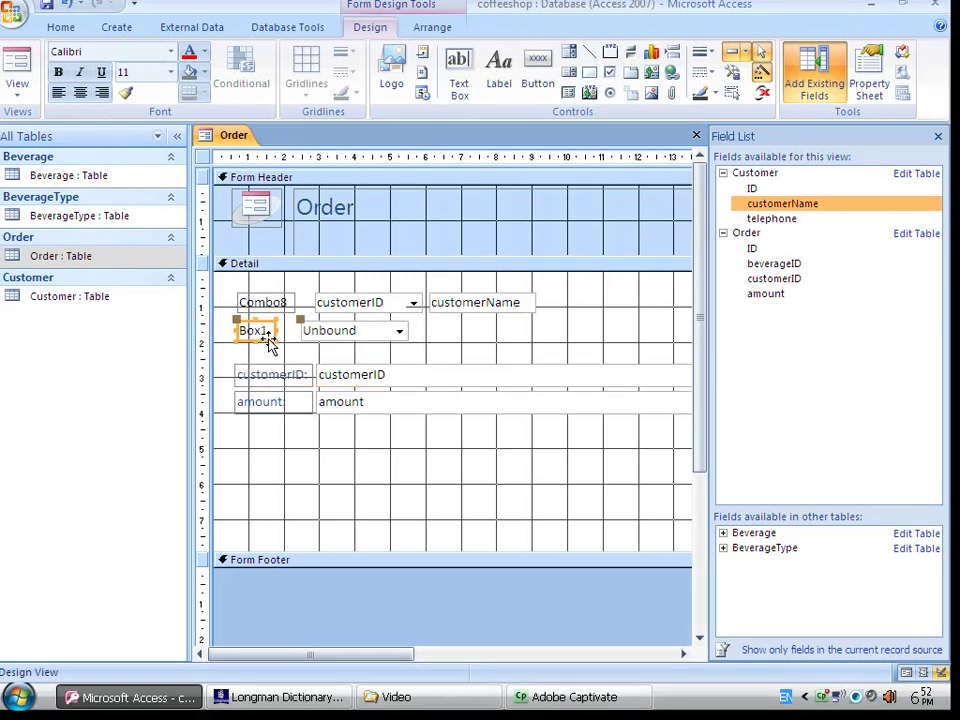
click(338, 344)
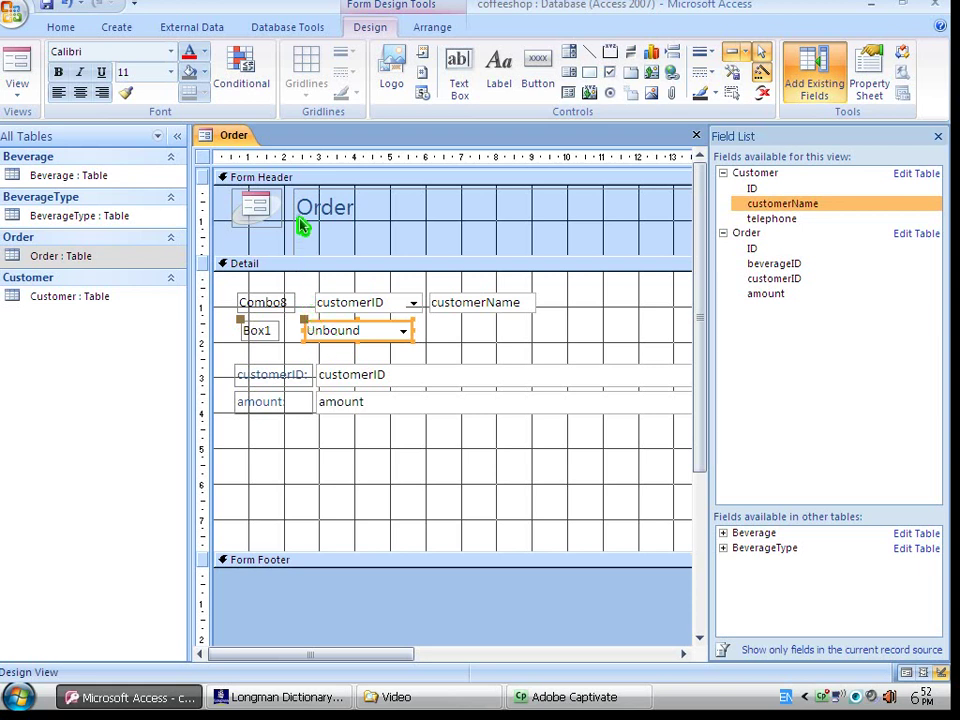
- Test the beverage type combo box in Form View with Cake and Coffee, ending on Cake, and return to Design View
right_click(234, 136)
click(288, 219)
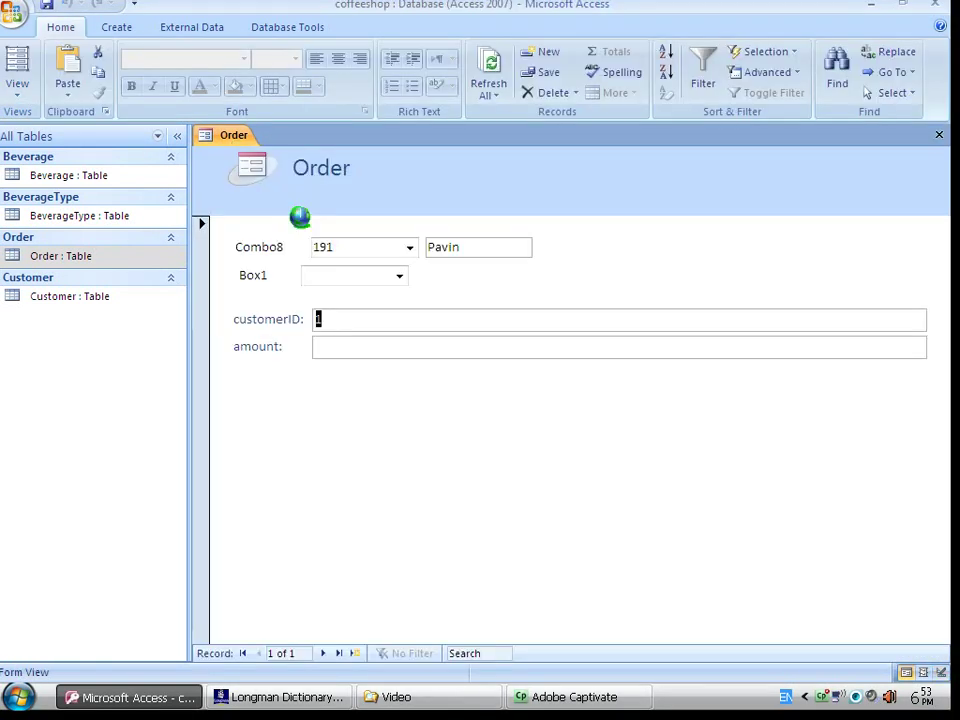
click(399, 276)
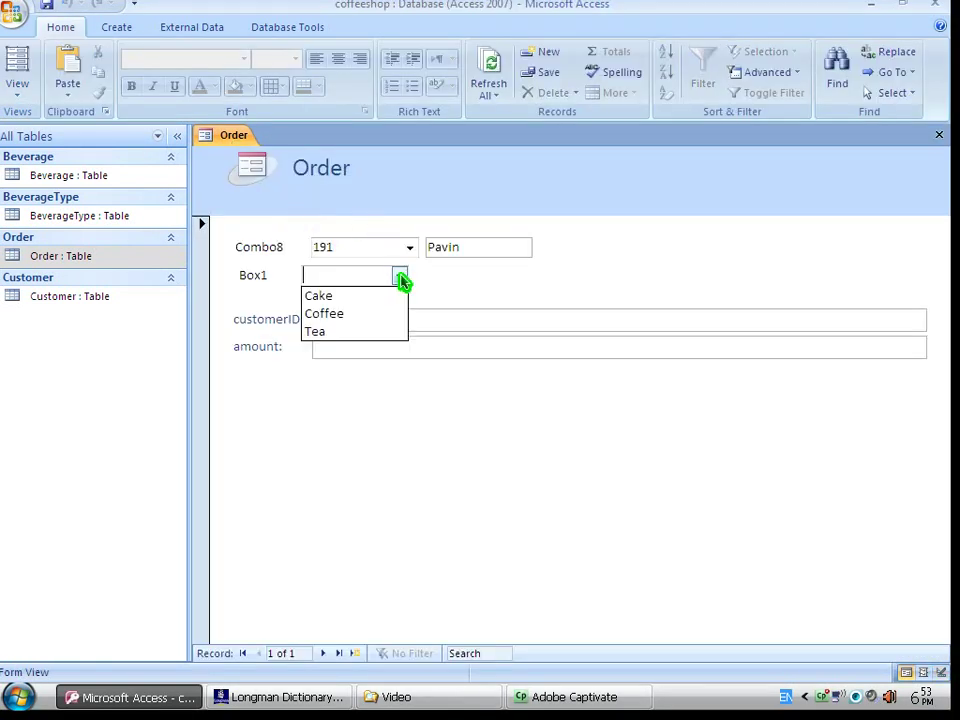
click(395, 290)
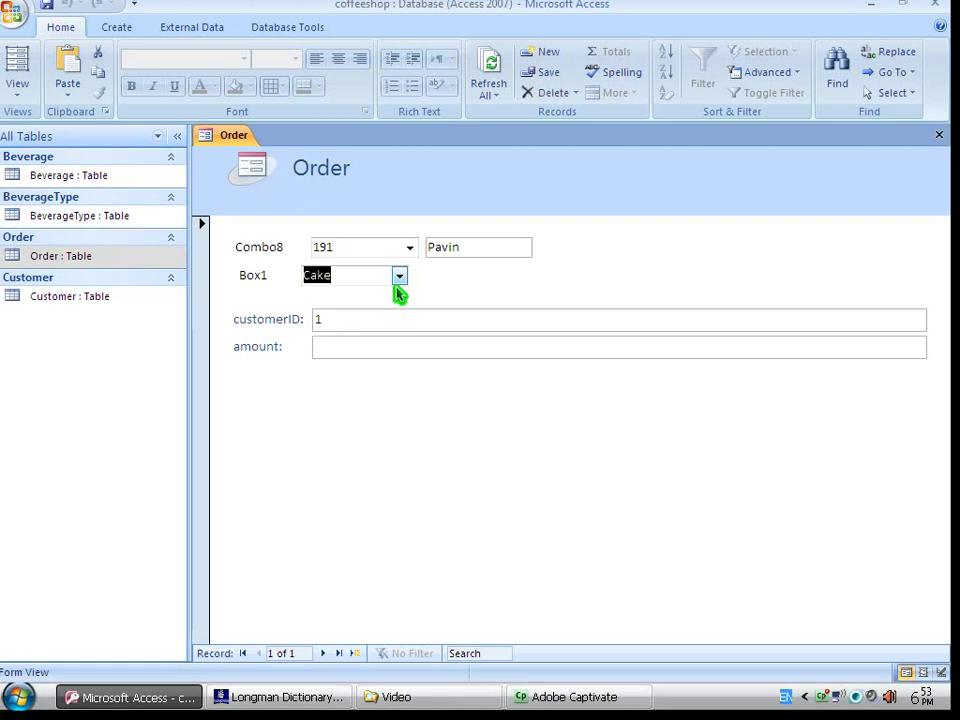
click(397, 284)
click(378, 316)
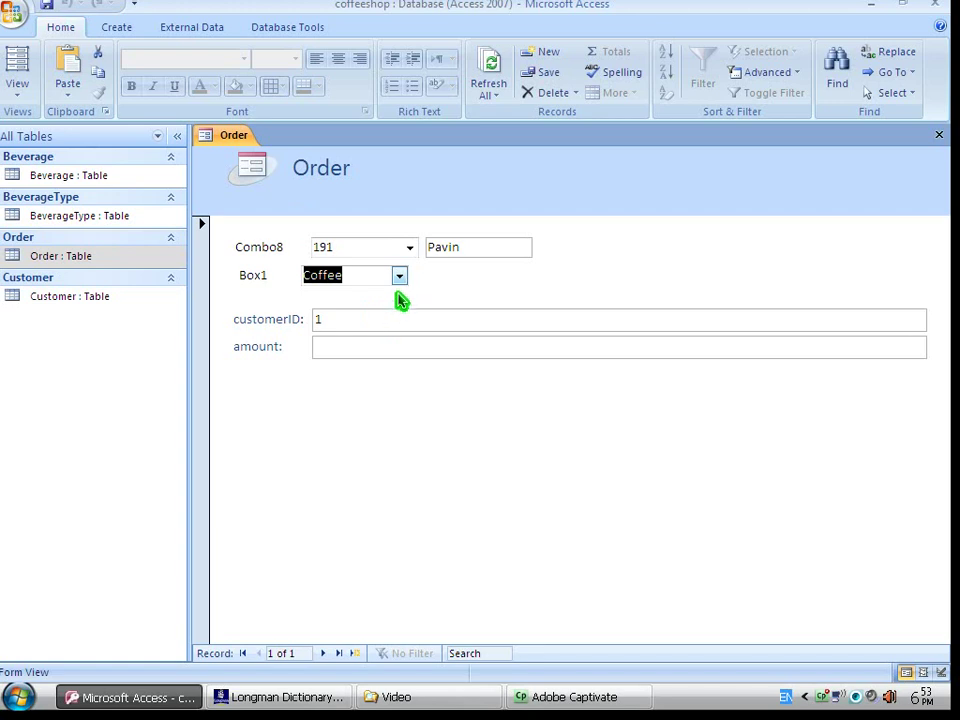
click(398, 277)
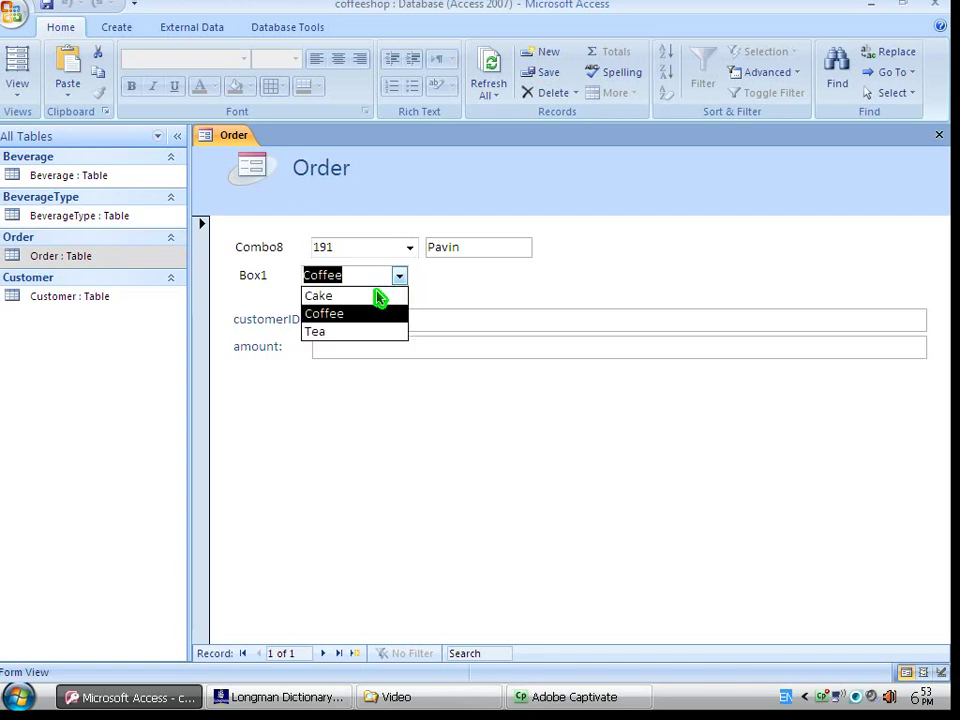
click(378, 296)
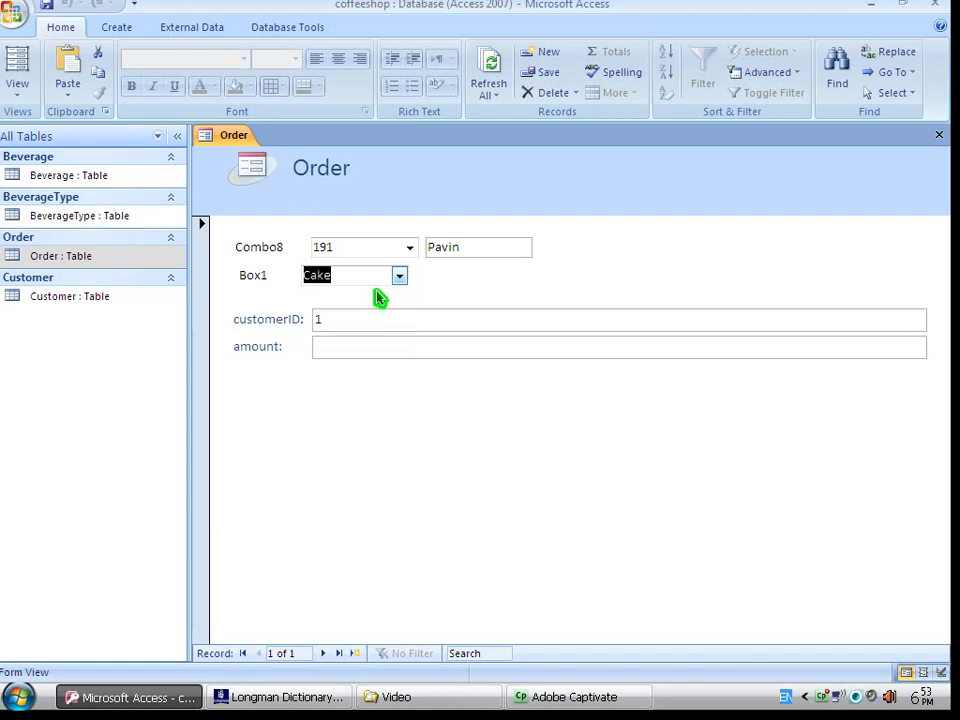
right_click(234, 141)
click(294, 260)
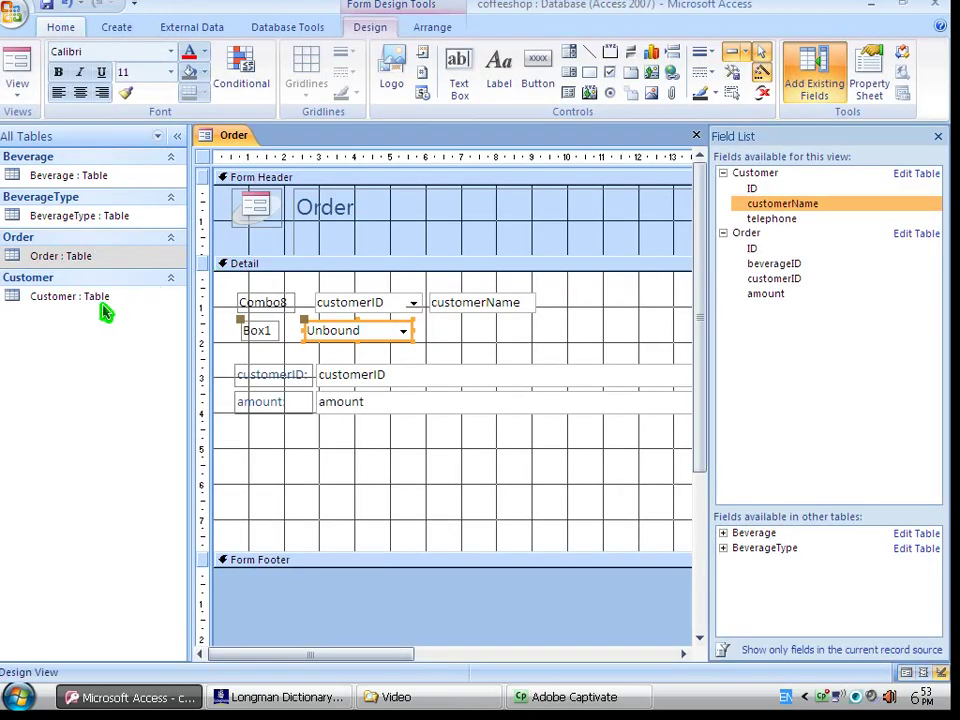